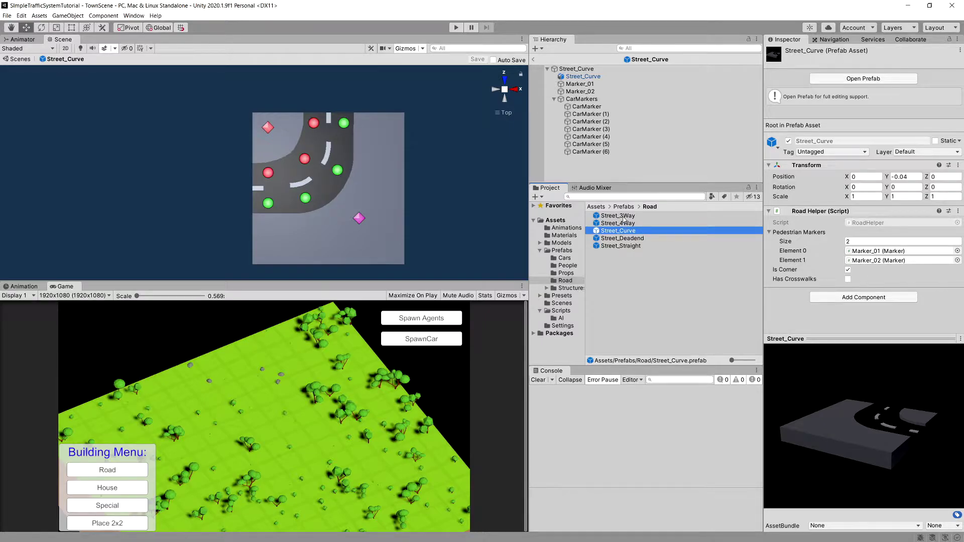
- Select the curve piece's CarMarkers group, then open the Street_3Way prefab for editing
{"action": "left_click", "coordinate": [631, 100]}
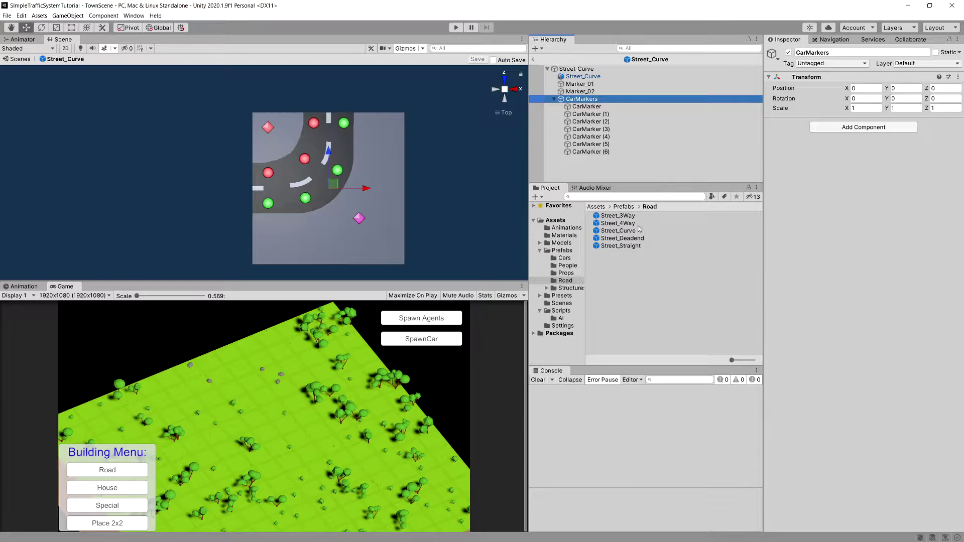
{"action": "double_click", "coordinate": [616, 216]}
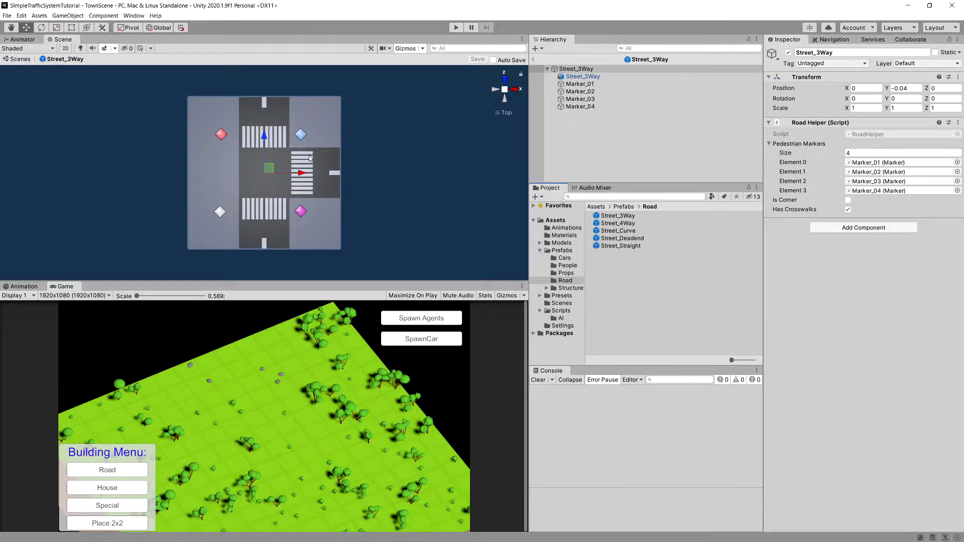
- Clear the Hierarchy selection and paste the CarMarkers group into Street_3Way
{"action": "left_click", "coordinate": [563, 177]}
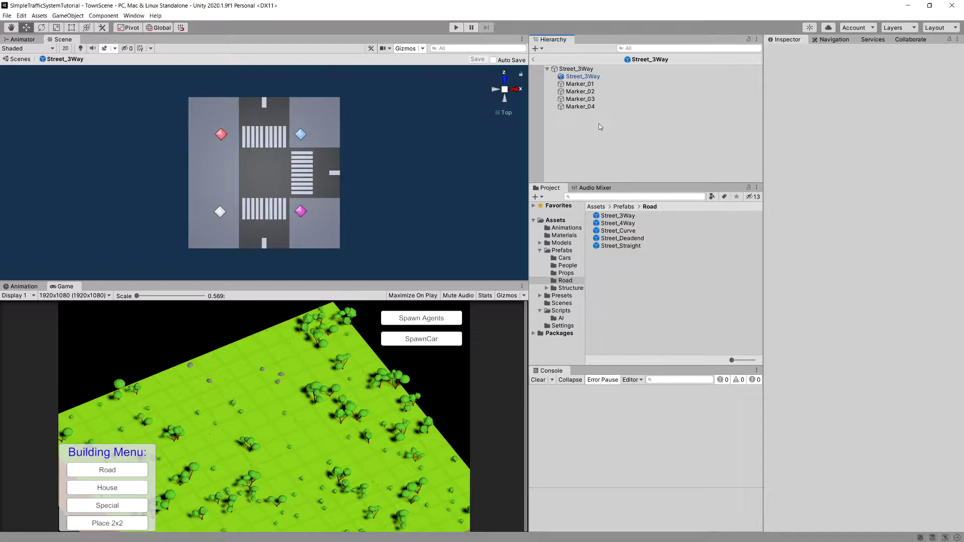
{"action": "key", "text": "ctrl+v"}
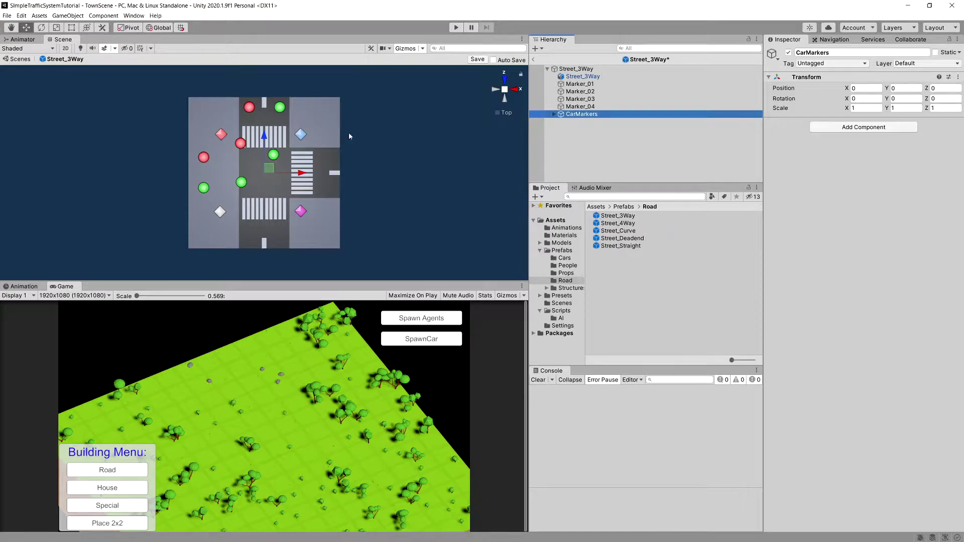
- Expand CarMarkers and inspect CarMarker (1), (5), (6) and (4)
{"action": "left_click", "coordinate": [555, 115]}
{"action": "left_click", "coordinate": [590, 129]}
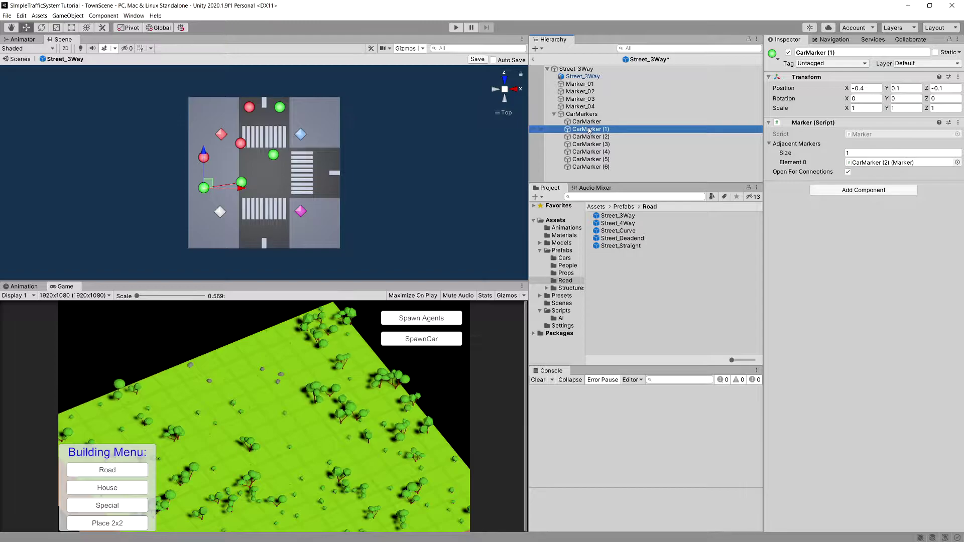
{"action": "left_click", "coordinate": [594, 159]}
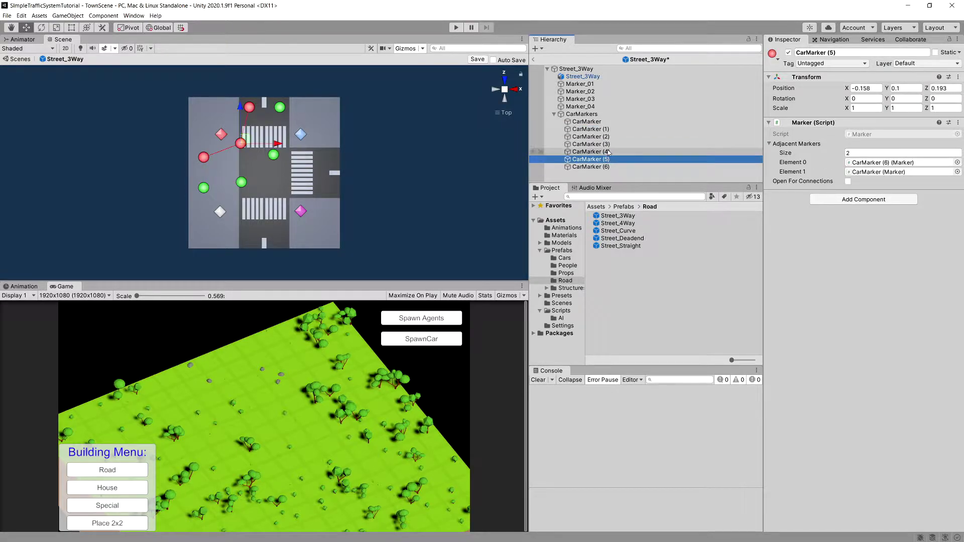
{"action": "left_click", "coordinate": [610, 167]}
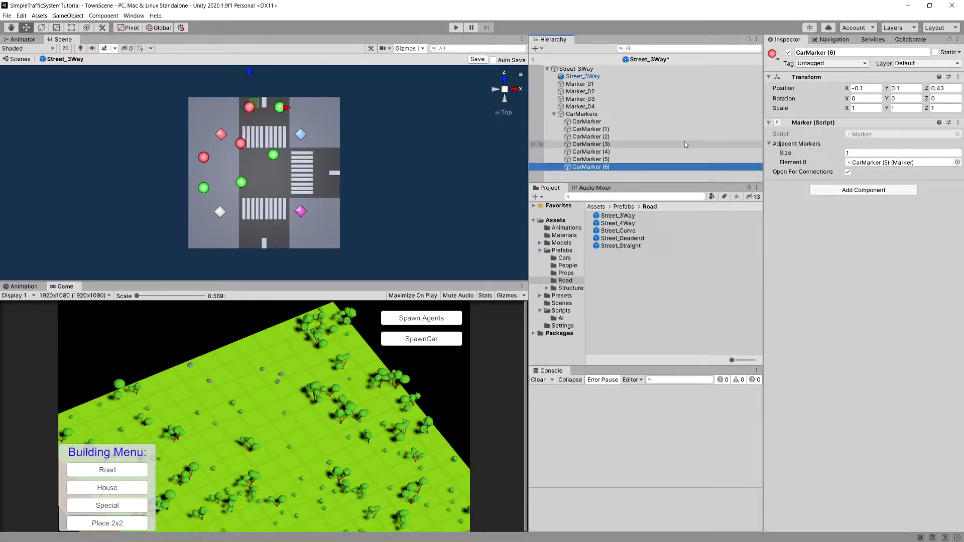
{"action": "left_click", "coordinate": [619, 158]}
{"action": "left_click", "coordinate": [617, 152]}
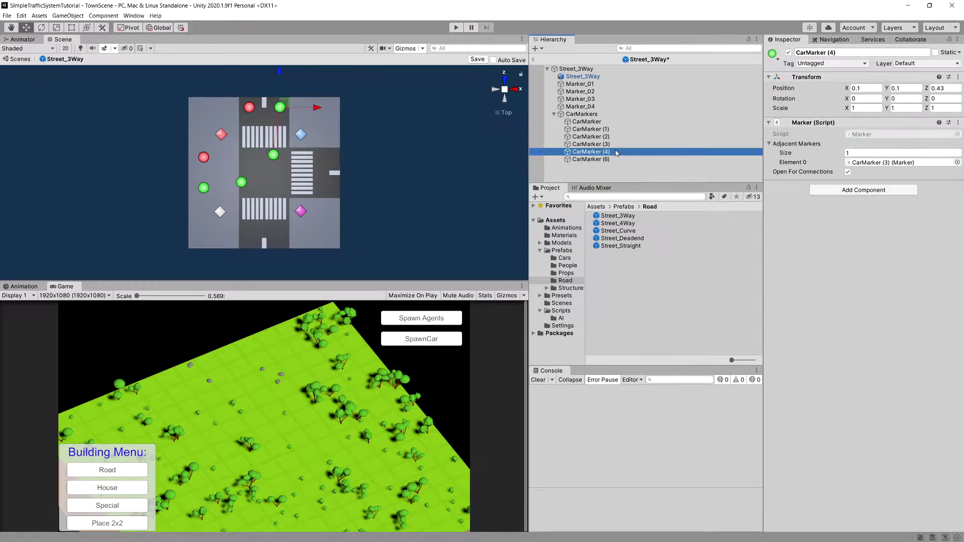
- Delete CarMarker (3), (2), (1) and the first CarMarker
{"action": "left_click", "coordinate": [616, 144]}
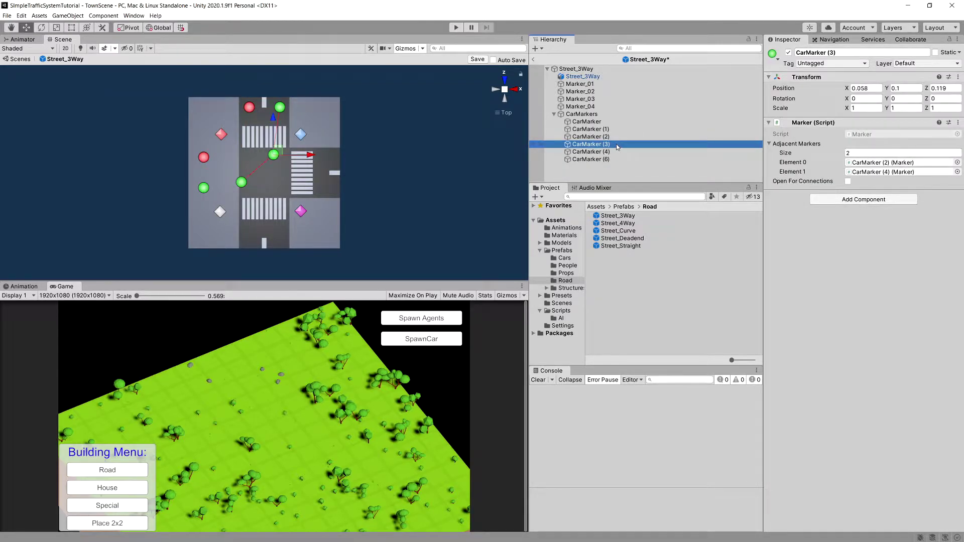
{"action": "key", "text": "Delete"}
{"action": "left_click", "coordinate": [614, 137]}
{"action": "key", "text": "Delete"}
{"action": "left_click", "coordinate": [612, 131]}
{"action": "key", "text": "Delete"}
{"action": "left_click", "coordinate": [610, 122]}
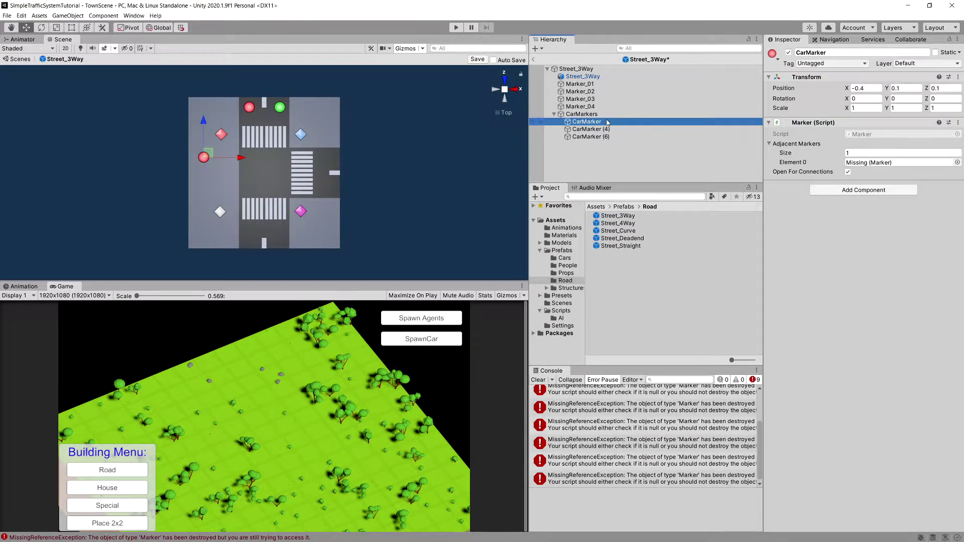
{"action": "key", "text": "Delete"}
- Rename CarMarker (4) to CarMarker and CarMarker (6) to CarMarker (1)
{"action": "left_click", "coordinate": [611, 122]}
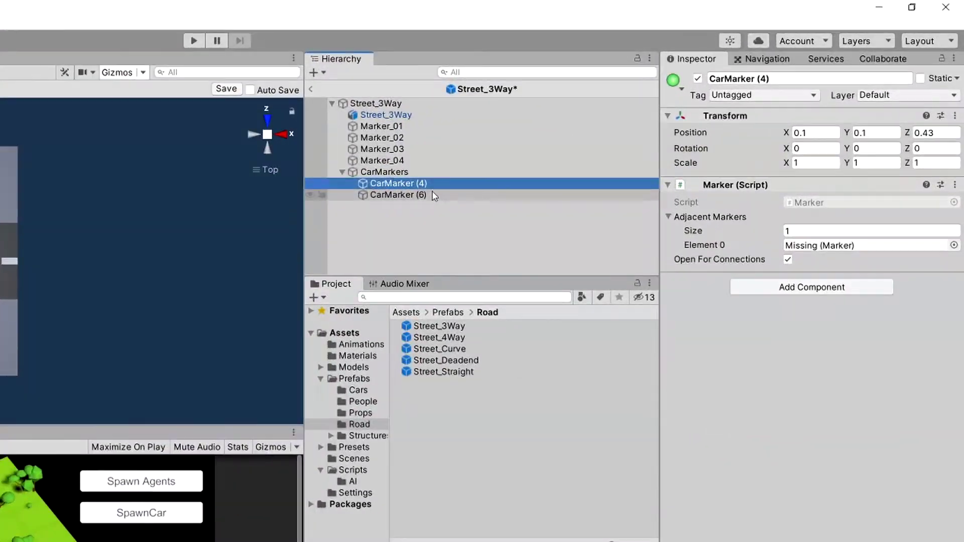
{"action": "key", "text": "F2"}
{"action": "key", "text": "End"}
{"action": "key", "text": "BackSpace"}
{"action": "key", "text": "BackSpace"}
{"action": "key", "text": "BackSpace"}
{"action": "key", "text": "BackSpace"}
{"action": "key", "text": "Return"}
{"action": "left_click", "coordinate": [417, 197]}
{"action": "key", "text": "F2"}
{"action": "key", "text": "End"}
{"action": "key", "text": "BackSpace"}
{"action": "key", "text": "BackSpace"}
{"action": "type", "text": "1)"}
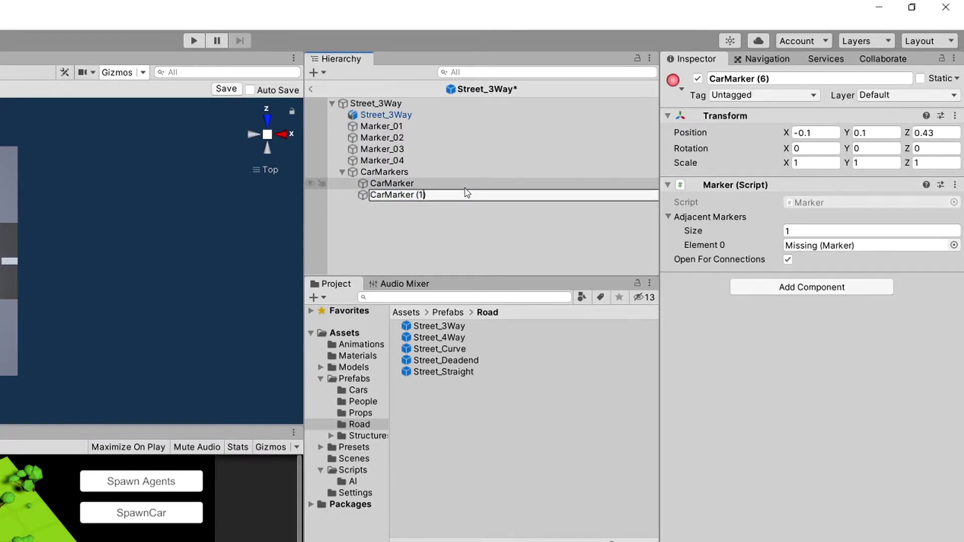
{"action": "key", "text": "Return"}
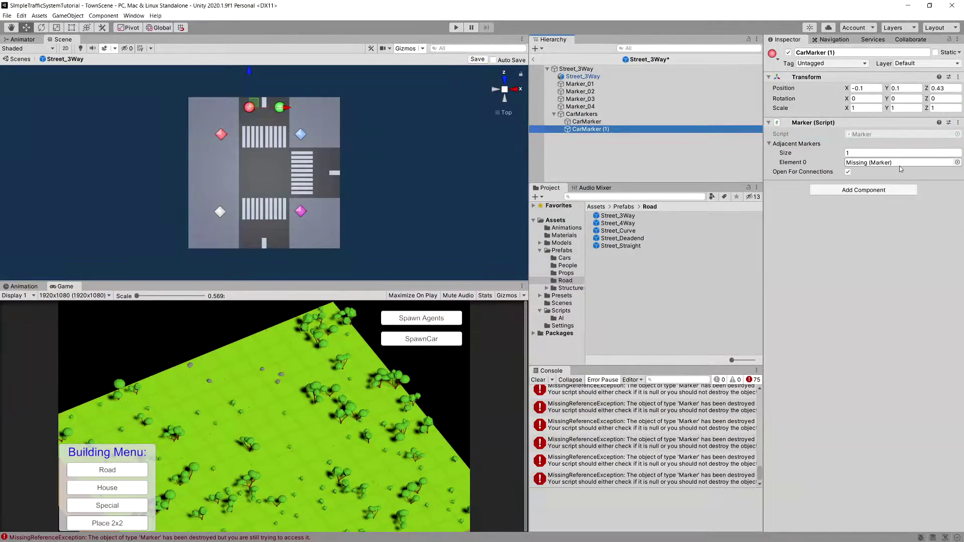
- Set both markers' Adjacent Markers size to 0 and clear the Console errors
{"action": "left_click", "coordinate": [795, 152]}
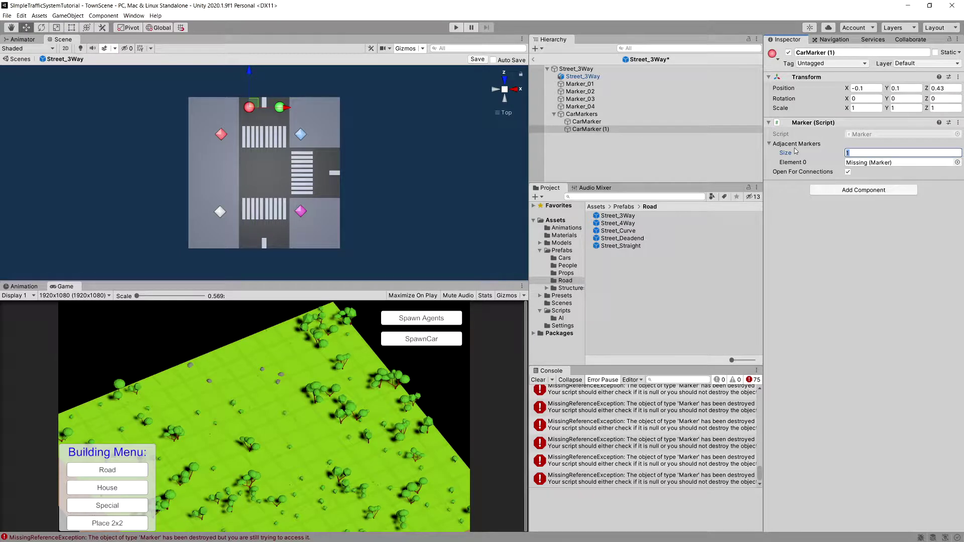
{"action": "left_click", "coordinate": [587, 121]}
{"action": "left_click", "coordinate": [853, 153]}
{"action": "type", "text": "0"}
{"action": "key", "text": "Return"}
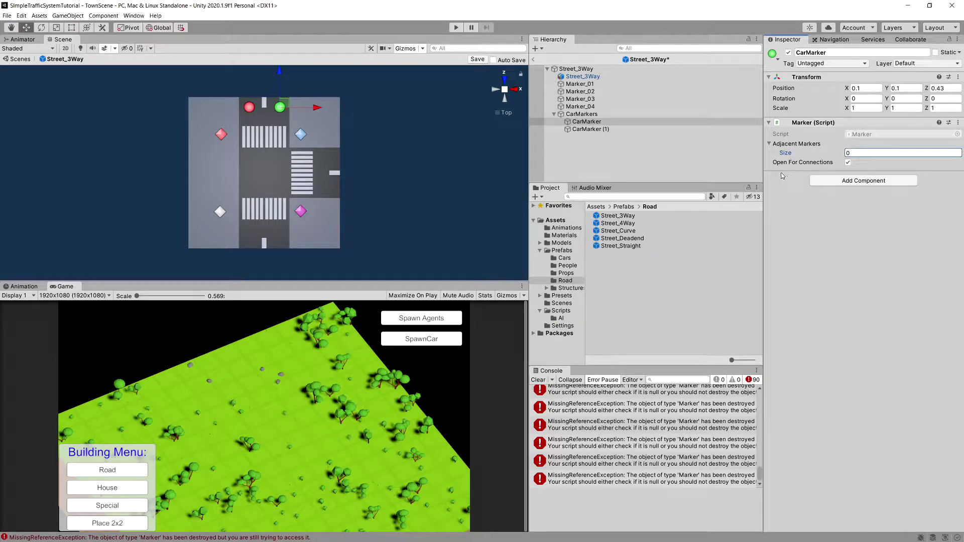
{"action": "left_click", "coordinate": [537, 380]}
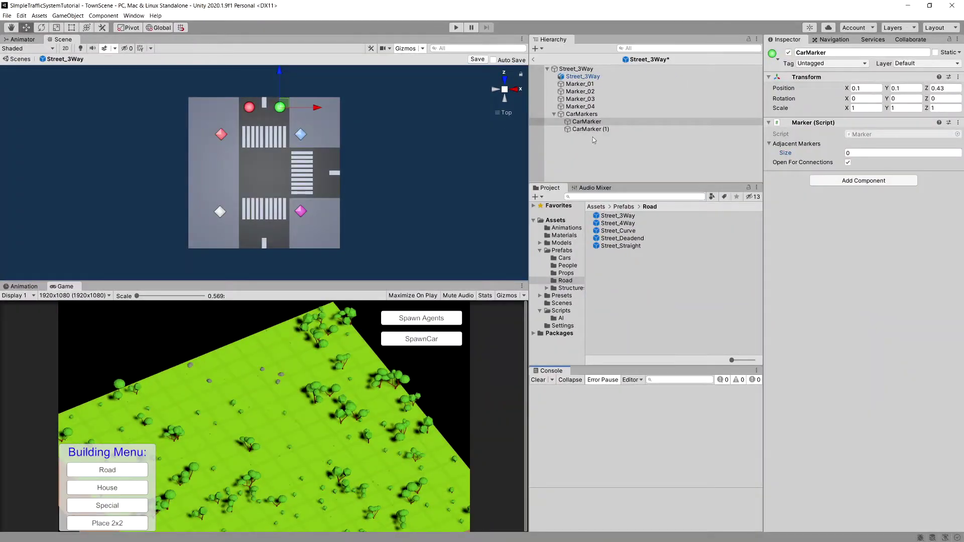
{"action": "left_click", "coordinate": [601, 131], "text": "shift"}
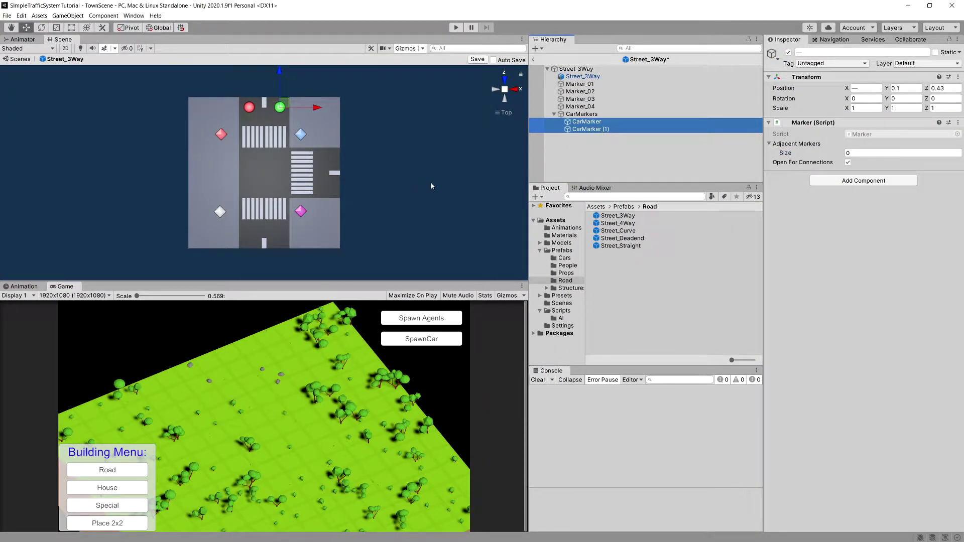
- Duplicate the marker pair repeatedly, moving each copy further down the vertical road
{"action": "key", "text": "ctrl+d"}
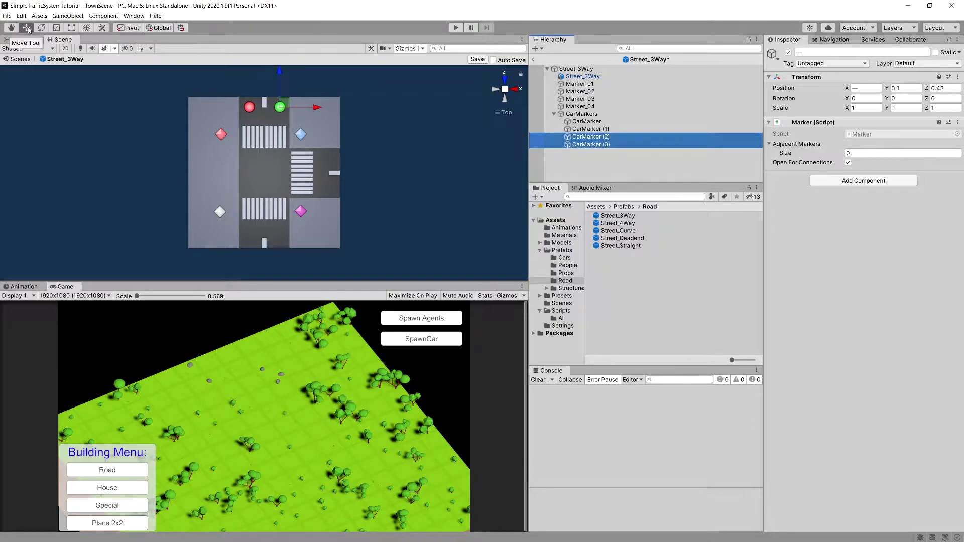
{"action": "left_click_drag", "start_coordinate": [283, 80], "coordinate": [290, 131]}
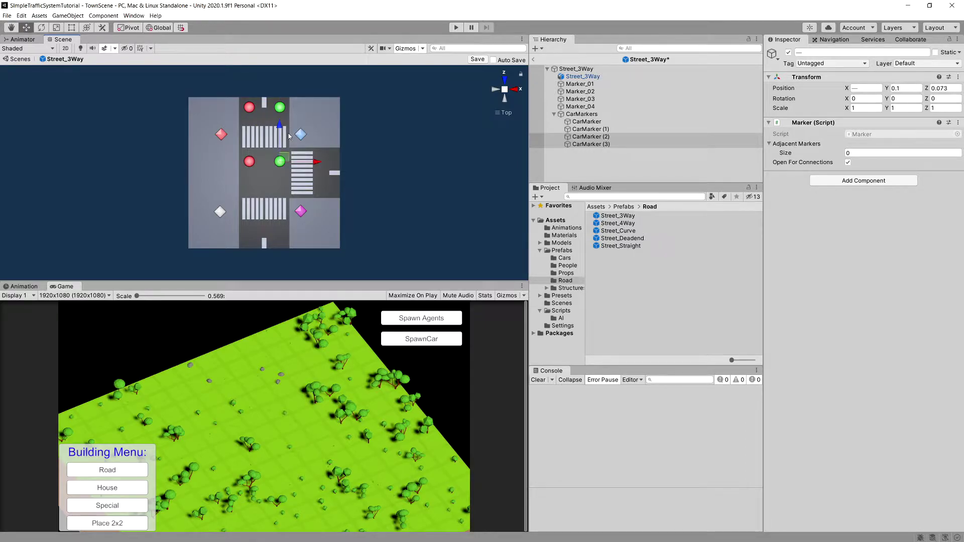
{"action": "key", "text": "ctrl+d"}
{"action": "left_click_drag", "start_coordinate": [282, 135], "coordinate": [285, 205]}
{"action": "key", "text": "ctrl+d"}
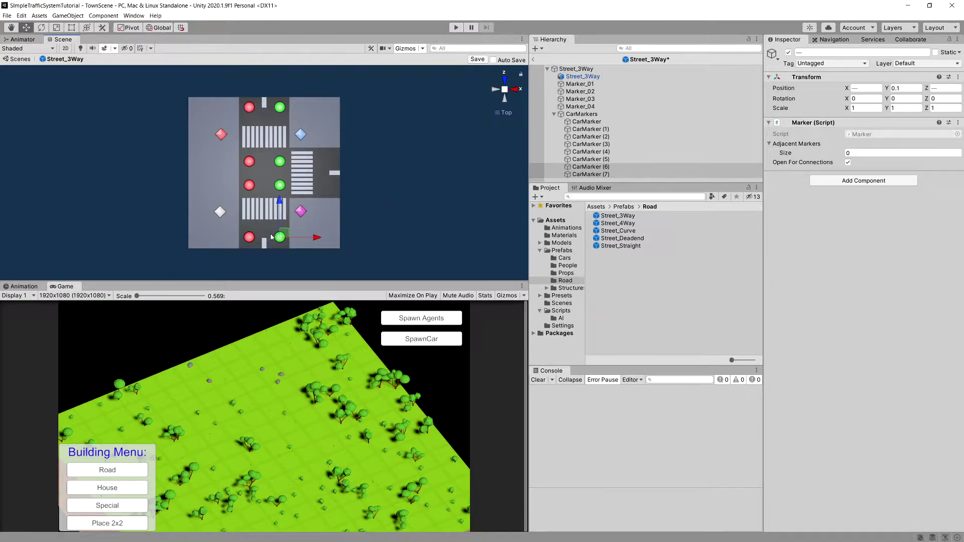
- Place a copied pair on the right-hand branch, with CarMarker (9) in the upper lane
{"action": "key", "text": "ctrl+d"}
{"action": "mouse_move", "coordinate": [287, 241]}
{"action": "left_mouse_down"}
{"action": "mouse_move", "coordinate": [341, 236]}
{"action": "mouse_move", "coordinate": [309, 145]}
{"action": "mouse_move", "coordinate": [311, 161]}
{"action": "left_mouse_up"}
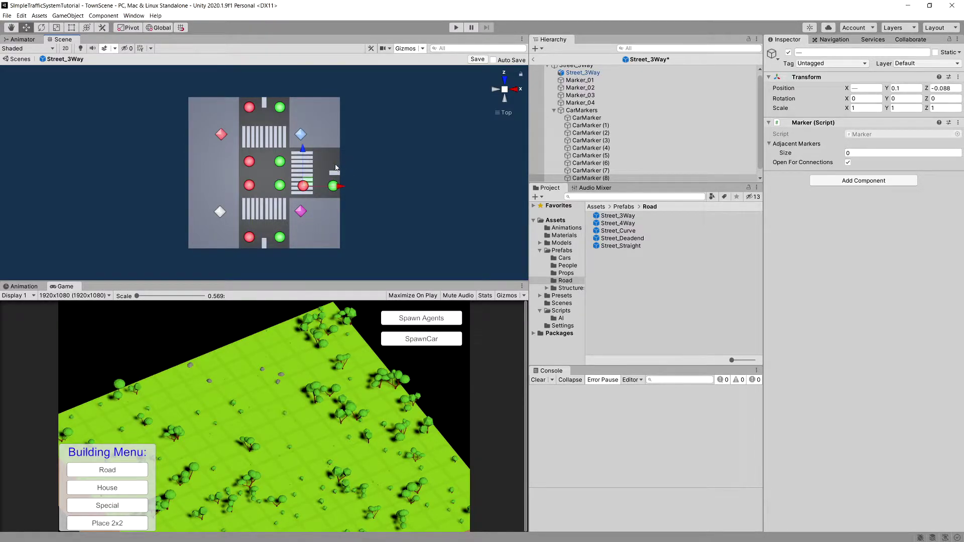
{"action": "left_click", "coordinate": [591, 178]}
{"action": "left_click", "coordinate": [303, 186]}
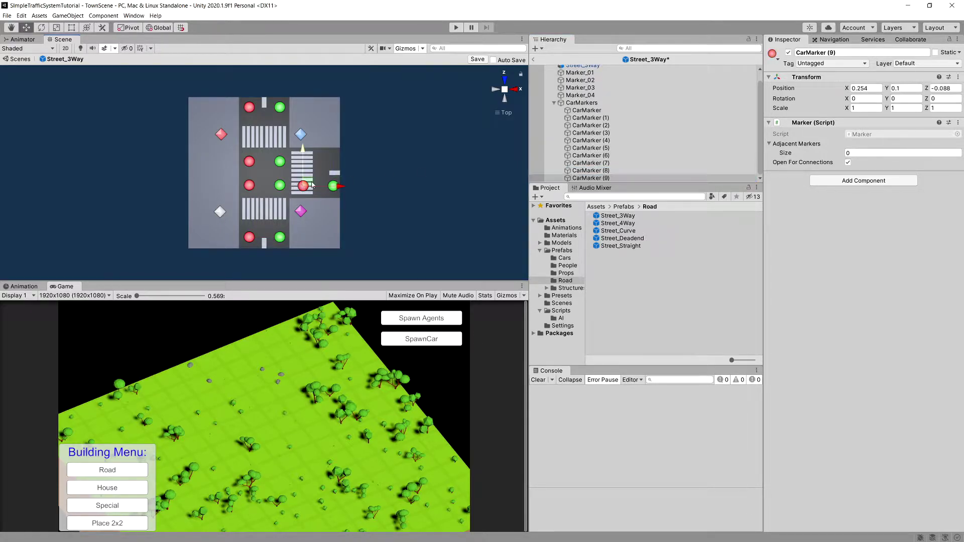
{"action": "left_click_drag", "start_coordinate": [303, 185], "coordinate": [336, 156]}
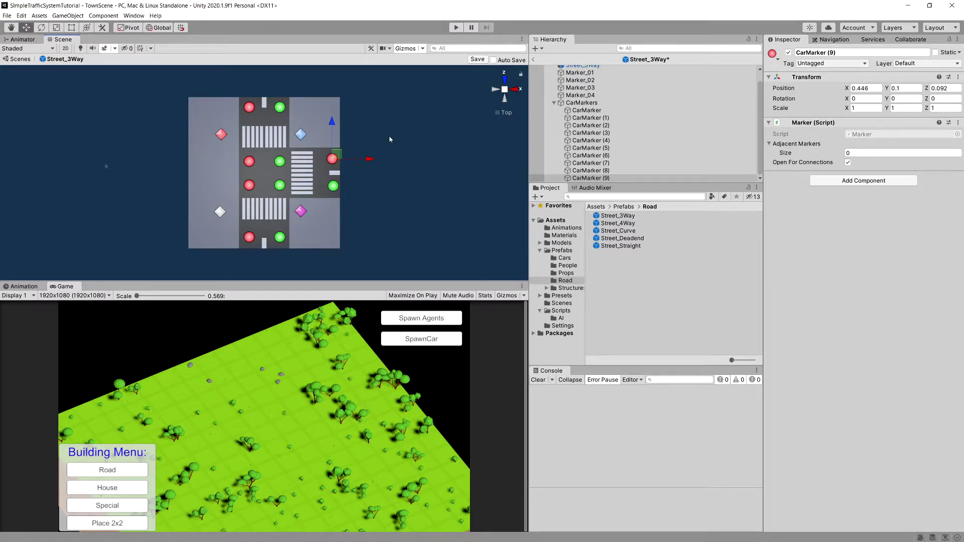
- Round the central markers' Position Z to -0.1, including CarMarker (5), (2) and (4)
{"action": "left_click", "coordinate": [255, 163]}
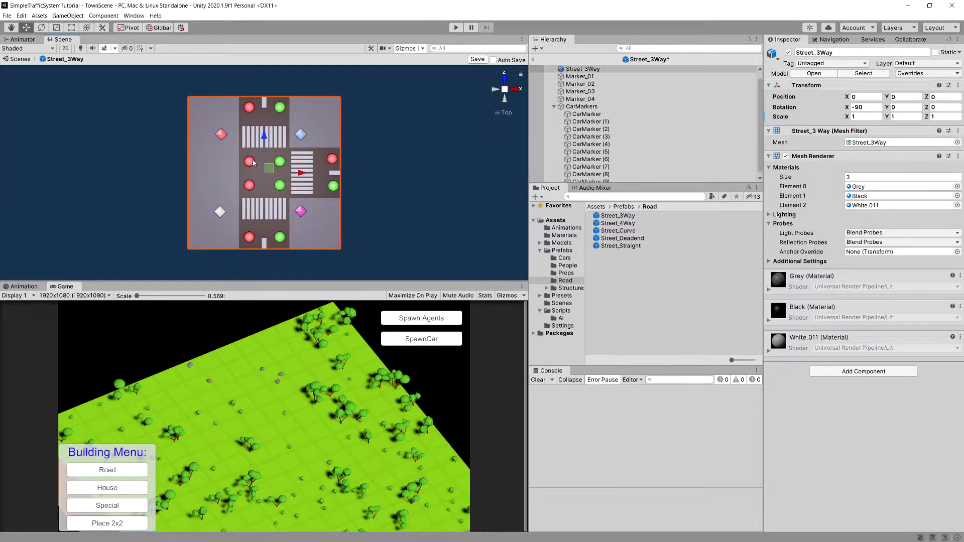
{"action": "left_click", "coordinate": [252, 163]}
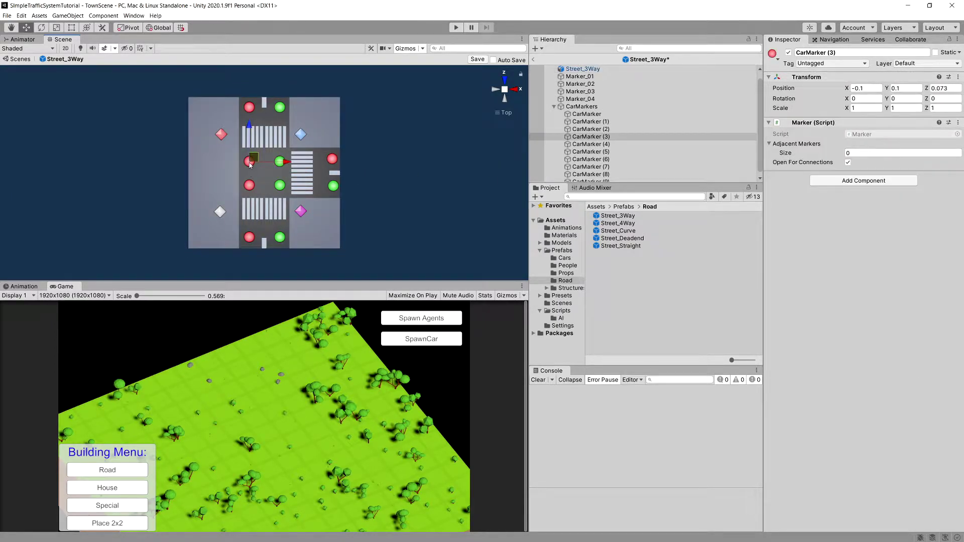
{"action": "left_click", "coordinate": [629, 137]}
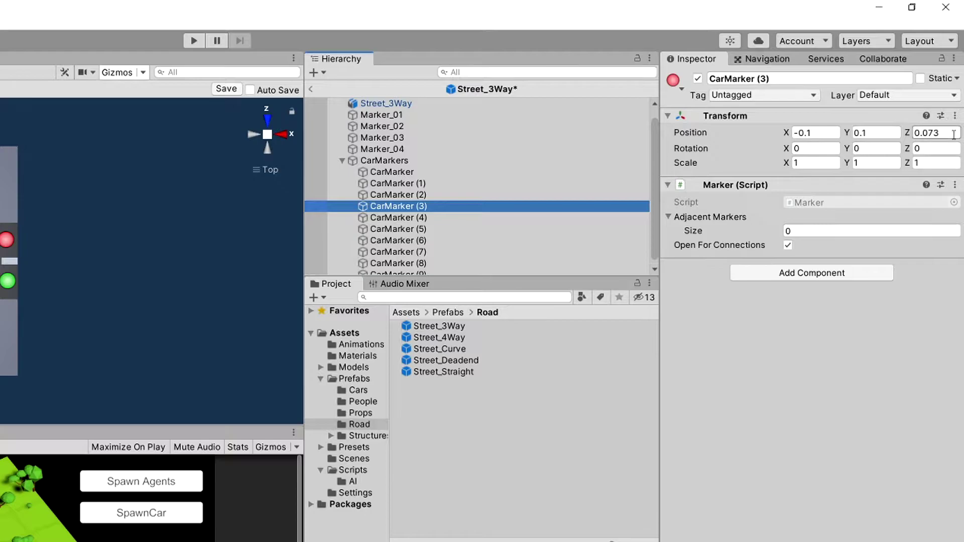
{"action": "left_click_drag", "start_coordinate": [938, 133], "coordinate": [923, 137]}
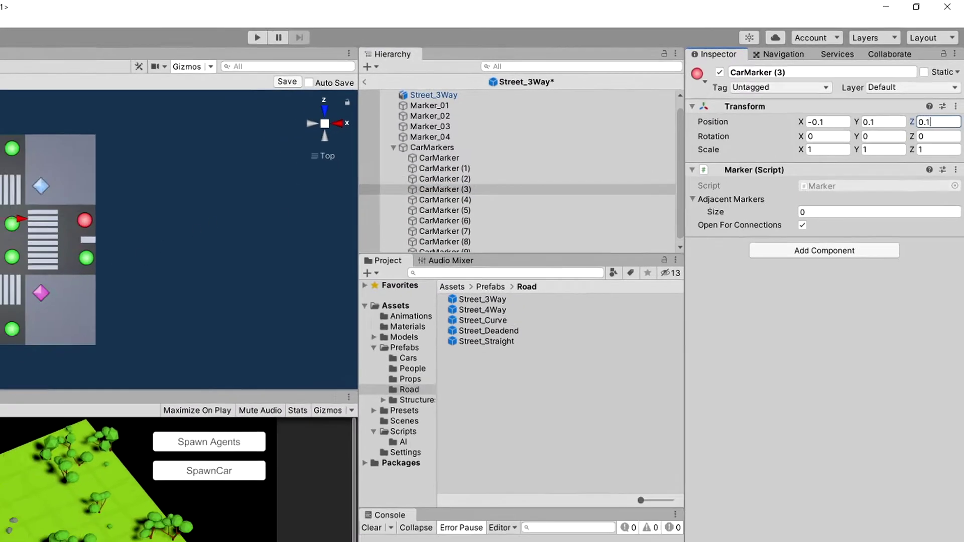
{"action": "left_click", "coordinate": [254, 187]}
{"action": "left_click", "coordinate": [251, 186]}
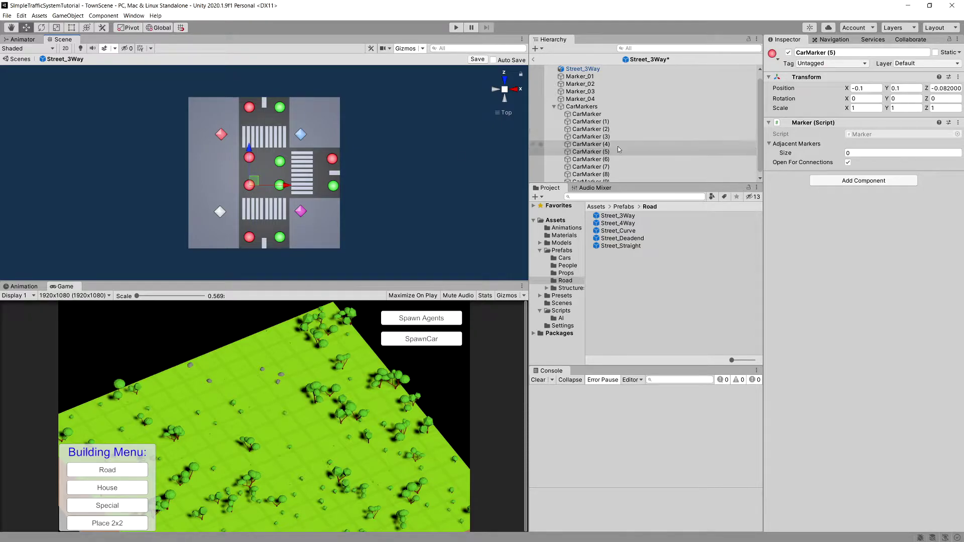
{"action": "left_click", "coordinate": [952, 88]}
{"action": "double_click", "coordinate": [942, 87]}
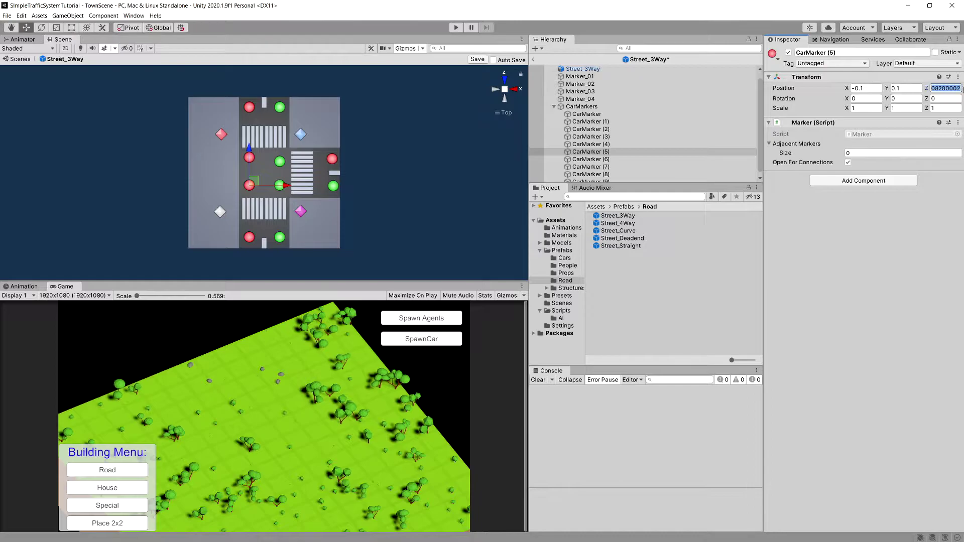
{"action": "type", "text": "1"}
{"action": "left_click", "coordinate": [280, 165]}
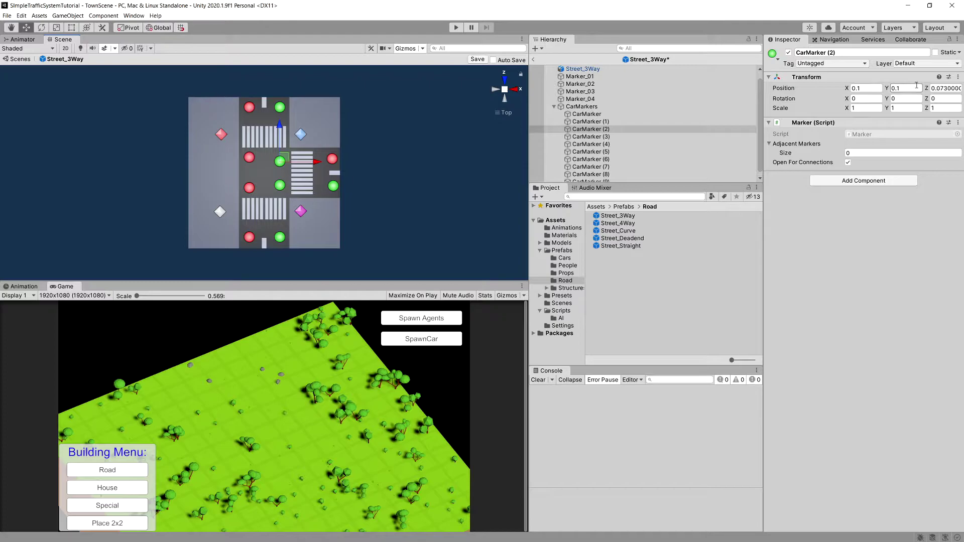
{"action": "left_click", "coordinate": [943, 88]}
{"action": "type", "text": "0.1"}
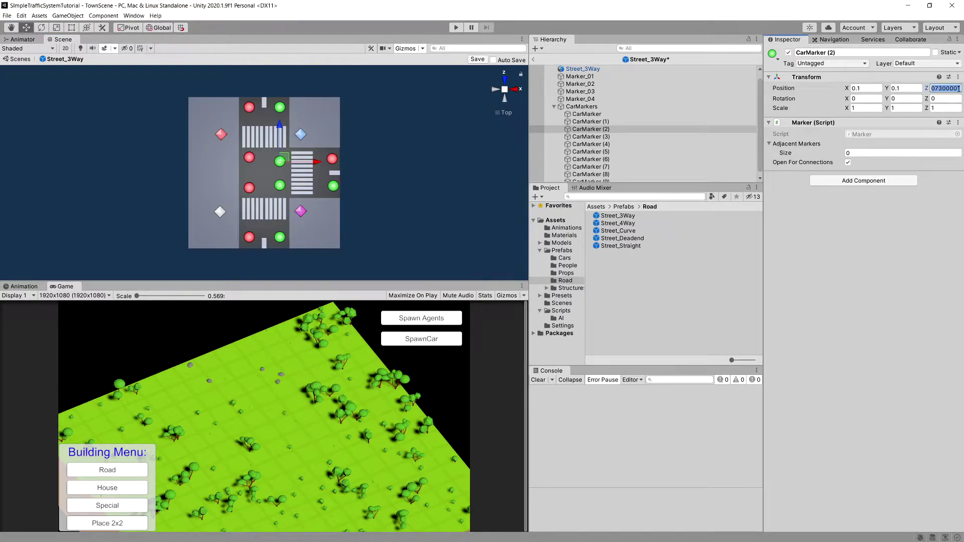
{"action": "left_click", "coordinate": [282, 188]}
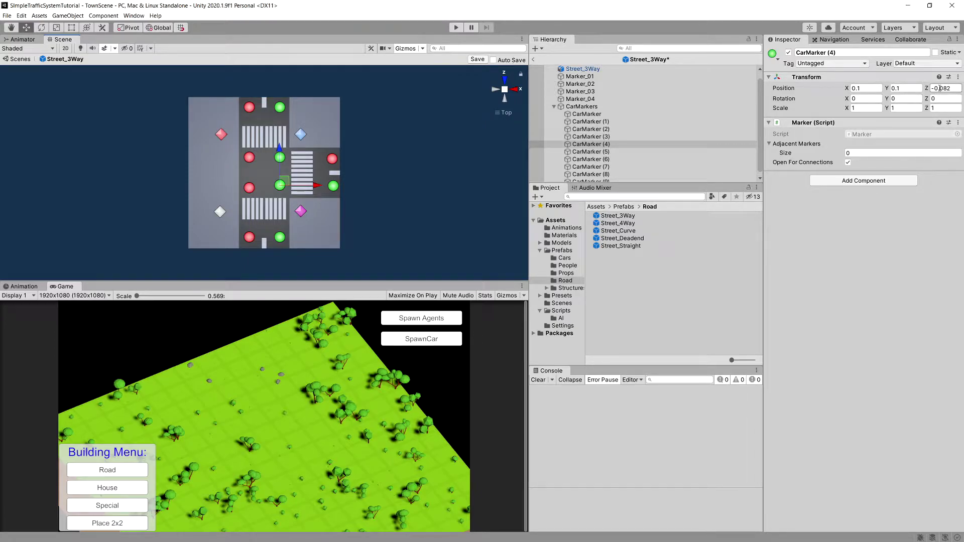
{"action": "left_click_drag", "start_coordinate": [953, 88], "coordinate": [941, 90]}
{"action": "type", "text": "1"}
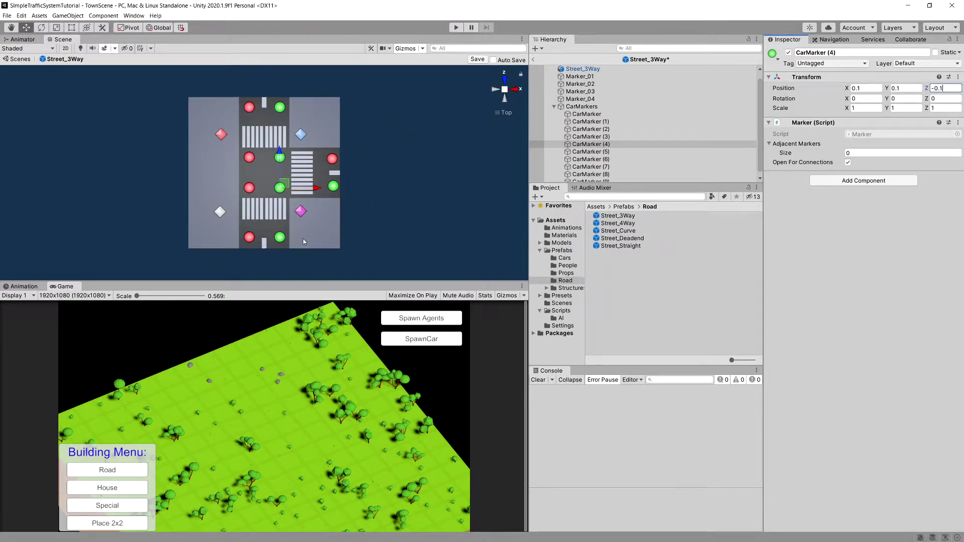
- Set the bottom markers CarMarker (6) and (7) to Position Z -0.43
{"action": "left_click", "coordinate": [280, 239]}
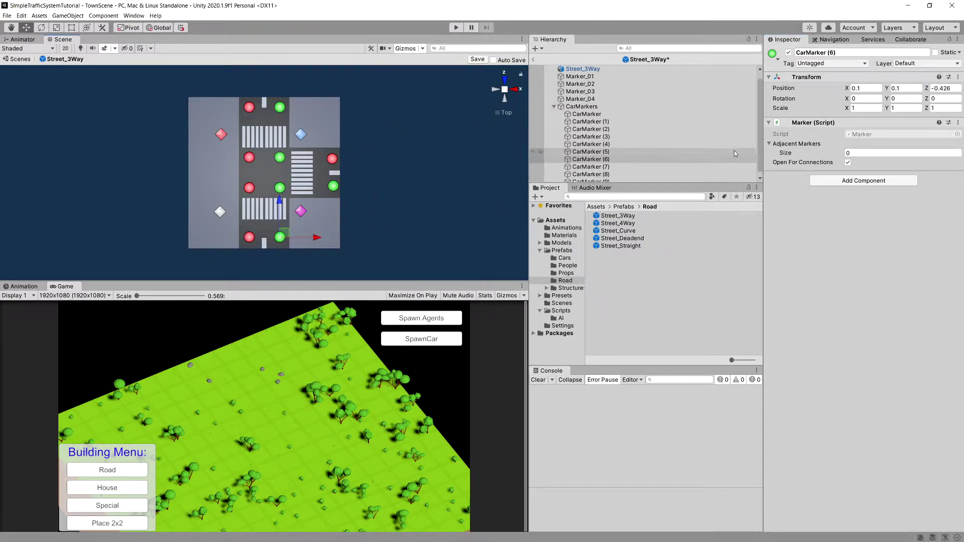
{"action": "left_click_drag", "start_coordinate": [954, 88], "coordinate": [940, 88]}
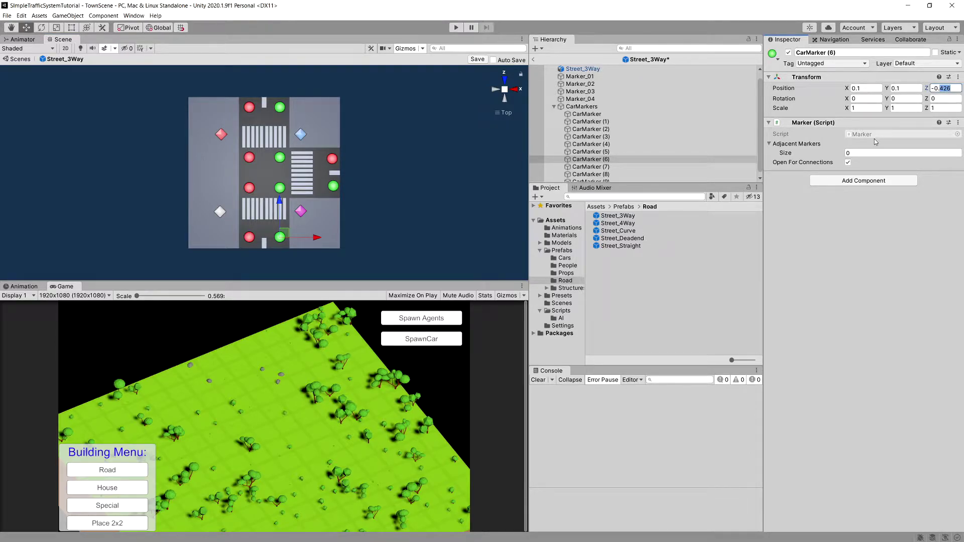
{"action": "type", "text": "43"}
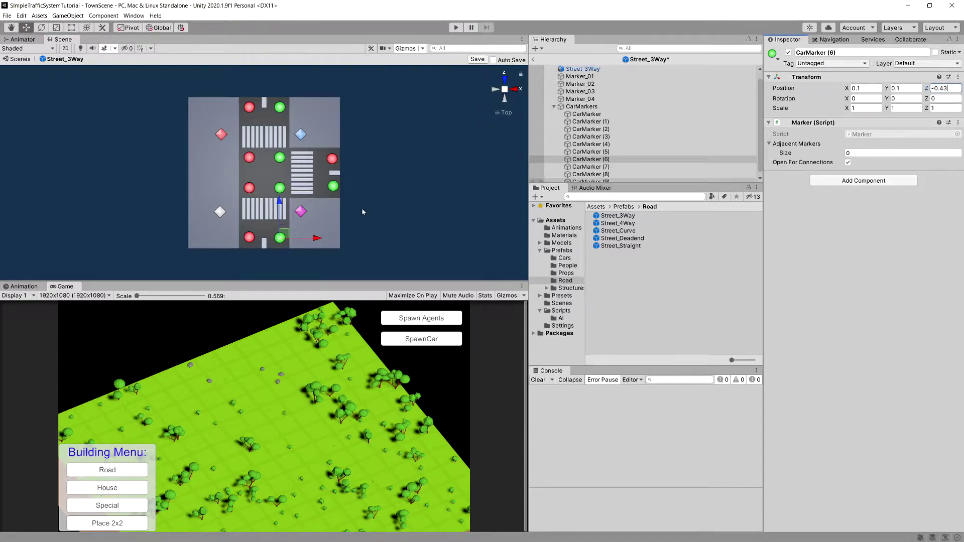
{"action": "left_click", "coordinate": [249, 237]}
{"action": "left_click_drag", "start_coordinate": [954, 89], "coordinate": [943, 89]}
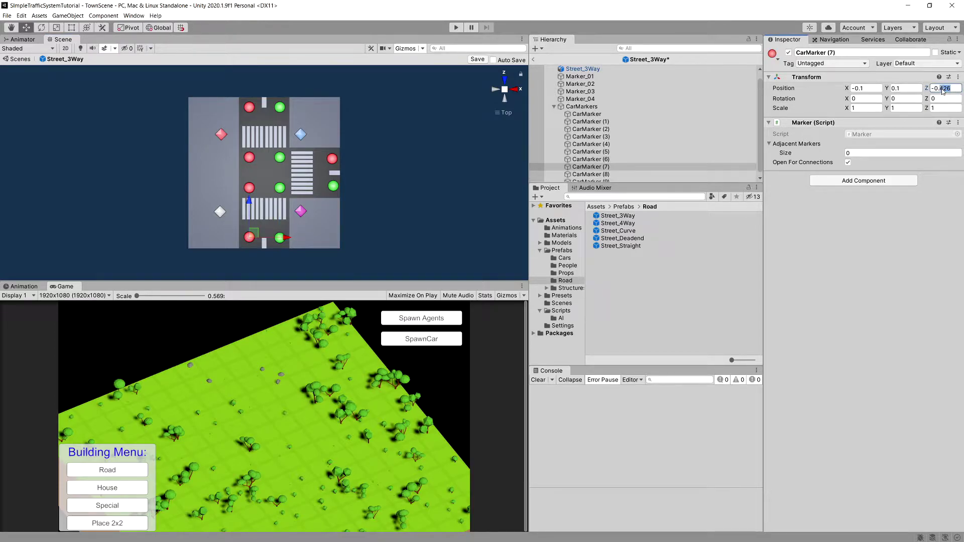
{"action": "type", "text": "43"}
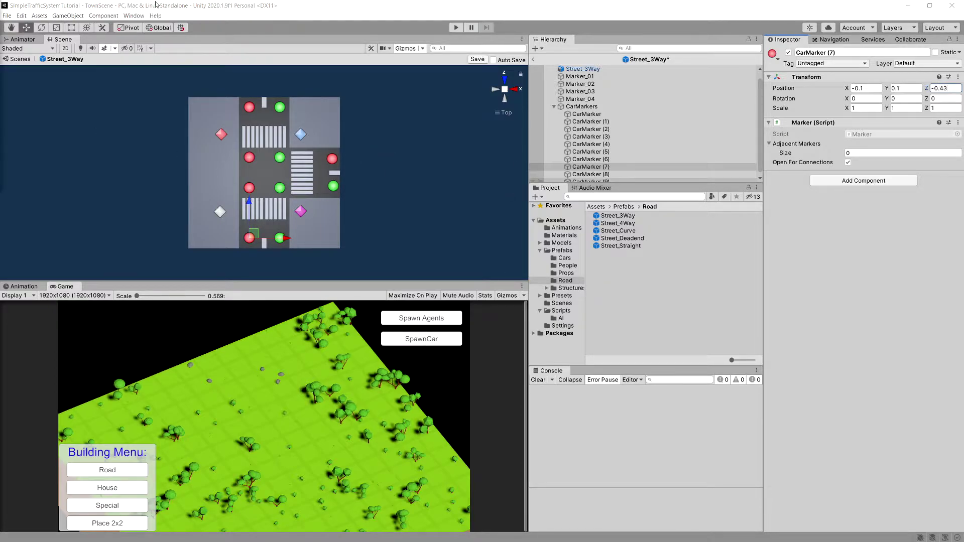
- Set the right-road markers CarMarker (9) and (8) to Position X 0.43
{"action": "left_click", "coordinate": [332, 160]}
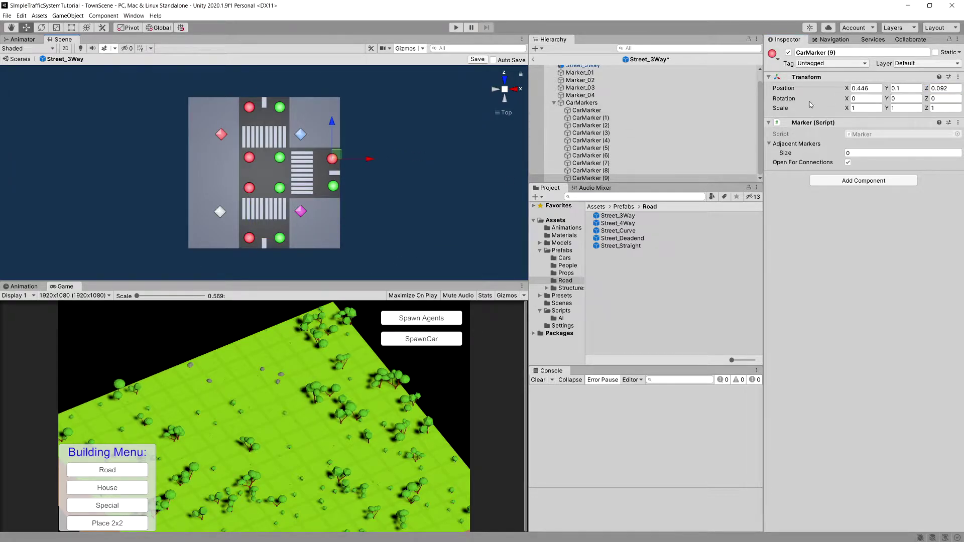
{"action": "left_click", "coordinate": [873, 89]}
{"action": "type", "text": "0.43"}
{"action": "left_click", "coordinate": [334, 186]}
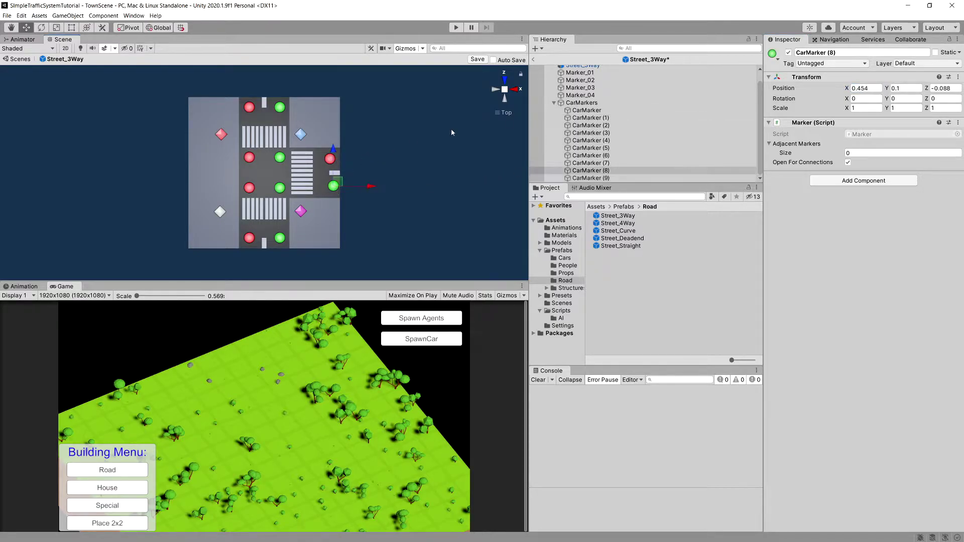
{"action": "left_click", "coordinate": [872, 89]}
{"action": "type", "text": "0.43"}
{"action": "left_click", "coordinate": [62, 101]}
{"action": "scroll", "coordinate": [61, 100], "scroll_direction": "up", "scroll_amount": 2}
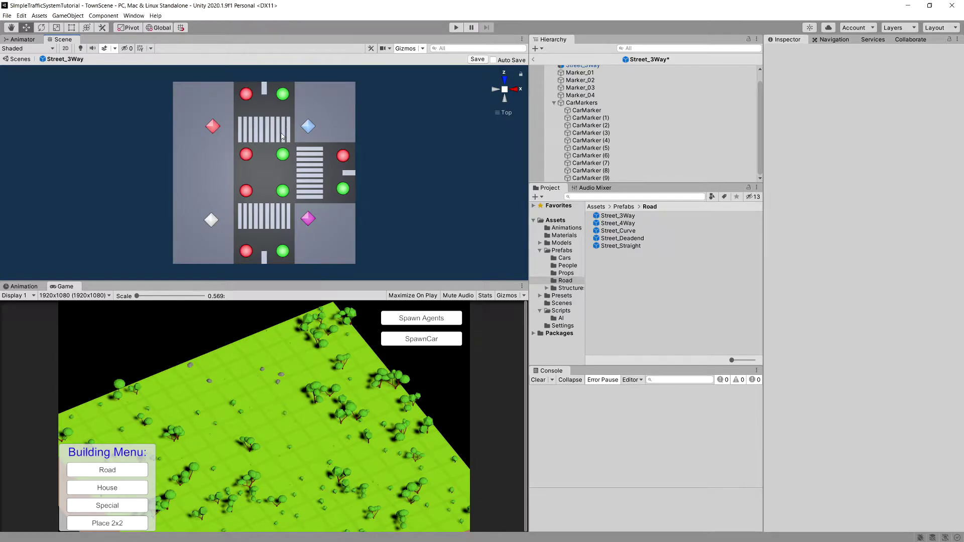
- Duplicate CarMarker (4) into CarMarker (10) and set its Position Z to 0
{"action": "left_click", "coordinate": [284, 191]}
{"action": "scroll", "coordinate": [277, 196], "scroll_direction": "up", "scroll_amount": 2}
{"action": "scroll", "coordinate": [274, 197], "scroll_direction": "down", "scroll_amount": 1}
{"action": "key", "text": "ctrl+d"}
{"action": "mouse_move", "coordinate": [285, 157]}
{"action": "left_mouse_down"}
{"action": "mouse_move", "coordinate": [289, 149]}
{"action": "mouse_move", "coordinate": [289, 167]}
{"action": "left_mouse_up"}
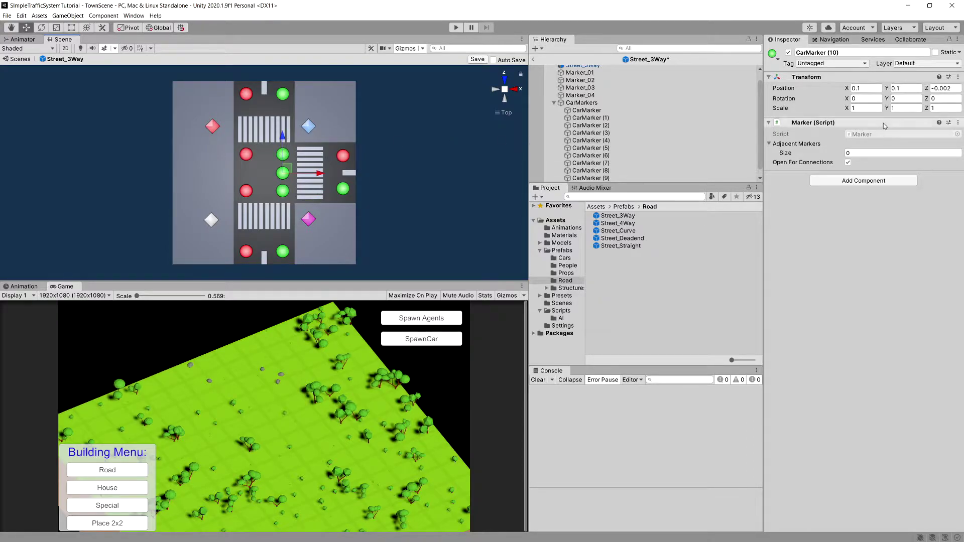
{"action": "left_click", "coordinate": [946, 88]}
{"action": "type", "text": "0"}
{"action": "left_click", "coordinate": [361, 173]}
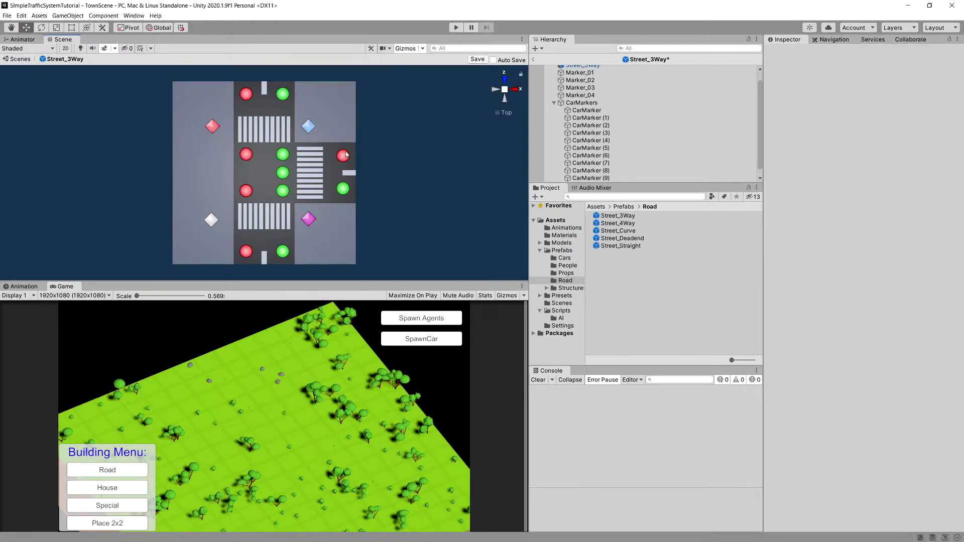
- Orbit the view slightly and select the first CarMarker in the Hierarchy
{"action": "right_click_drag", "start_coordinate": [345, 153], "coordinate": [348, 152]}
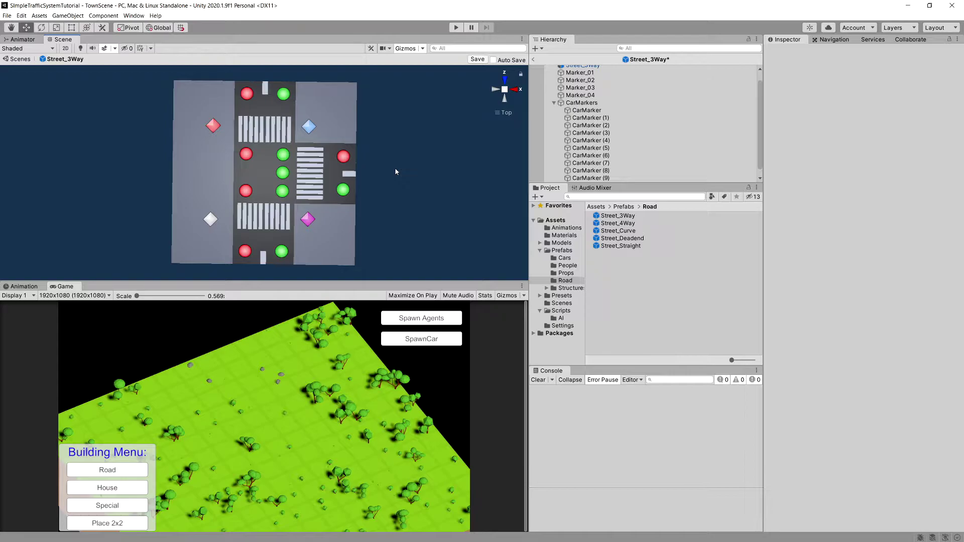
{"action": "left_click", "coordinate": [289, 189]}
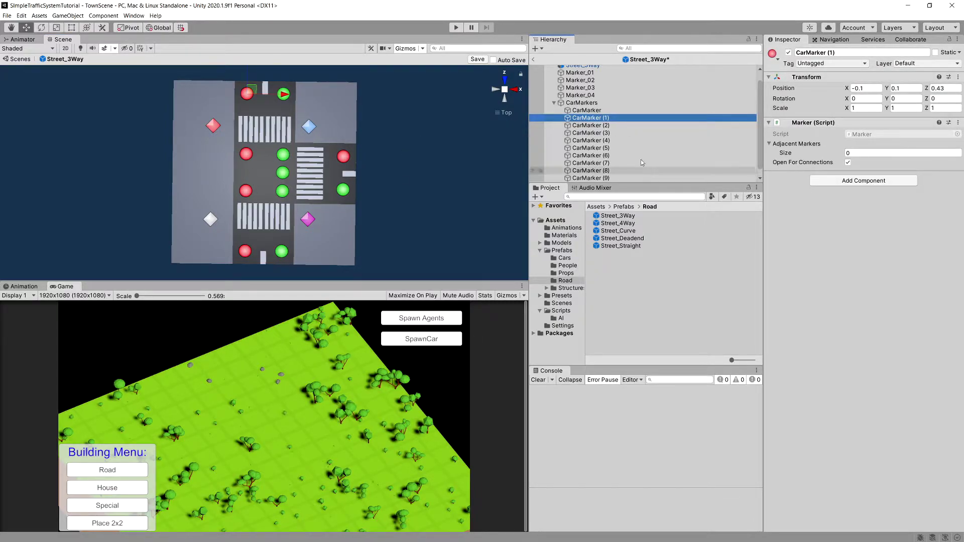
{"action": "left_click", "coordinate": [587, 110]}
{"action": "scroll", "coordinate": [592, 118], "scroll_direction": "down", "scroll_amount": 1}
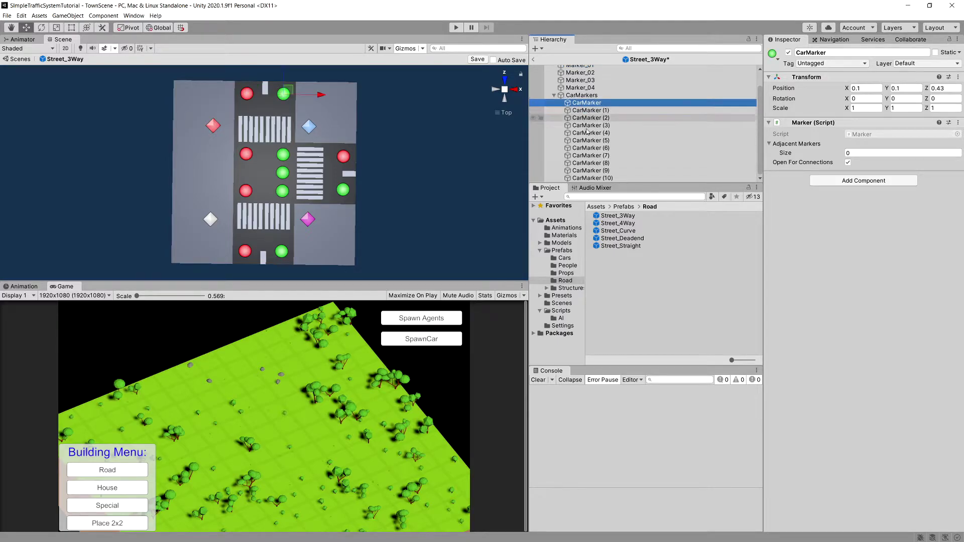
- Select all eleven car markers, untick Open For Connections, then reselect CarMarker alone
{"action": "left_click", "coordinate": [601, 177], "text": "shift"}
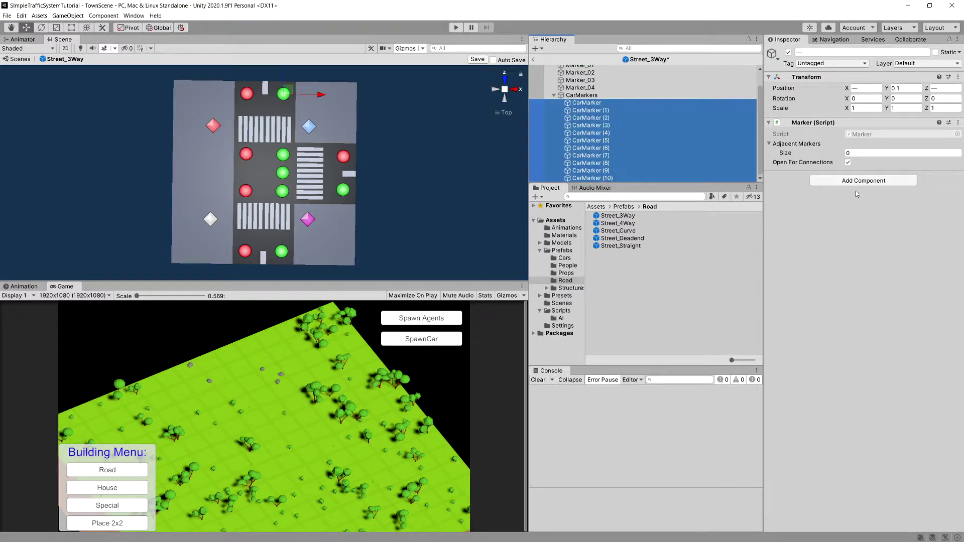
{"action": "left_click", "coordinate": [849, 163]}
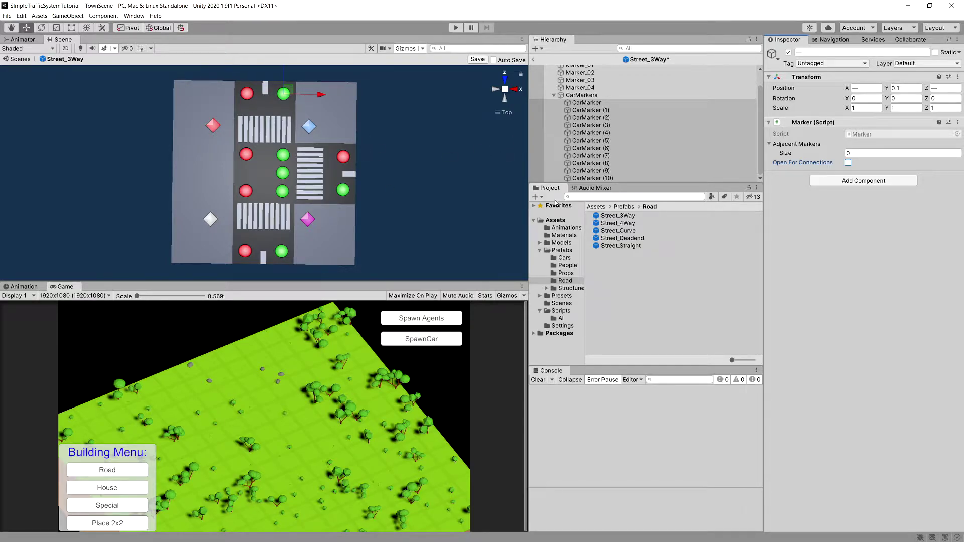
{"action": "left_click", "coordinate": [578, 103]}
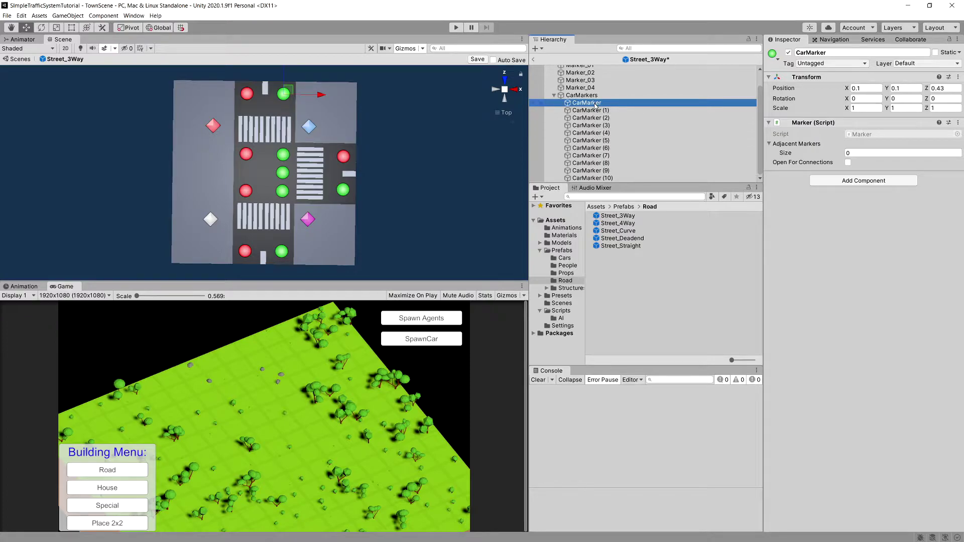
- Link CarMarker and CarMarker (2) as each other's adjacent markers
{"action": "left_click", "coordinate": [284, 157]}
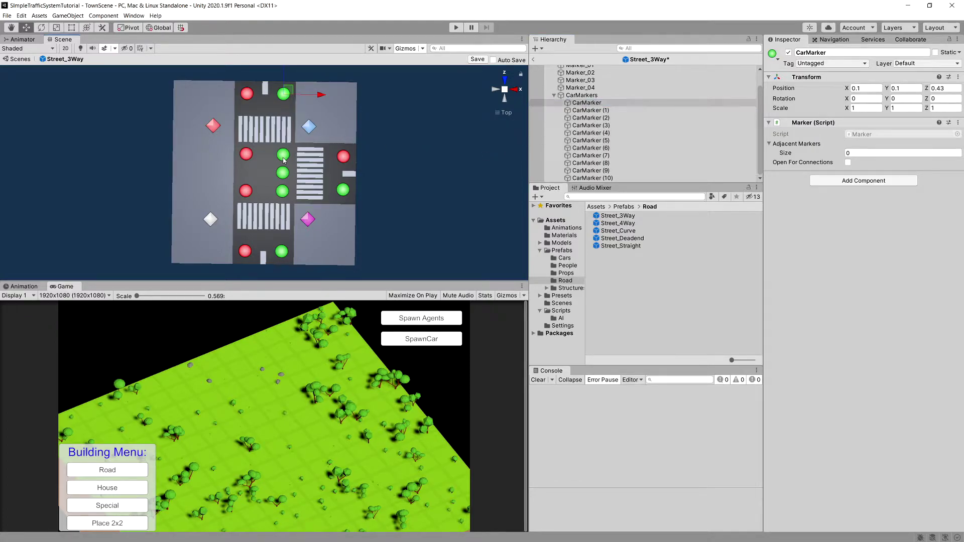
{"action": "left_click", "coordinate": [602, 104]}
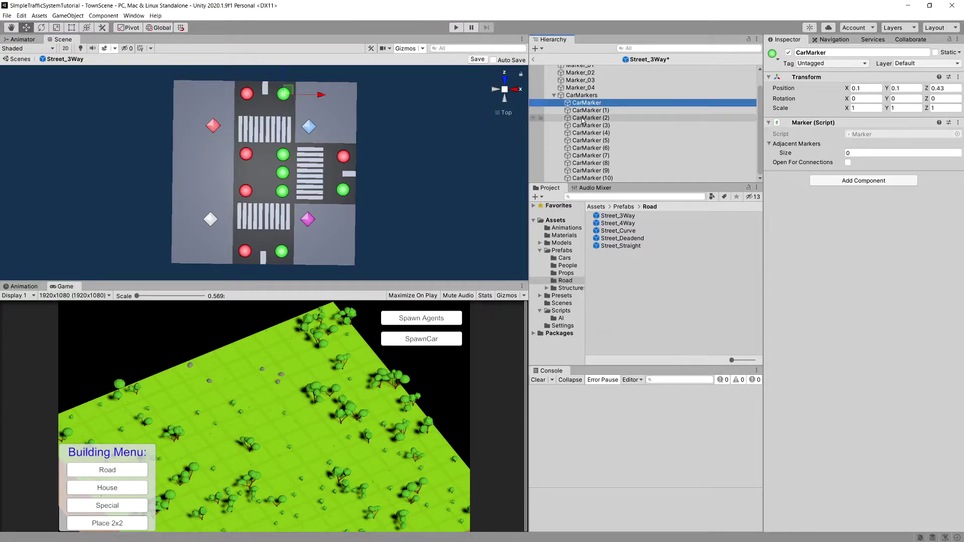
{"action": "left_click", "coordinate": [819, 125]}
{"action": "left_click_drag", "start_coordinate": [819, 125], "coordinate": [803, 144]}
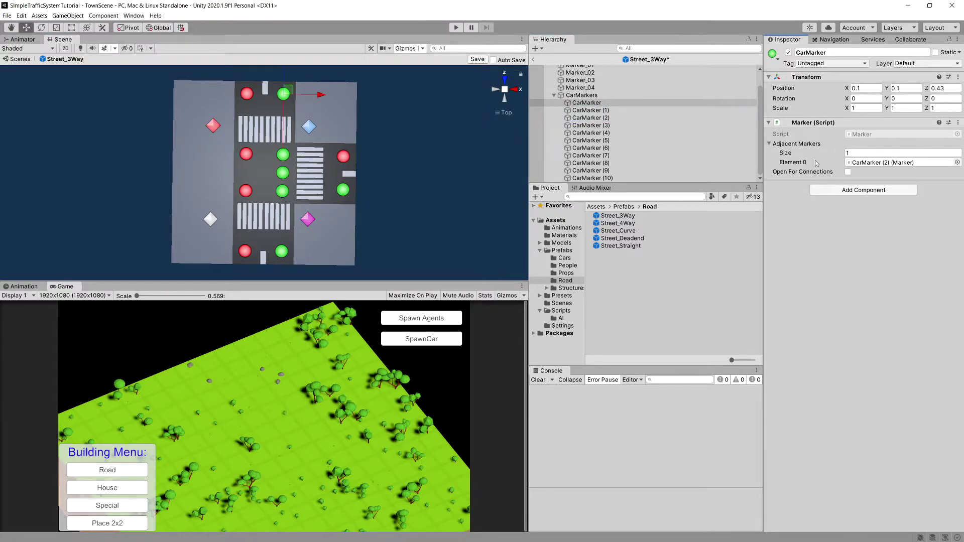
{"action": "left_click", "coordinate": [590, 118]}
{"action": "left_click_drag", "start_coordinate": [587, 103], "coordinate": [797, 150]}
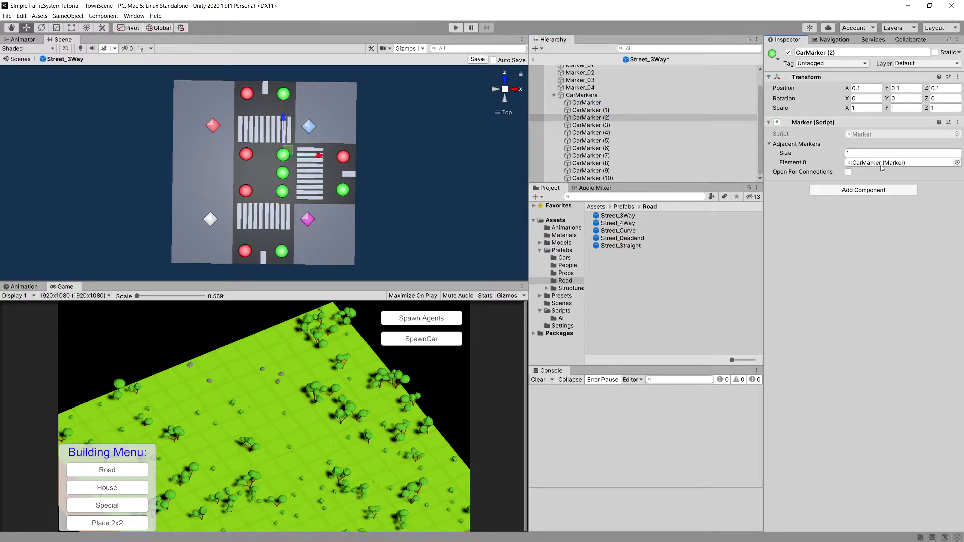
- Link CarMarker (2) and CarMarker (10) as each other's adjacent markers
{"action": "left_click", "coordinate": [628, 125]}
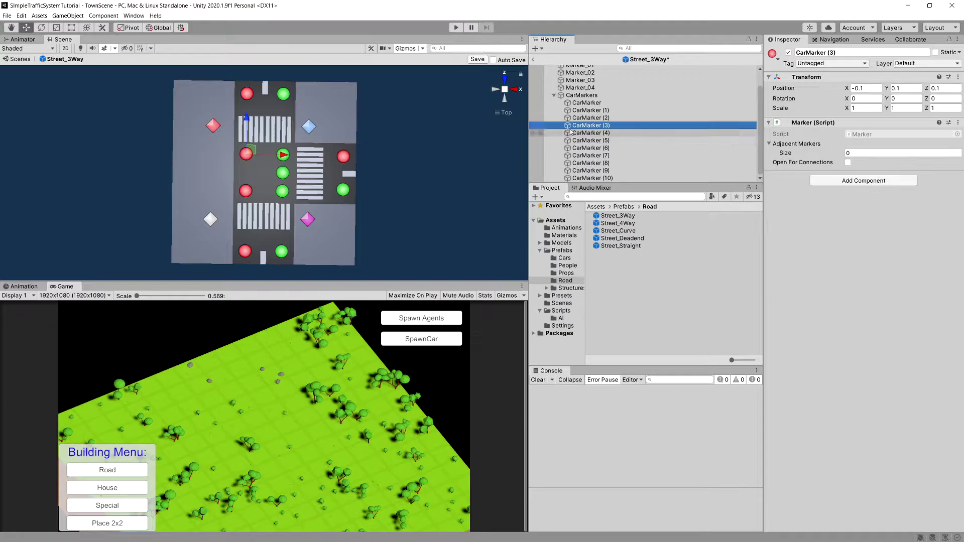
{"action": "left_click", "coordinate": [585, 119]}
{"action": "key", "text": "Down"}
{"action": "key", "text": "Down"}
{"action": "key", "text": "Down"}
{"action": "key", "text": "Down"}
{"action": "key", "text": "Down"}
{"action": "key", "text": "Down"}
{"action": "key", "text": "Down"}
{"action": "key", "text": "Down"}
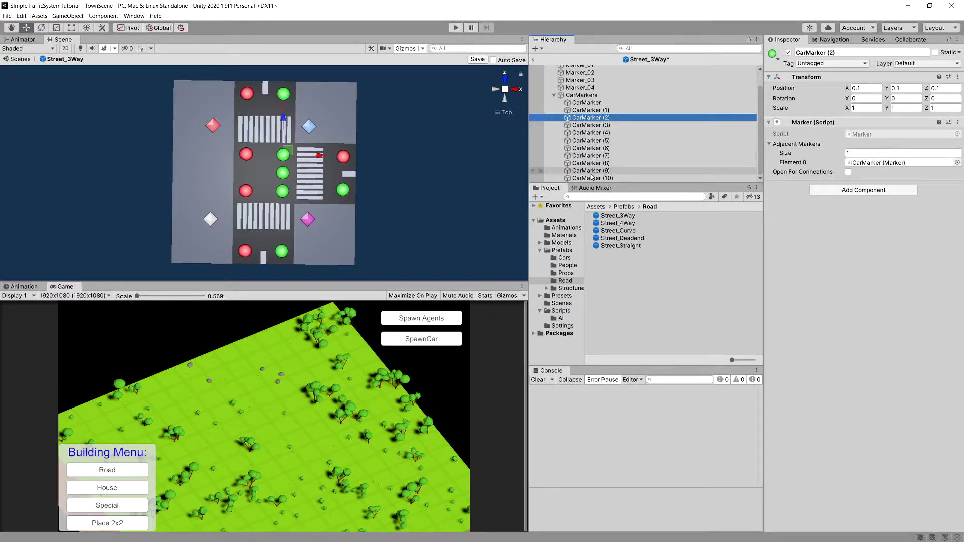
{"action": "key", "text": "Up"}
{"action": "key", "text": "Up"}
{"action": "key", "text": "Up"}
{"action": "key", "text": "Up"}
{"action": "key", "text": "Up"}
{"action": "key", "text": "Up"}
{"action": "key", "text": "Up"}
{"action": "key", "text": "Up"}
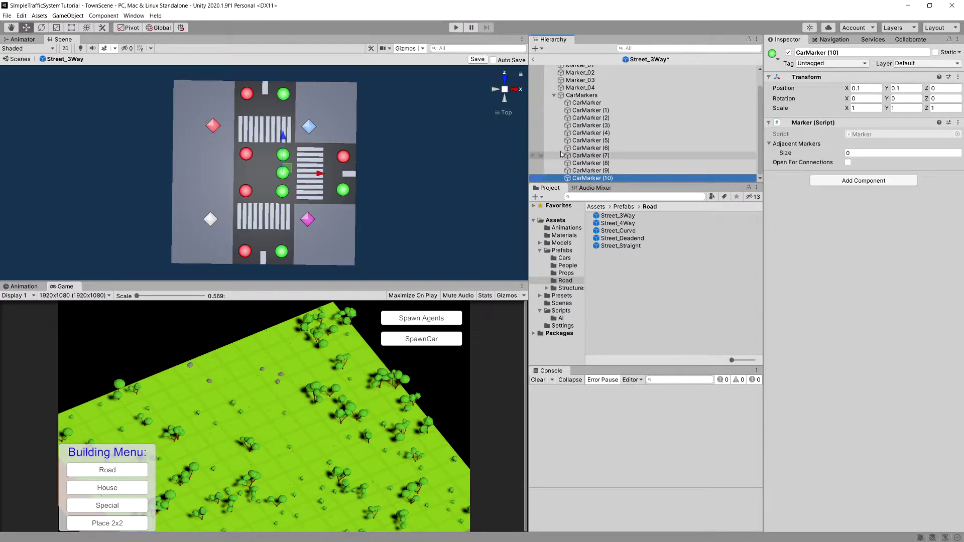
{"action": "left_click_drag", "start_coordinate": [588, 177], "coordinate": [797, 144]}
{"action": "left_click_drag", "start_coordinate": [605, 178], "coordinate": [796, 145]}
{"action": "scroll", "coordinate": [415, 147], "scroll_direction": "up", "scroll_amount": 2}
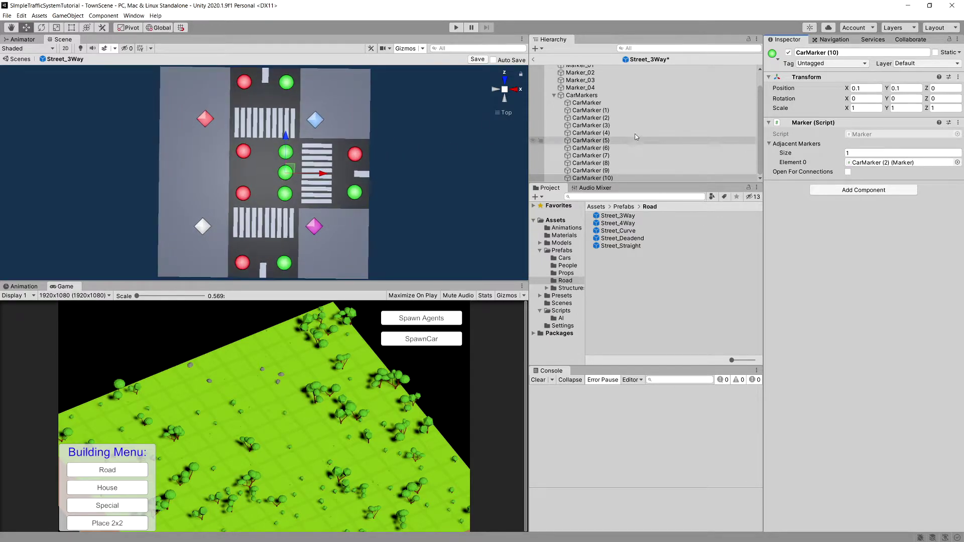
{"action": "left_click", "coordinate": [625, 117]}
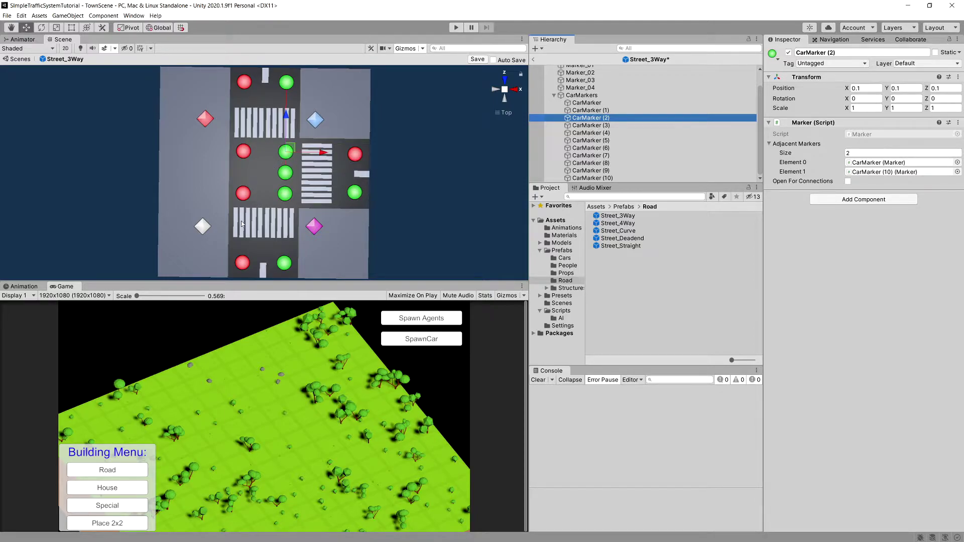
- Link CarMarker (2) and CarMarker (9) as adjacent markers
{"action": "left_click", "coordinate": [356, 155]}
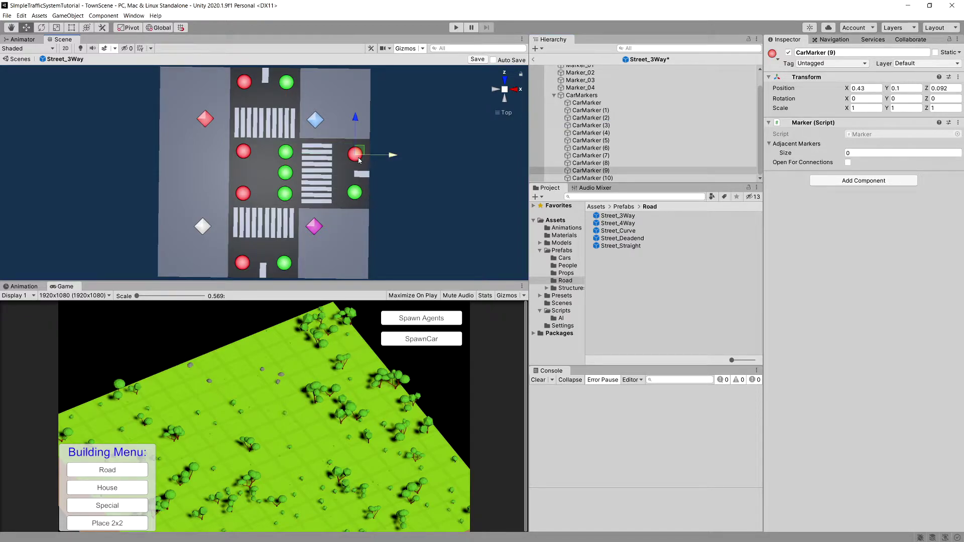
{"action": "left_click", "coordinate": [285, 151]}
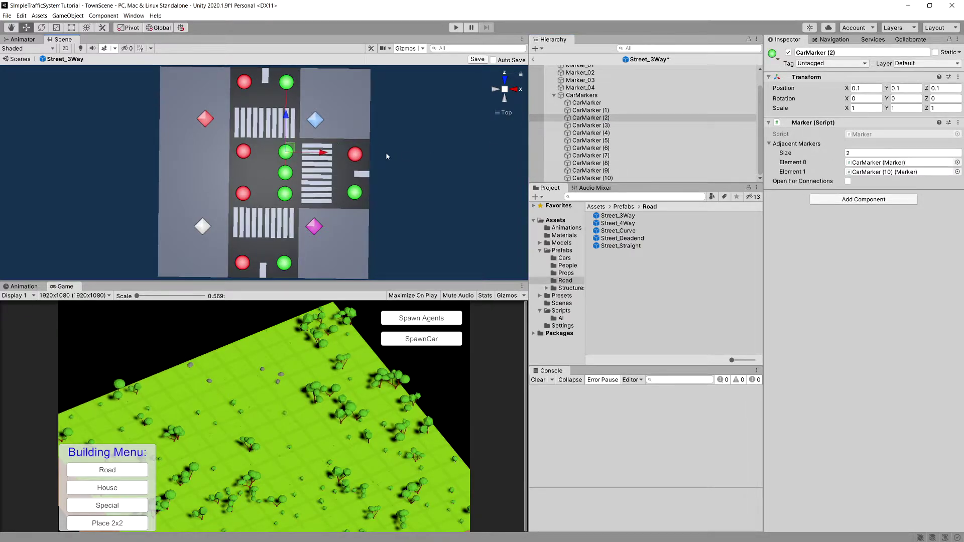
{"action": "left_click_drag", "start_coordinate": [591, 170], "coordinate": [800, 146]}
{"action": "left_click", "coordinate": [590, 171]}
{"action": "left_click_drag", "start_coordinate": [591, 118], "coordinate": [780, 146]}
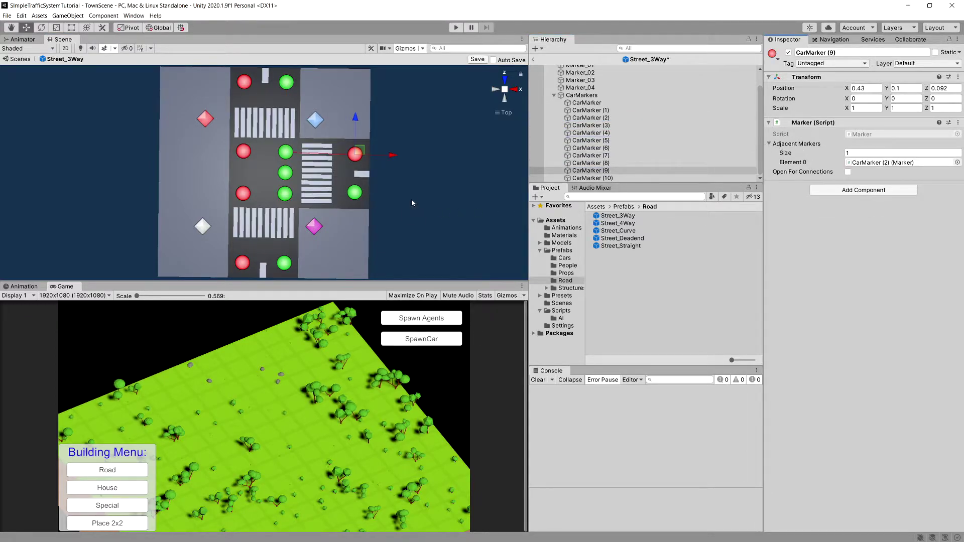
- Link CarMarker (2) and CarMarker (5) to each other and verify CarMarker (2)'s list
{"action": "left_click", "coordinate": [246, 195]}
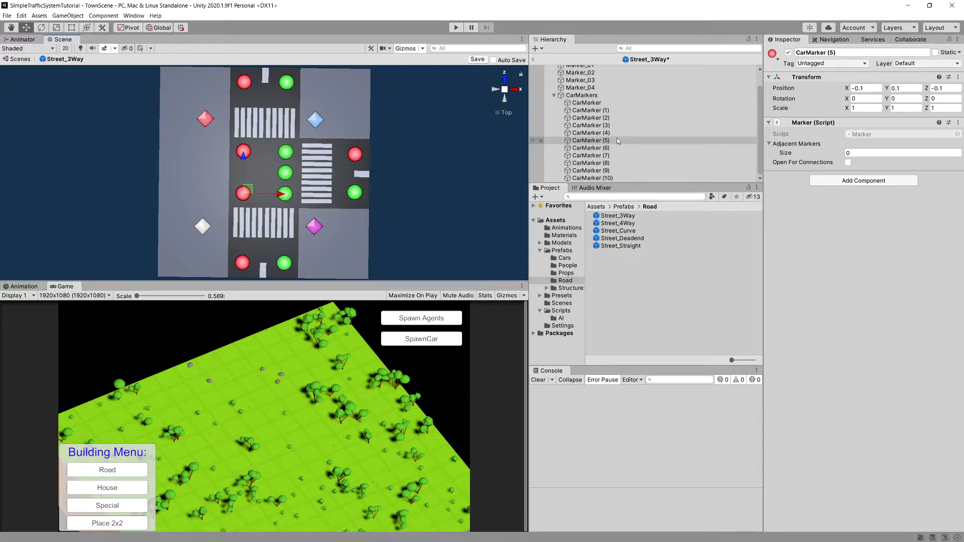
{"action": "left_click", "coordinate": [593, 118]}
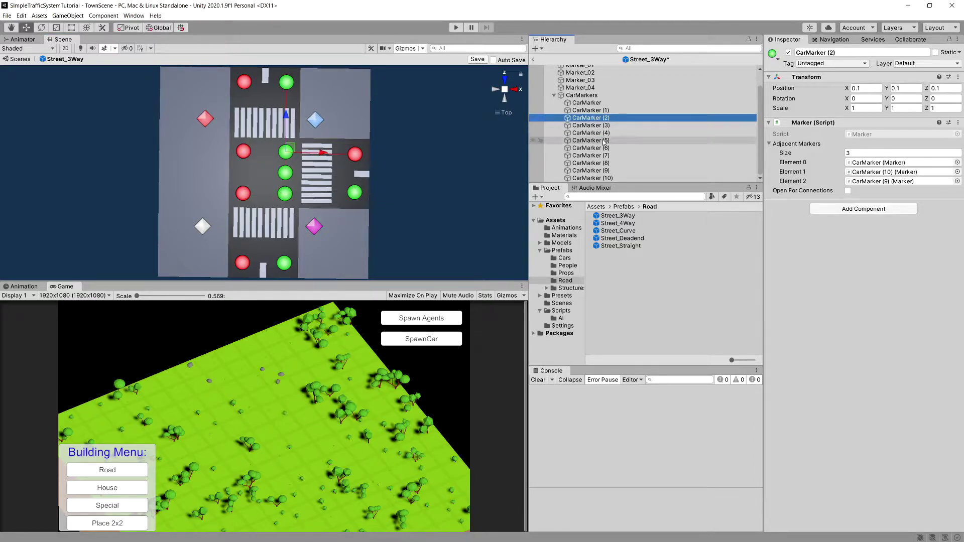
{"action": "left_click_drag", "start_coordinate": [593, 141], "coordinate": [793, 145]}
{"action": "left_click", "coordinate": [592, 141]}
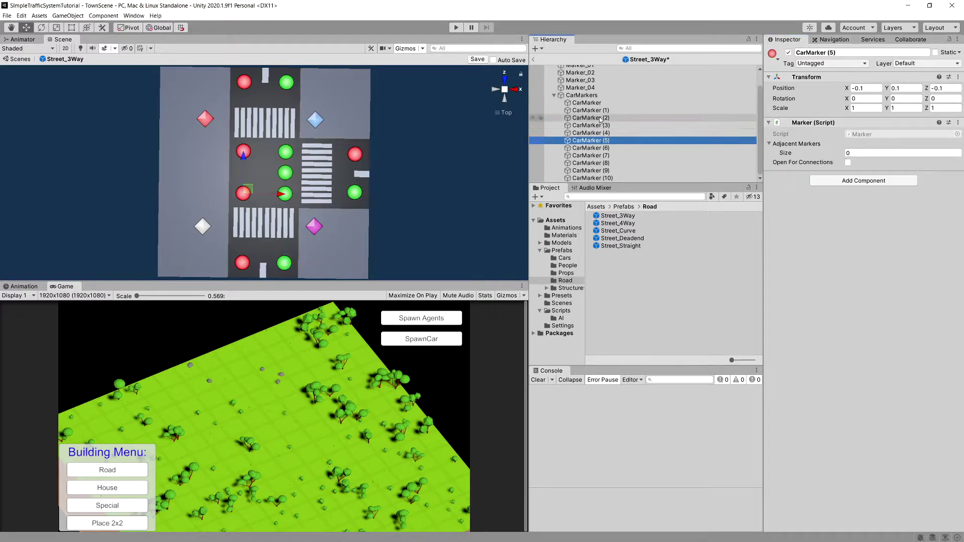
{"action": "left_click_drag", "start_coordinate": [598, 119], "coordinate": [785, 145]}
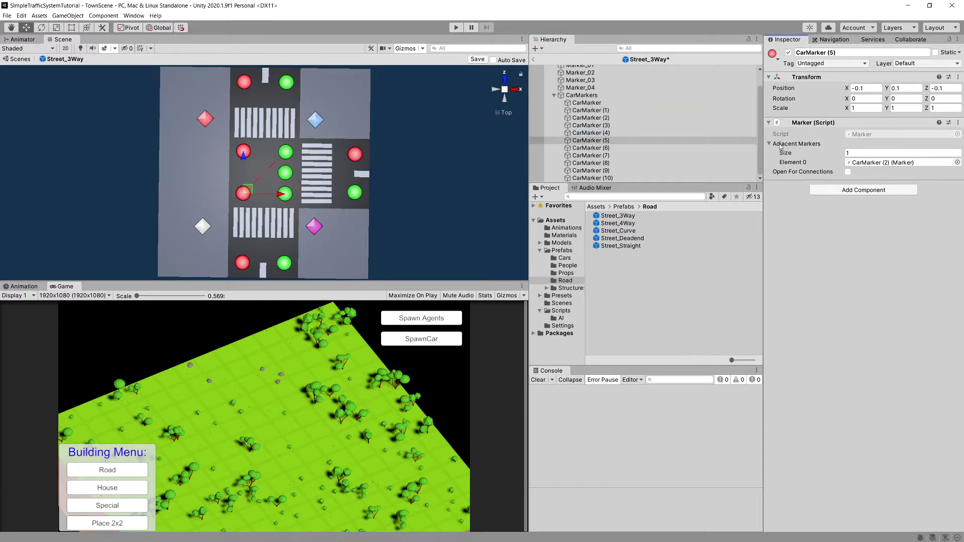
{"action": "left_click", "coordinate": [625, 119]}
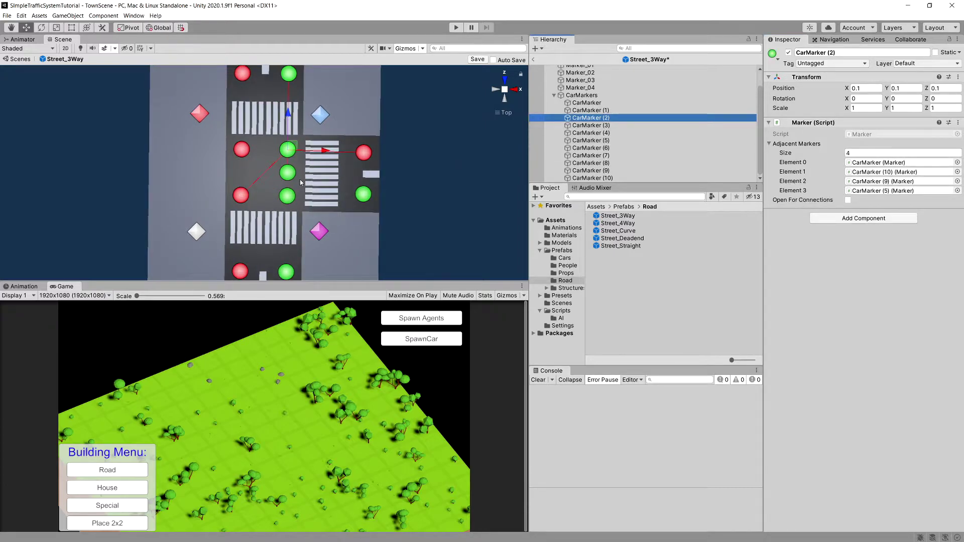
{"action": "middle_click_drag", "start_coordinate": [326, 189], "coordinate": [336, 217]}
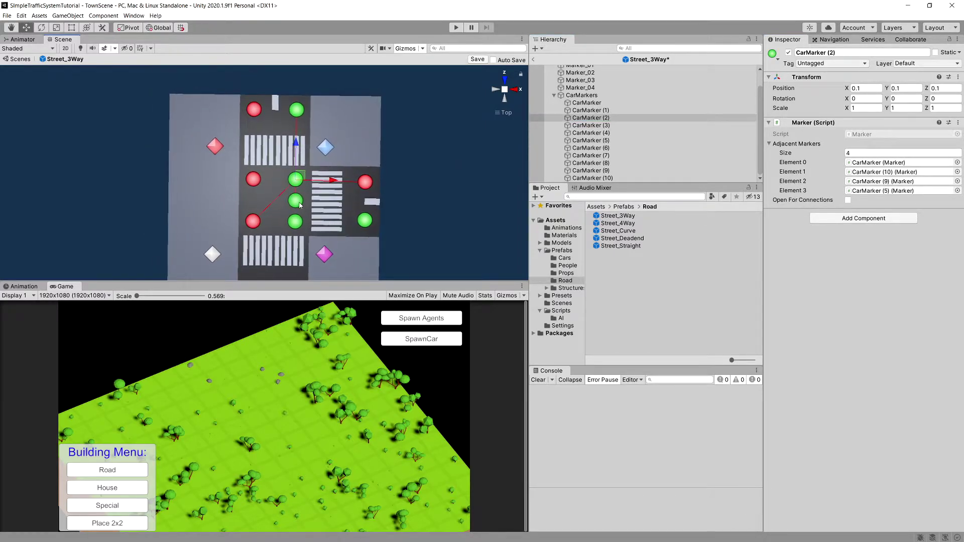
- Add CarMarker (3) to CarMarker (1)'s Adjacent Markers list, and CarMarker (1) to CarMarker (3)'s
{"action": "left_click", "coordinate": [585, 102]}
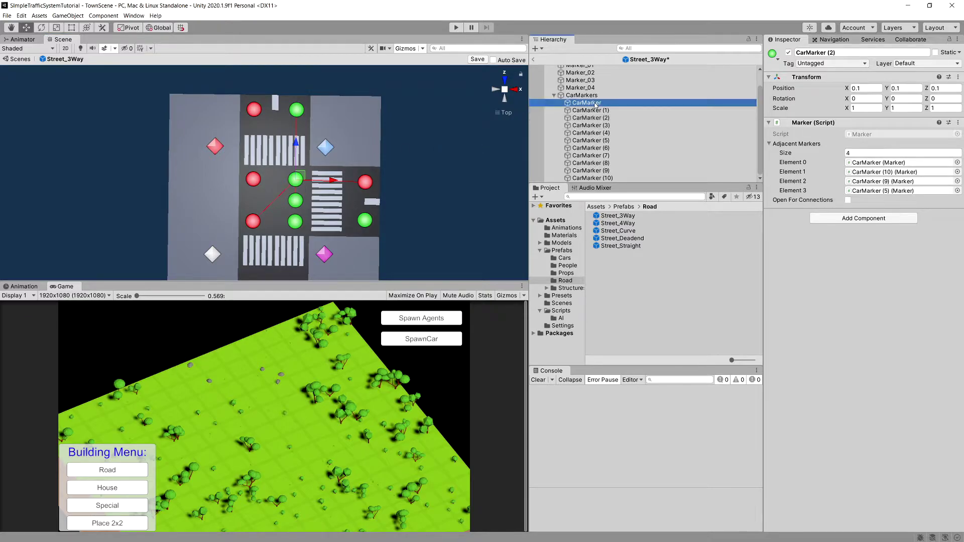
{"action": "left_click", "coordinate": [592, 110]}
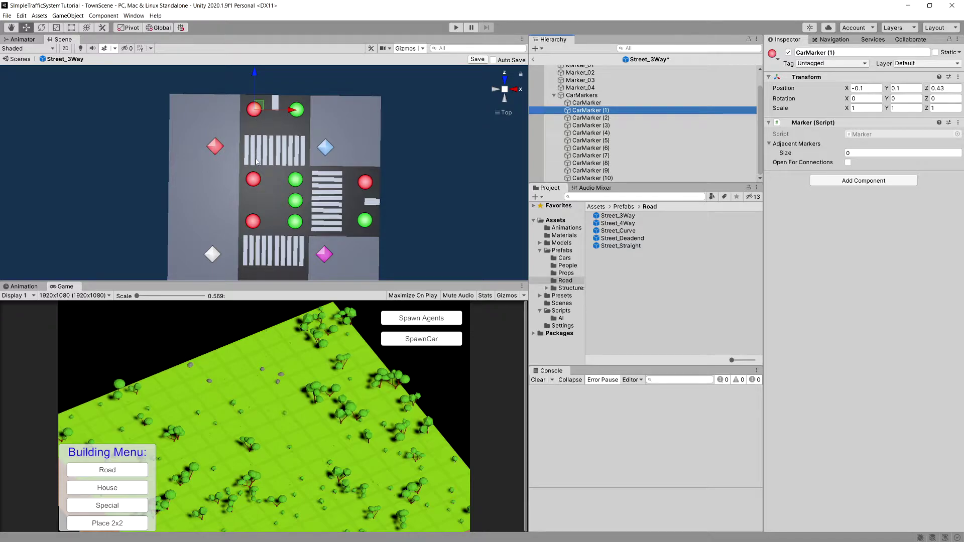
{"action": "left_click", "coordinate": [255, 179]}
{"action": "left_click", "coordinate": [643, 111]}
{"action": "left_click_drag", "start_coordinate": [643, 125], "coordinate": [799, 151]}
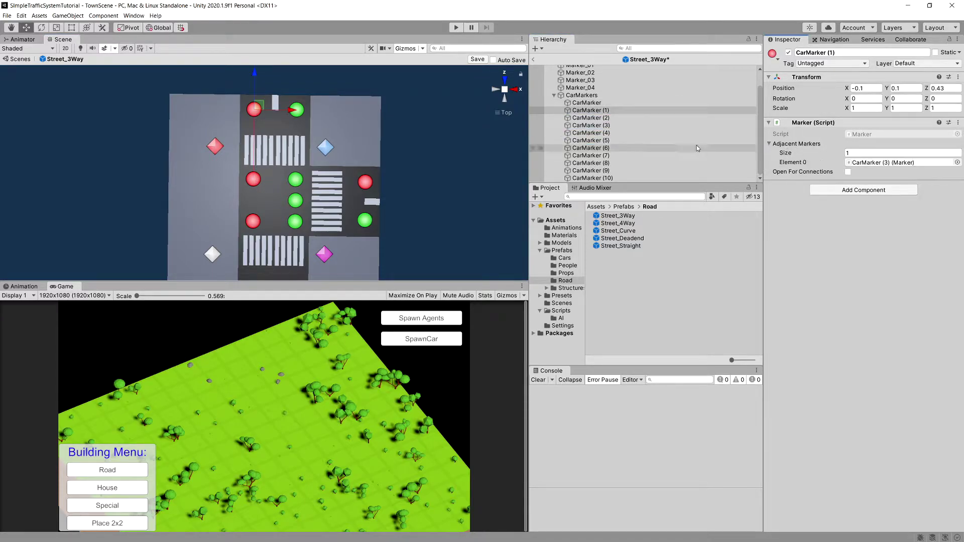
{"action": "left_click", "coordinate": [588, 125]}
{"action": "left_click_drag", "start_coordinate": [587, 125], "coordinate": [805, 151]}
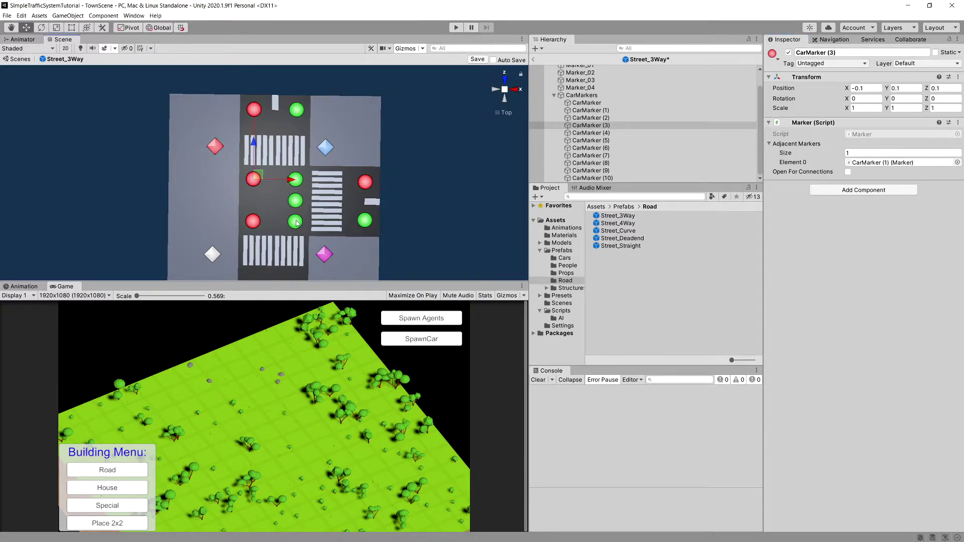
{"action": "scroll", "coordinate": [619, 151], "scroll_direction": "up", "scroll_amount": 1}
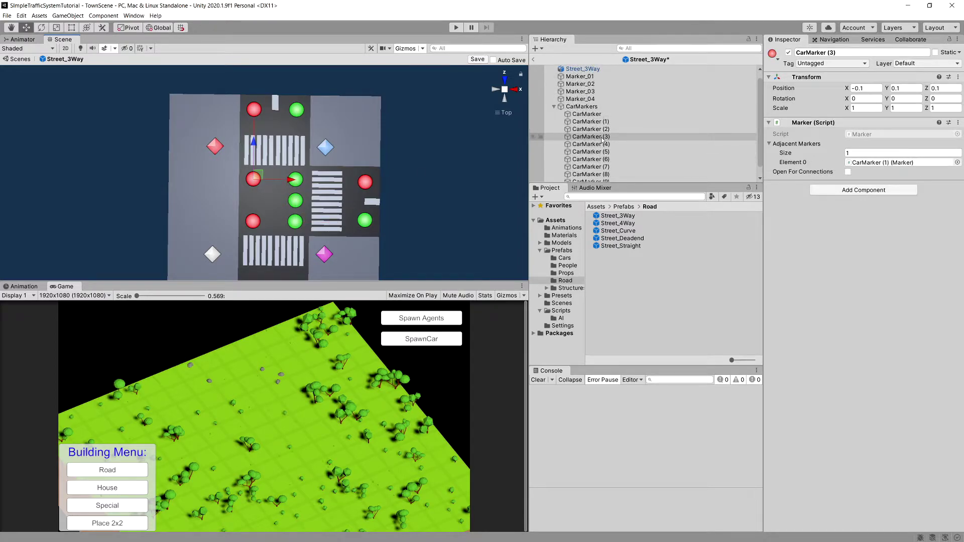
- Link CarMarker (3) and CarMarker (4) as adjacent markers of each other
{"action": "left_click_drag", "start_coordinate": [592, 145], "coordinate": [793, 144]}
{"action": "key", "text": "ctrl+z"}
{"action": "left_click_drag", "start_coordinate": [587, 137], "coordinate": [817, 146]}
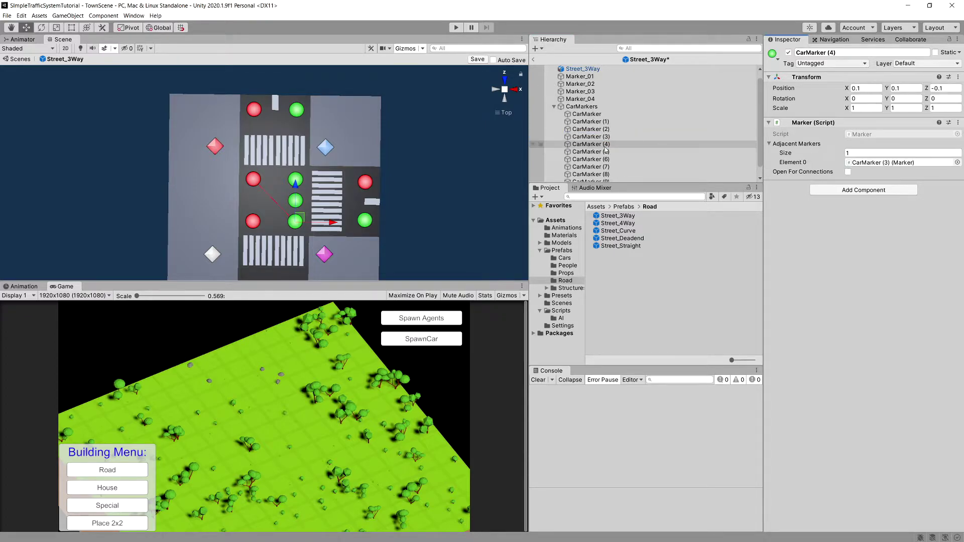
{"action": "left_click", "coordinate": [593, 137]}
{"action": "left_click_drag", "start_coordinate": [601, 146], "coordinate": [802, 150]}
- Link CarMarker (3) and CarMarker (5) as adjacent markers of each other
{"action": "left_click_drag", "start_coordinate": [352, 184], "coordinate": [324, 250], "text": "alt"}
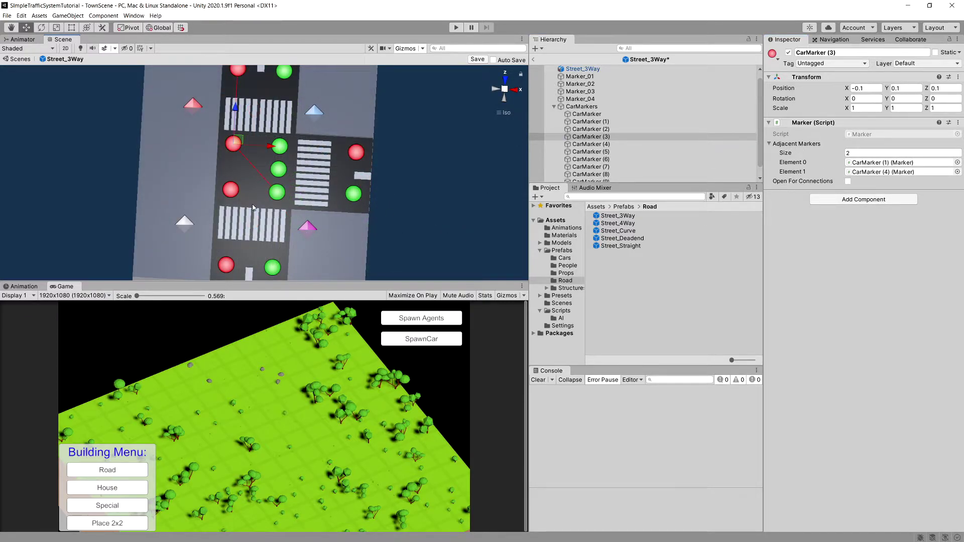
{"action": "left_click", "coordinate": [232, 191]}
{"action": "left_click", "coordinate": [233, 144]}
{"action": "left_click_drag", "start_coordinate": [606, 152], "coordinate": [805, 144]}
{"action": "left_click", "coordinate": [602, 153]}
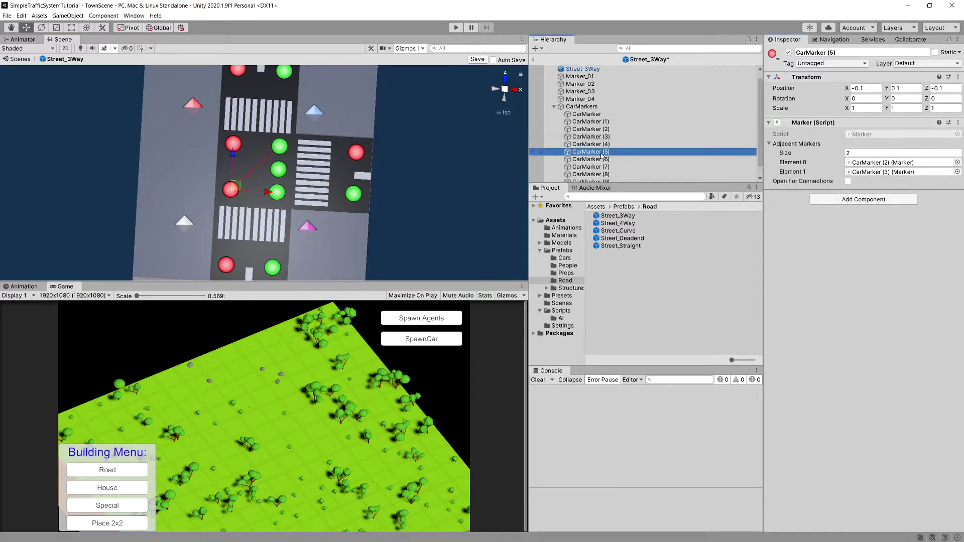
{"action": "left_click", "coordinate": [603, 138]}
{"action": "middle_click_drag", "start_coordinate": [236, 65], "coordinate": [250, 103]}
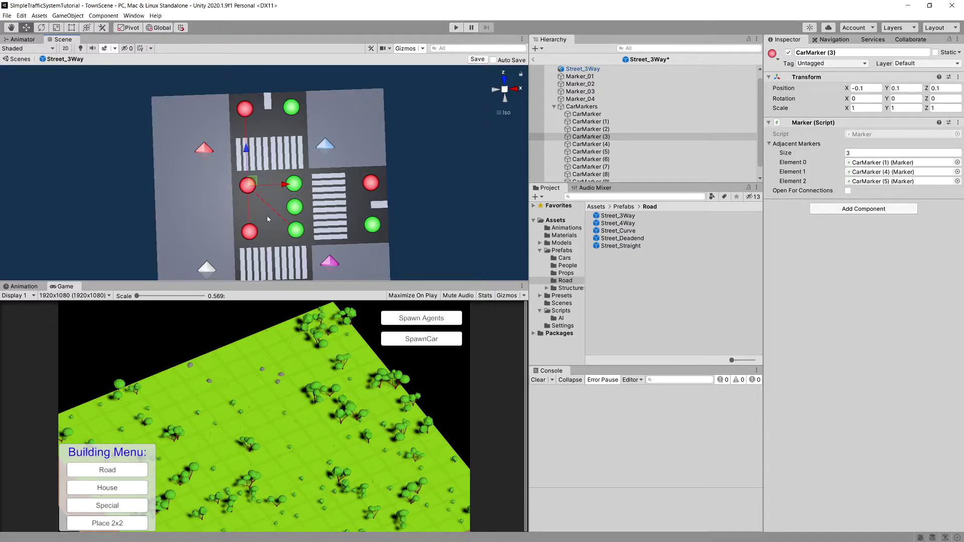
{"action": "middle_click_drag", "start_coordinate": [267, 223], "coordinate": [252, 152]}
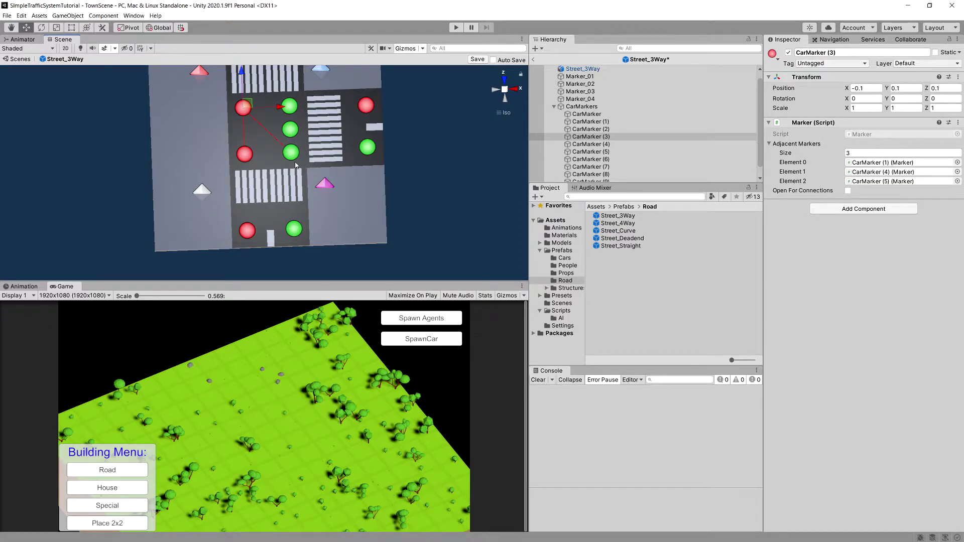
{"action": "left_click", "coordinate": [291, 130]}
- Link CarMarker (4) and CarMarker (10) as adjacent markers of each other
{"action": "mouse_move", "coordinate": [295, 152]}
{"action": "left_mouse_down", "text": "alt"}
{"action": "mouse_move", "coordinate": [338, 161]}
{"action": "mouse_move", "coordinate": [296, 111]}
{"action": "left_mouse_up", "text": "alt"}
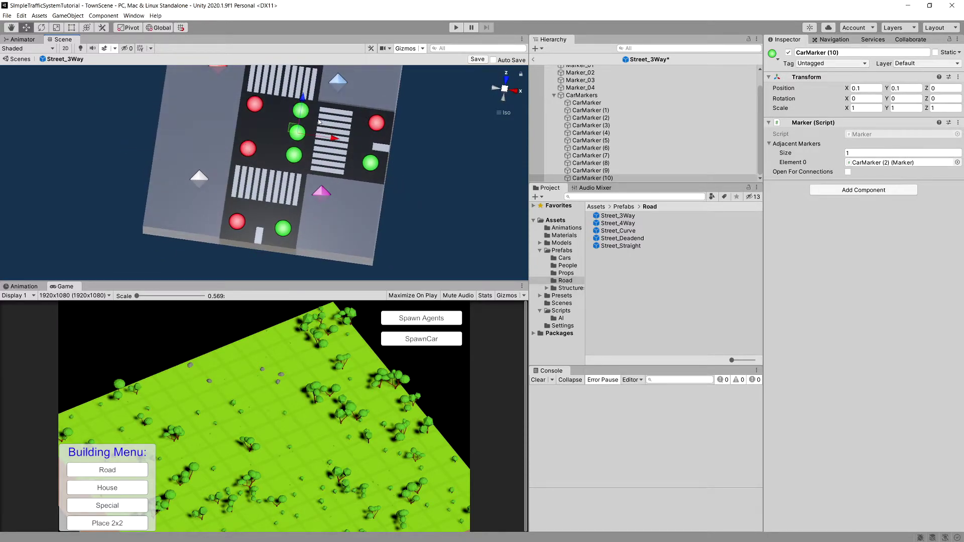
{"action": "left_click", "coordinate": [300, 157]}
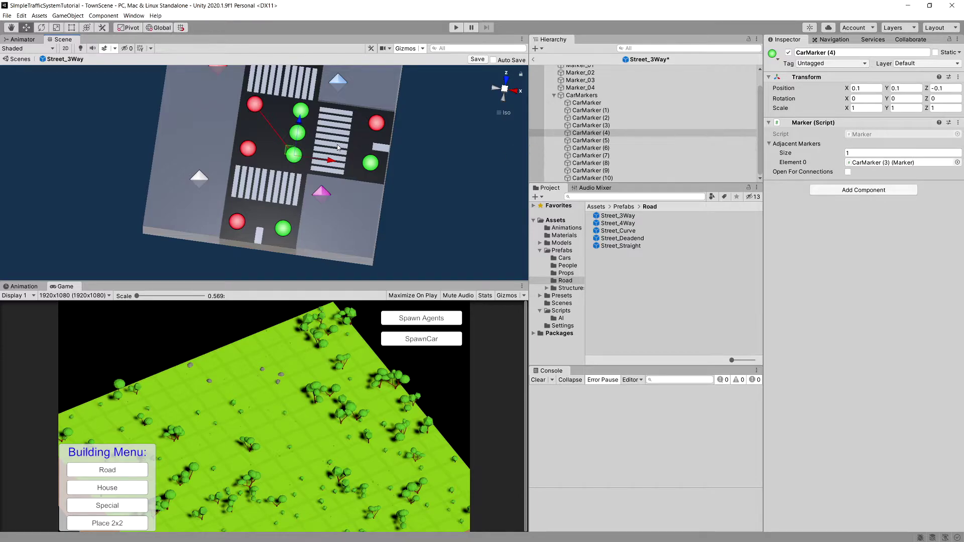
{"action": "left_click", "coordinate": [606, 178]}
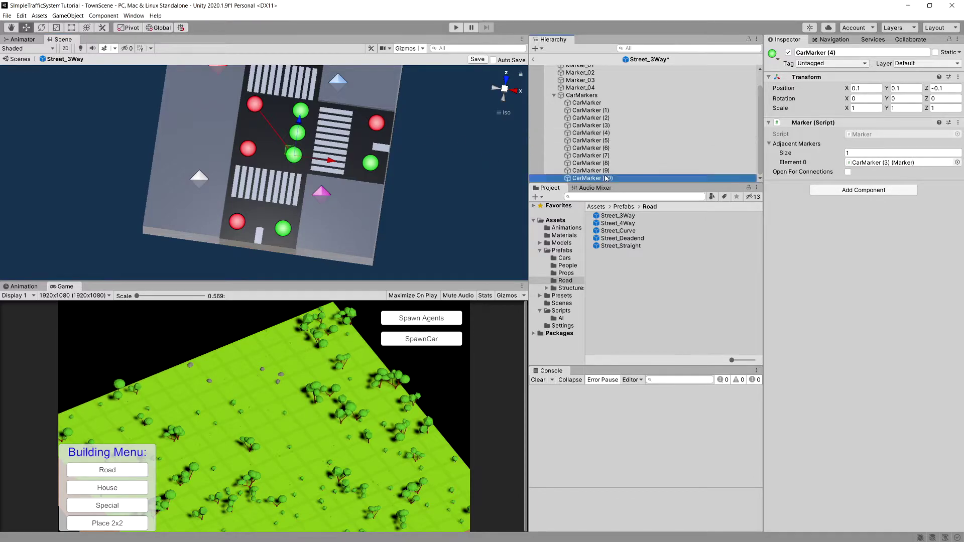
{"action": "left_click_drag", "start_coordinate": [594, 137], "coordinate": [809, 146]}
{"action": "left_click", "coordinate": [669, 132]}
{"action": "left_click_drag", "start_coordinate": [595, 178], "coordinate": [789, 153]}
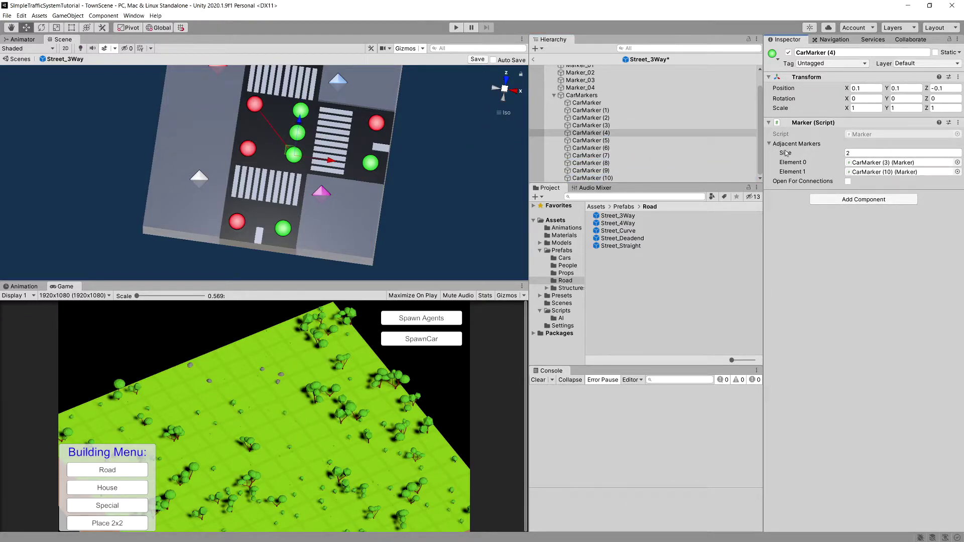
- Review the adjacent-marker links of CarMarker (10), (3), (2) and (4) from a top-down view
{"action": "left_click_drag", "start_coordinate": [301, 160], "coordinate": [547, 128], "text": "alt"}
{"action": "left_click", "coordinate": [300, 140]}
{"action": "left_click", "coordinate": [296, 132]}
{"action": "middle_click_drag", "start_coordinate": [248, 103], "coordinate": [273, 116]}
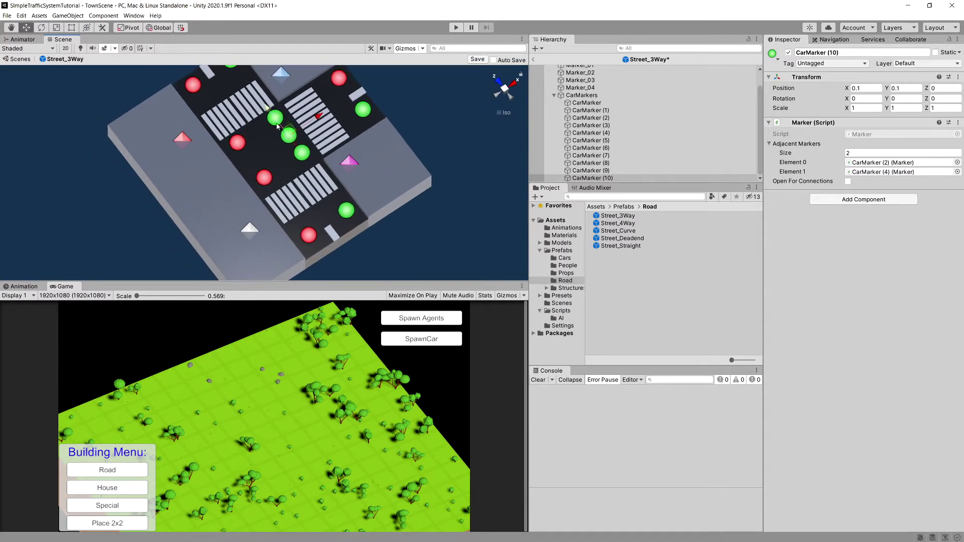
{"action": "left_click_drag", "start_coordinate": [273, 116], "coordinate": [253, 199], "text": "alt"}
{"action": "left_click", "coordinate": [186, 100]}
{"action": "left_click", "coordinate": [236, 90]}
{"action": "left_click", "coordinate": [208, 174]}
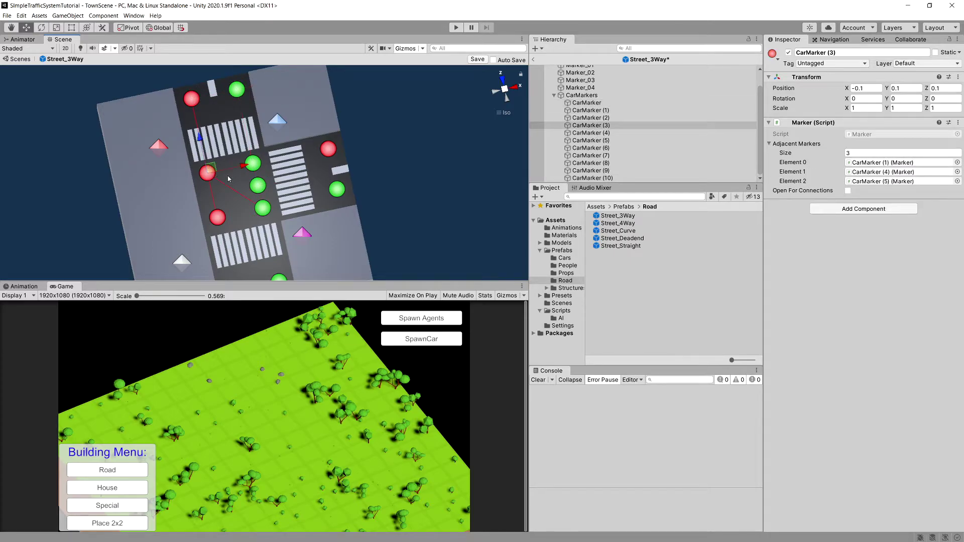
{"action": "left_click", "coordinate": [254, 164]}
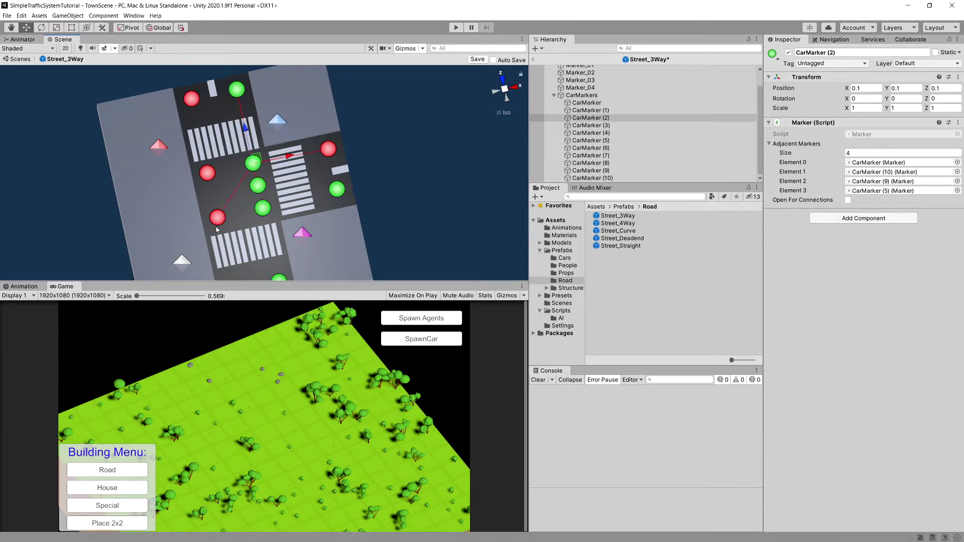
{"action": "left_click", "coordinate": [258, 187]}
{"action": "left_click", "coordinate": [263, 210]}
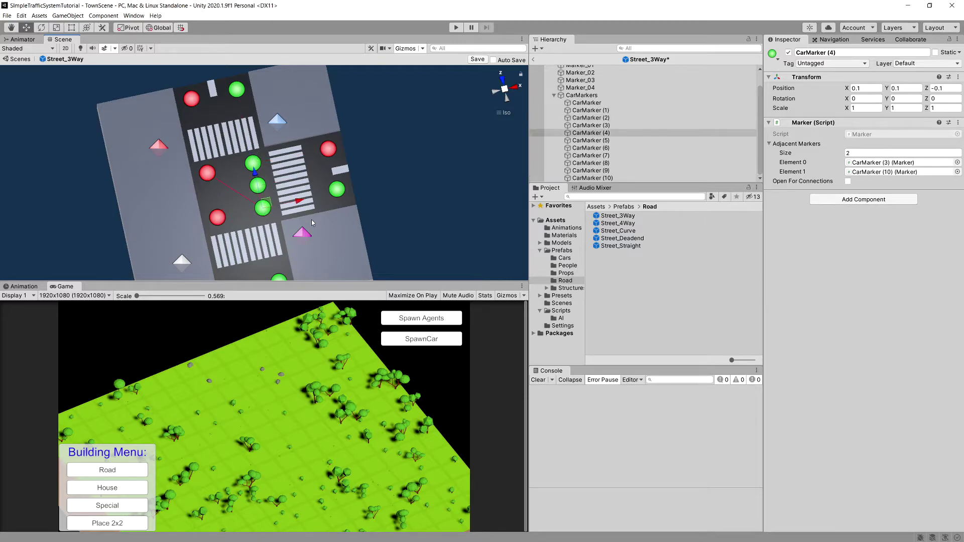
{"action": "middle_click_drag", "start_coordinate": [245, 216], "coordinate": [252, 167]}
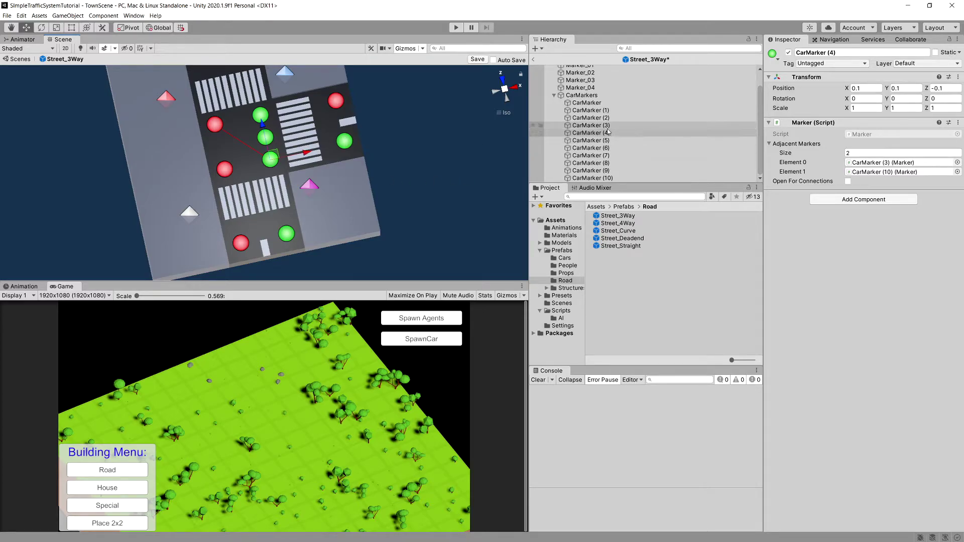
- Add CarMarker (8) to CarMarker (4)'s Adjacent Markers list
{"action": "left_click", "coordinate": [344, 142]}
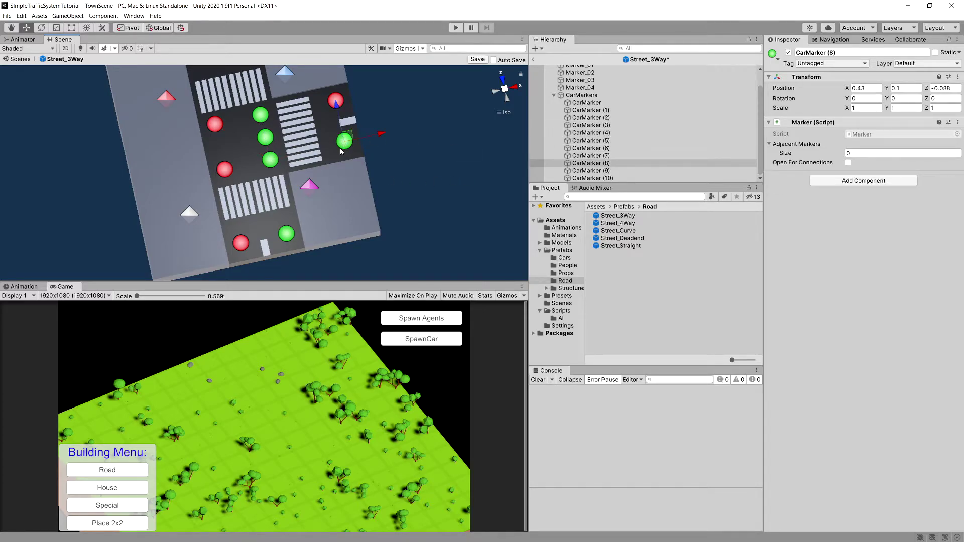
{"action": "left_click", "coordinate": [270, 160]}
{"action": "mouse_move", "coordinate": [590, 163]}
{"action": "left_mouse_down"}
{"action": "mouse_move", "coordinate": [767, 161]}
{"action": "mouse_move", "coordinate": [789, 146]}
{"action": "left_mouse_up"}
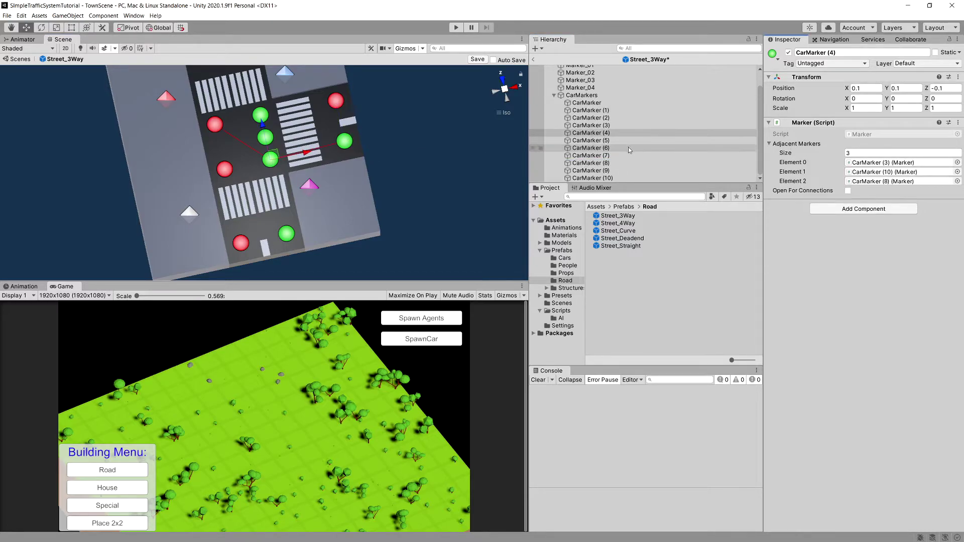
{"action": "left_click", "coordinate": [611, 164]}
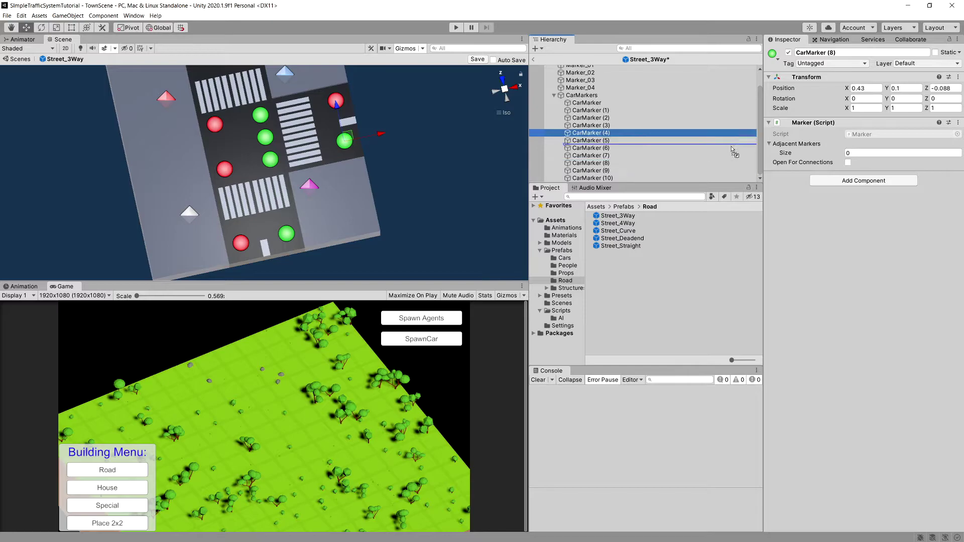
{"action": "left_click_drag", "start_coordinate": [787, 147], "coordinate": [787, 151]}
- Add CarMarker (4) to the Adjacent Markers lists of CarMarker (6) and CarMarker (8)
{"action": "left_click_drag", "start_coordinate": [453, 149], "coordinate": [307, 220], "text": "alt"}
{"action": "left_click", "coordinate": [274, 162]}
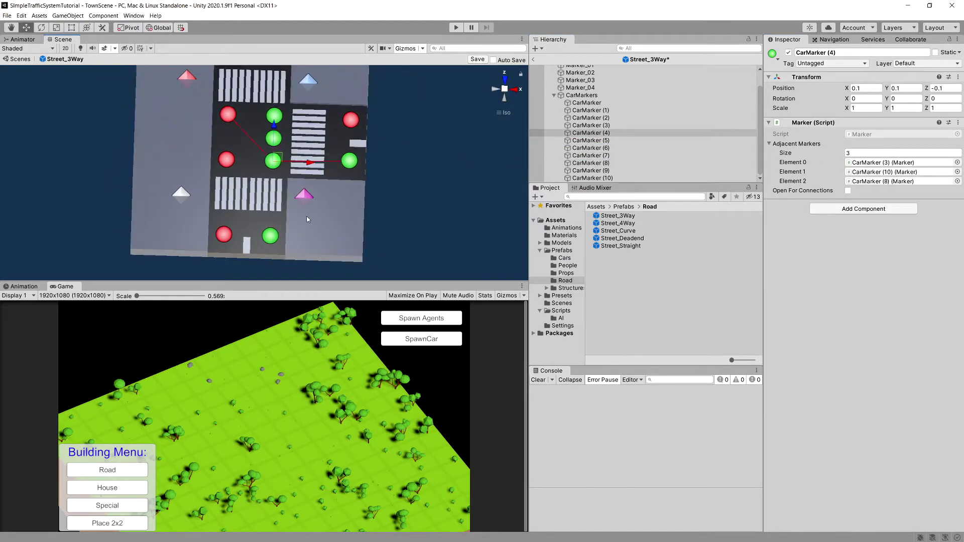
{"action": "left_click", "coordinate": [270, 237]}
{"action": "left_click_drag", "start_coordinate": [282, 180], "coordinate": [274, 220], "text": "alt"}
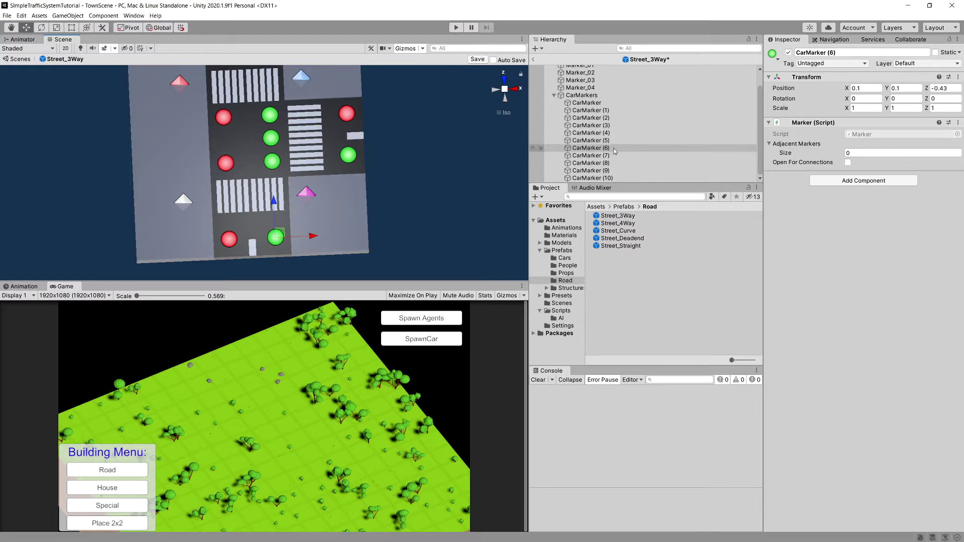
{"action": "left_click", "coordinate": [597, 133]}
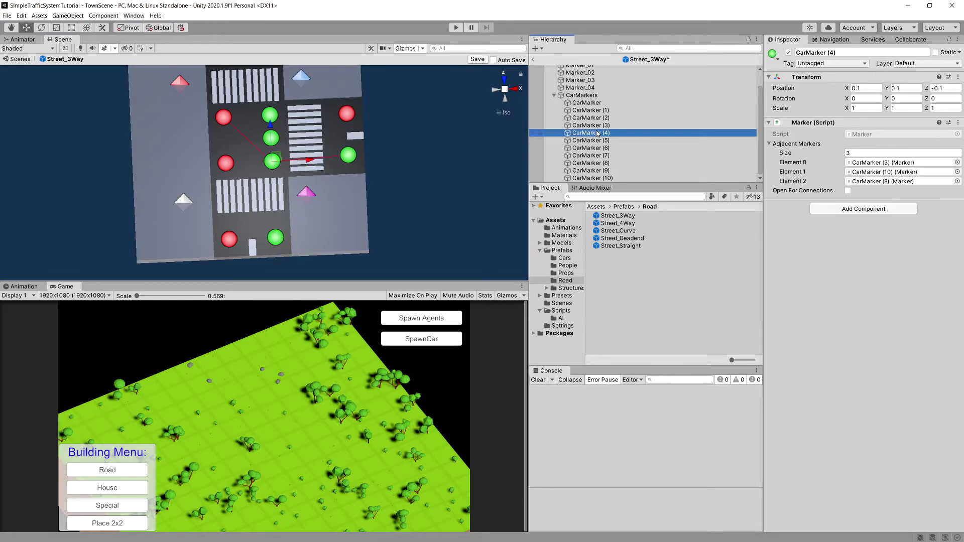
{"action": "left_click", "coordinate": [606, 146]}
{"action": "left_click_drag", "start_coordinate": [596, 133], "coordinate": [796, 143]}
{"action": "left_click", "coordinate": [587, 163]}
{"action": "left_click_drag", "start_coordinate": [586, 132], "coordinate": [800, 151]}
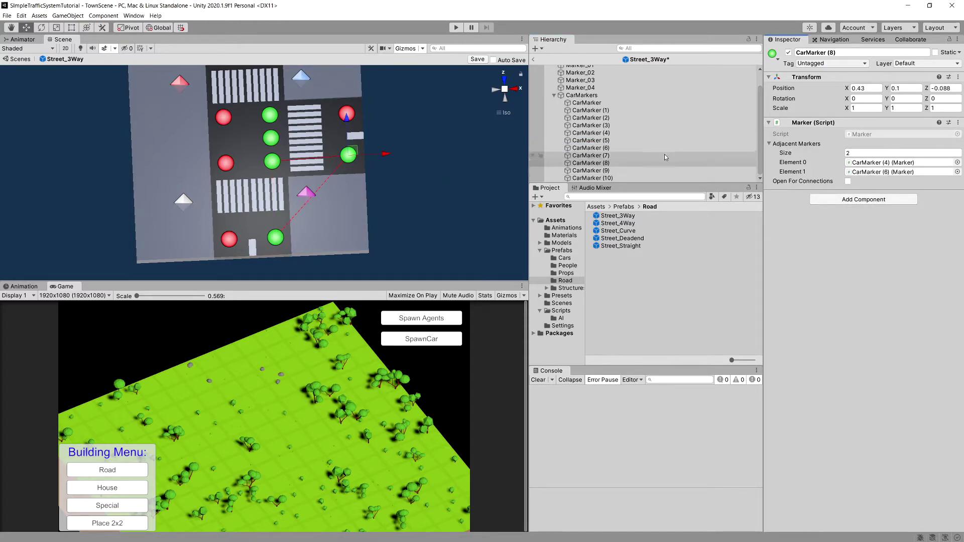
- Add CarMarker (6) to CarMarker (4)'s list, giving it links to markers 3, 10, 8 and 6
{"action": "left_click", "coordinate": [598, 133]}
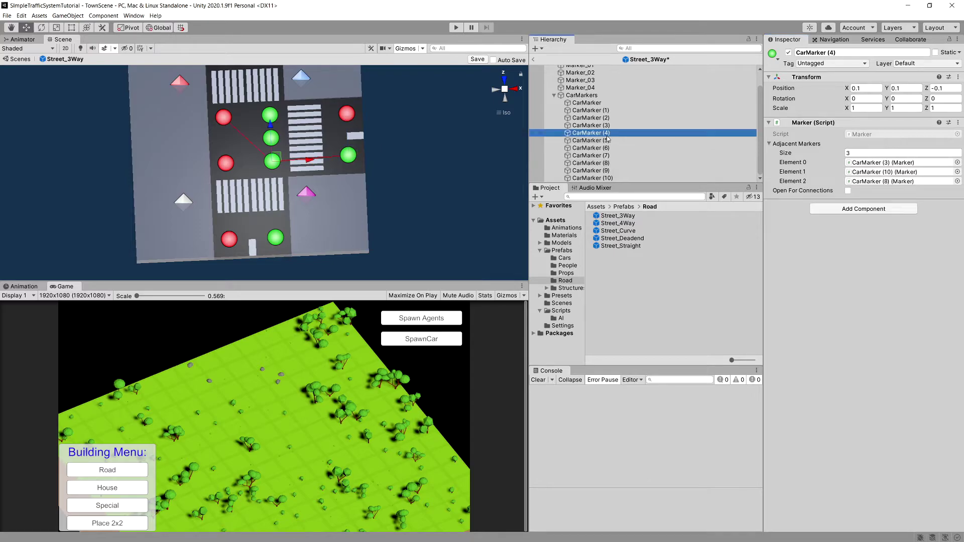
{"action": "left_click", "coordinate": [593, 163]}
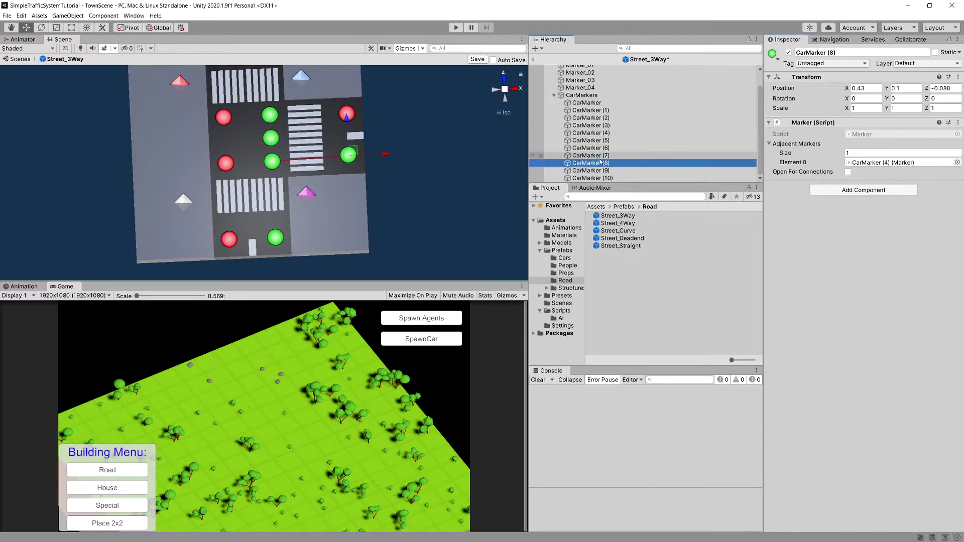
{"action": "left_click", "coordinate": [604, 148]}
{"action": "left_click", "coordinate": [598, 132]}
{"action": "left_click_drag", "start_coordinate": [598, 148], "coordinate": [793, 146]}
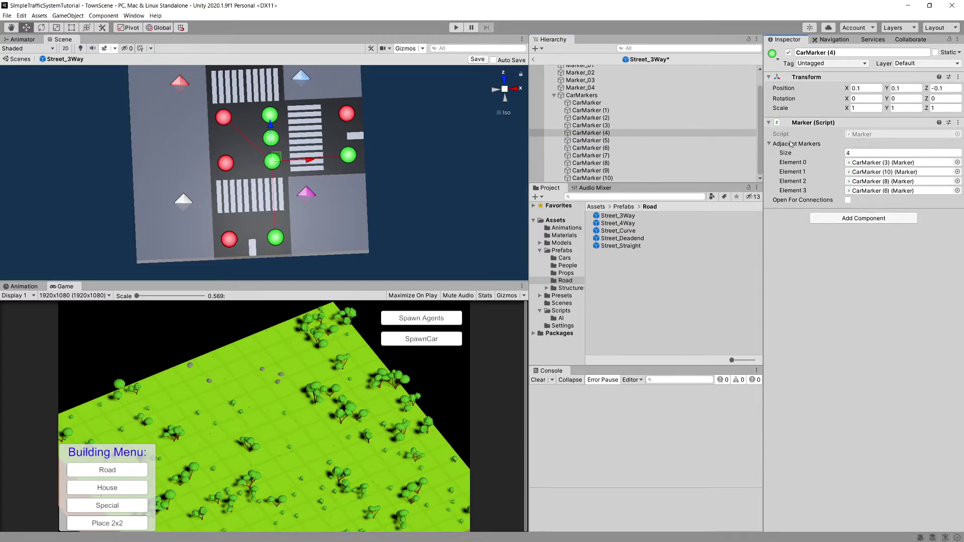
{"action": "left_click_drag", "start_coordinate": [352, 139], "coordinate": [301, 189], "text": "alt"}
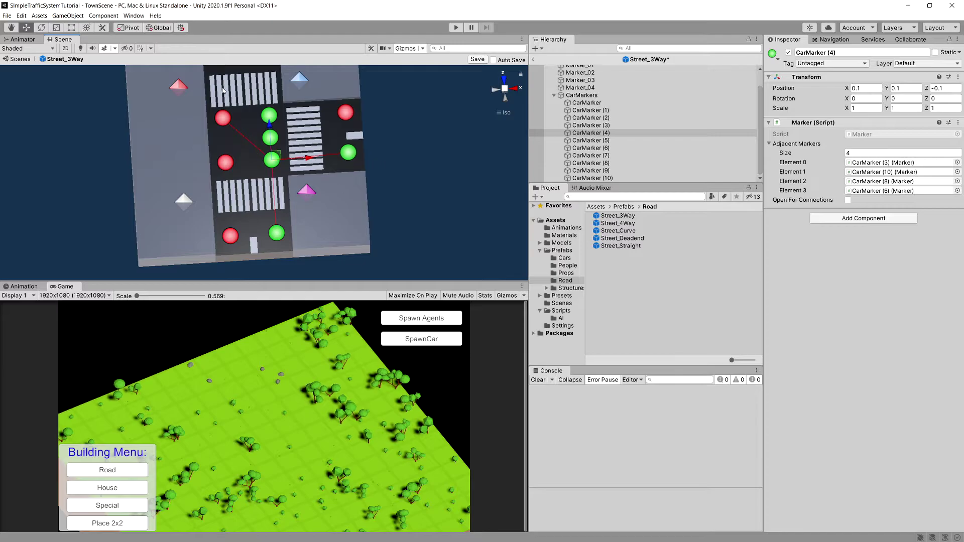
{"action": "key", "text": "Up"}
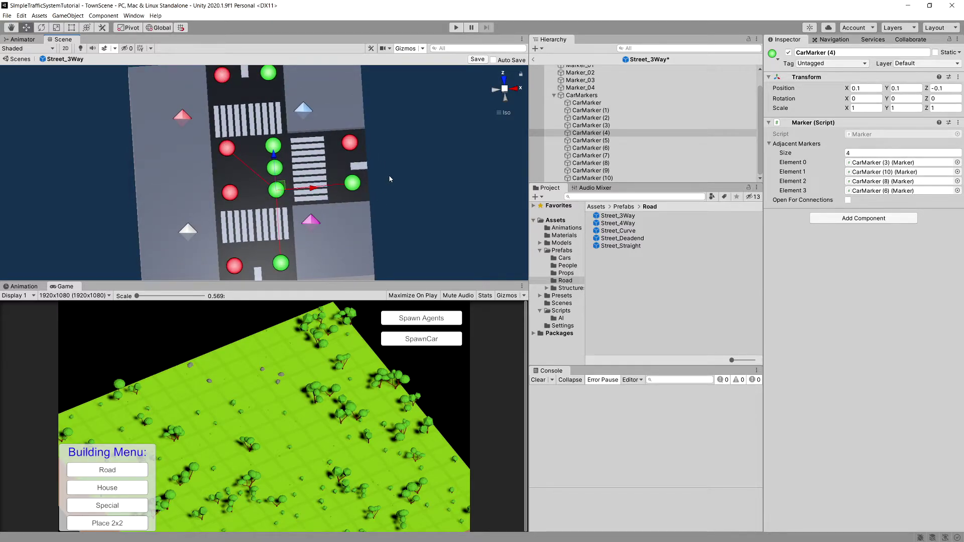
{"action": "key", "text": "Down"}
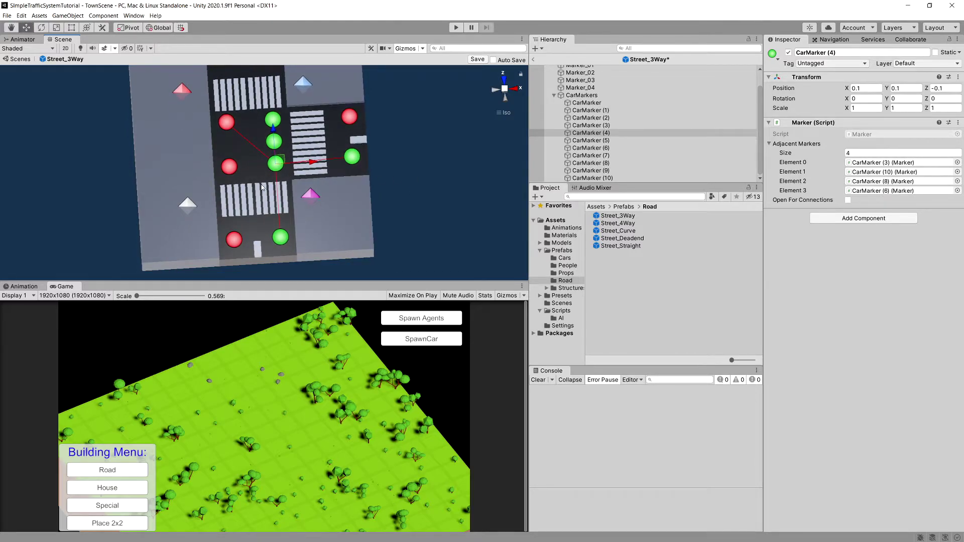
- Add CarMarker (7) to CarMarker (5)'s Adjacent Markers and CarMarker (5) to CarMarker (7)'s
{"action": "left_click", "coordinate": [236, 169]}
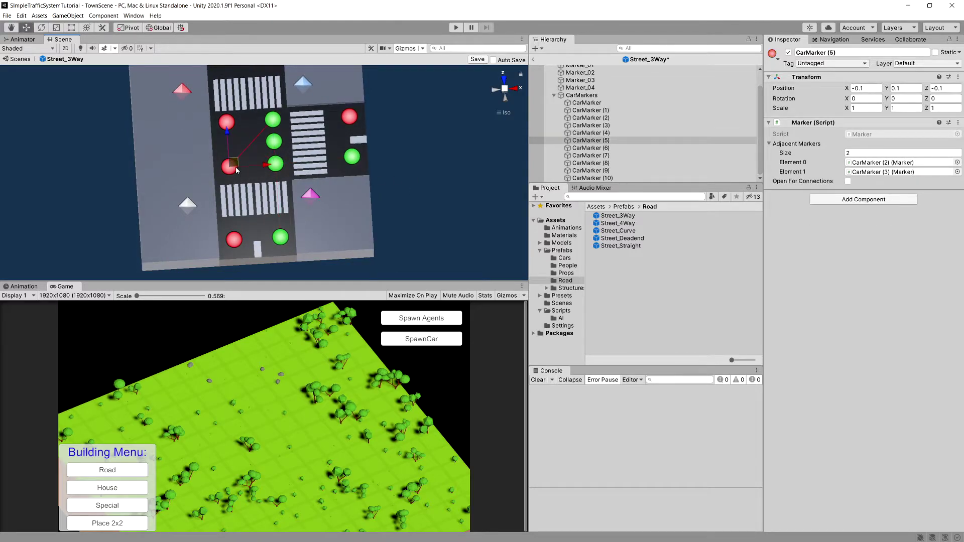
{"action": "left_click", "coordinate": [242, 240]}
{"action": "left_click", "coordinate": [234, 239]}
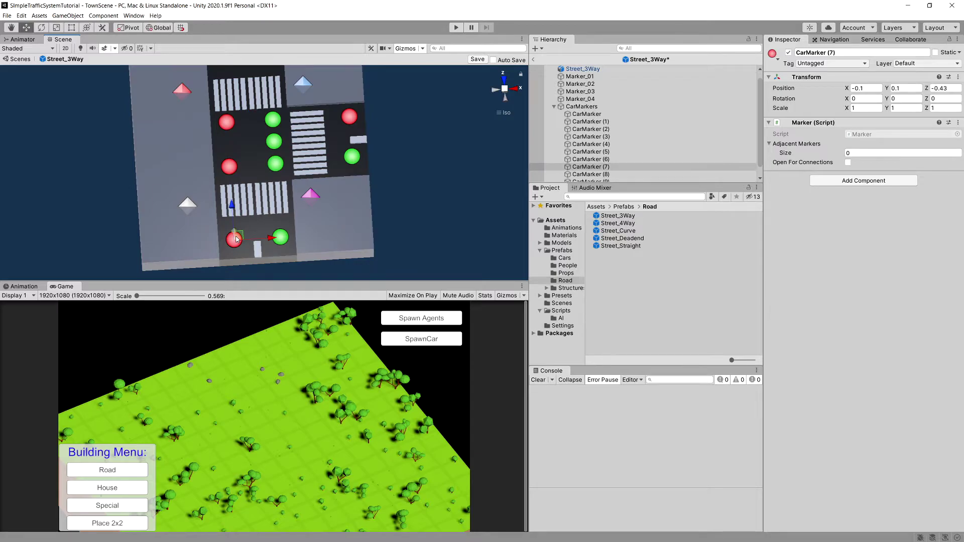
{"action": "left_click_drag", "start_coordinate": [236, 239], "coordinate": [285, 227], "text": "alt"}
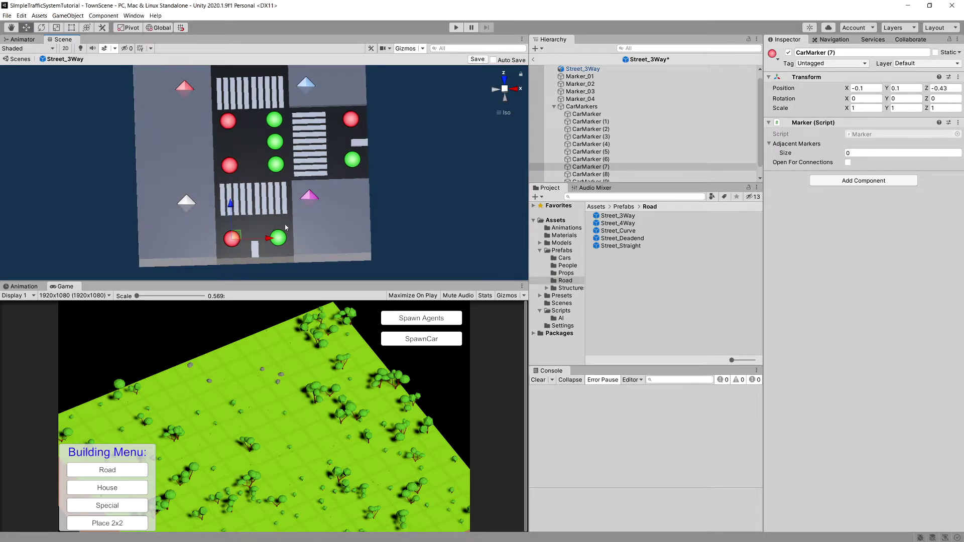
{"action": "left_click", "coordinate": [230, 166]}
{"action": "left_click_drag", "start_coordinate": [591, 167], "coordinate": [784, 146]}
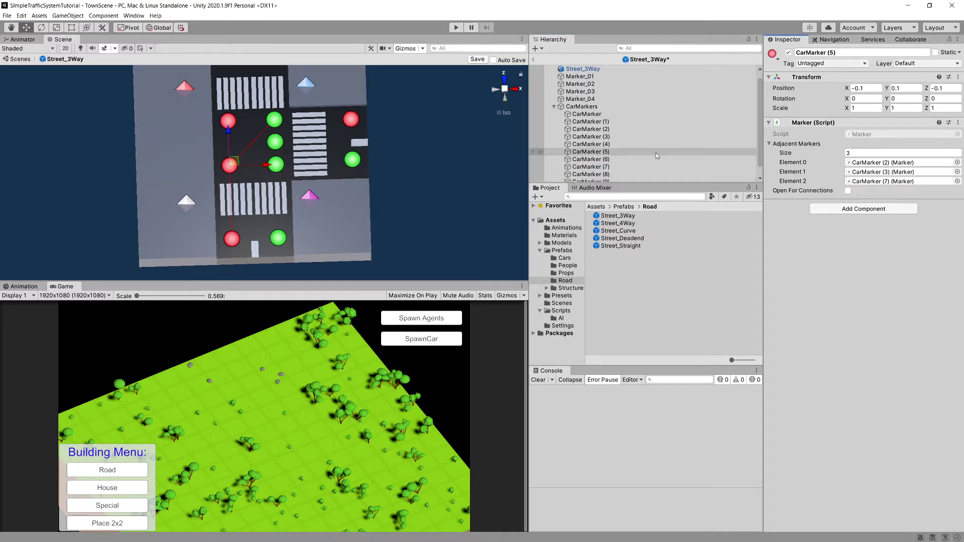
{"action": "left_click", "coordinate": [591, 167]}
{"action": "left_click_drag", "start_coordinate": [598, 155], "coordinate": [798, 145]}
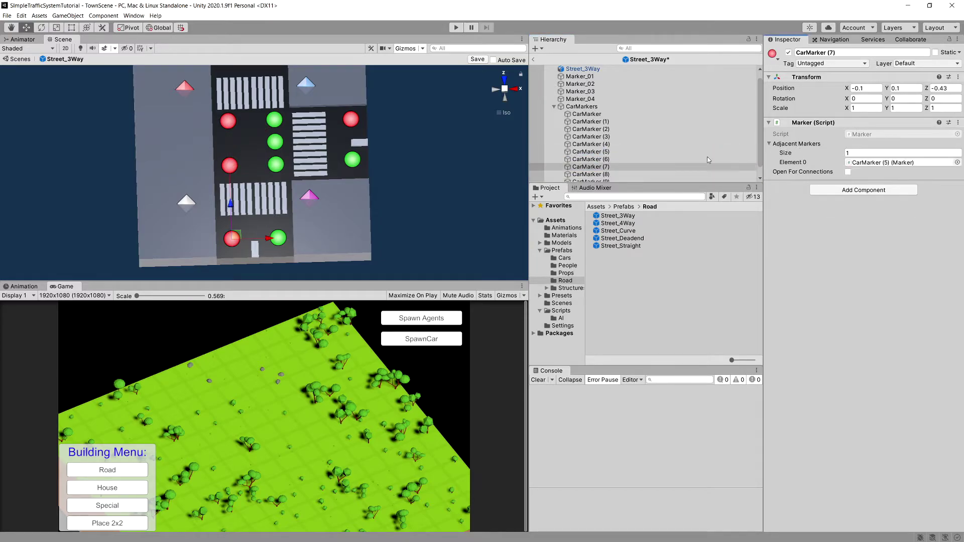
{"action": "left_click", "coordinate": [587, 114]}
{"action": "middle_click_drag", "start_coordinate": [271, 100], "coordinate": [256, 143]}
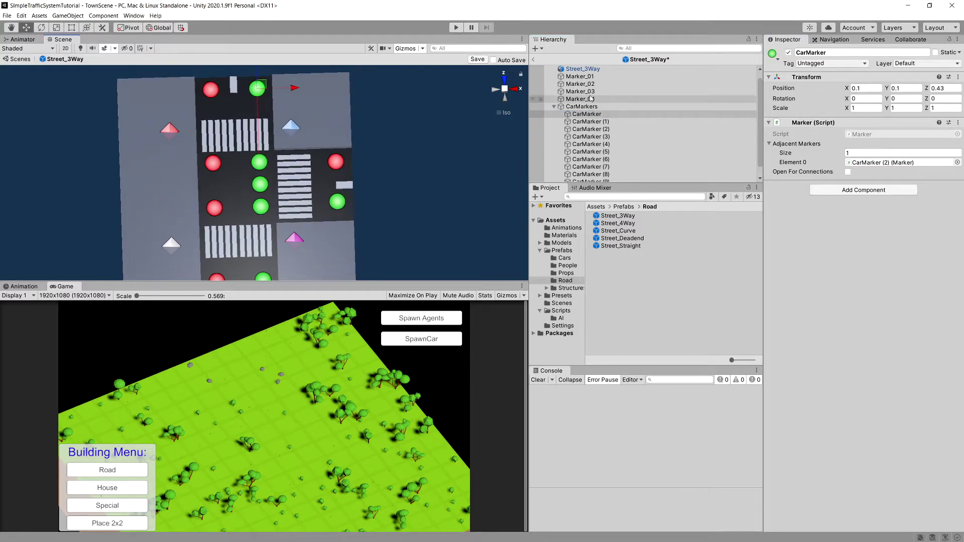
{"action": "left_click", "coordinate": [587, 122]}
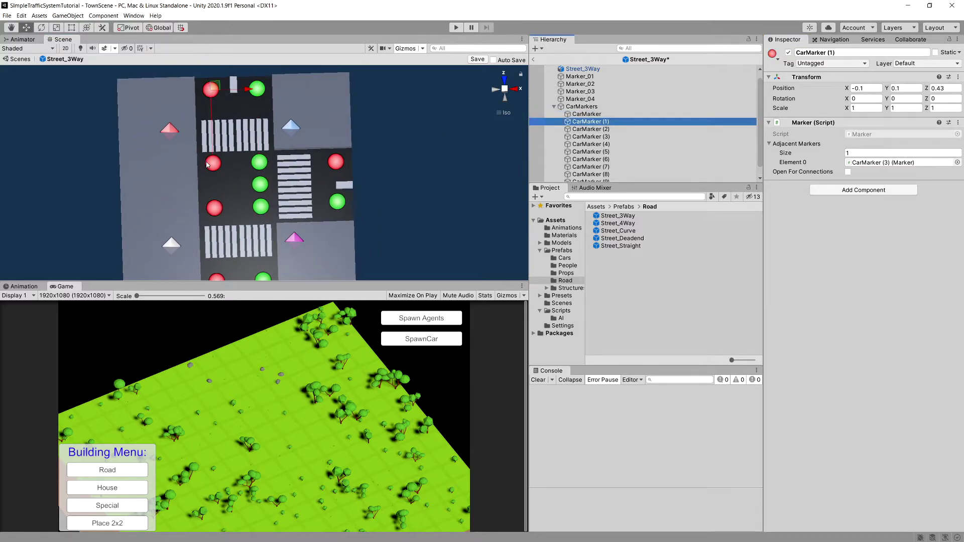
{"action": "left_click", "coordinate": [591, 129]}
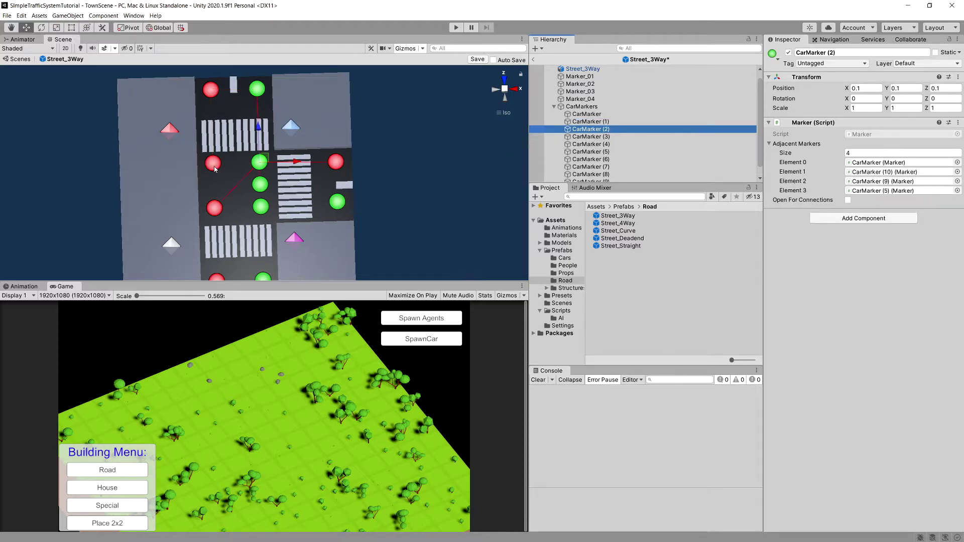
{"action": "left_click", "coordinate": [652, 137]}
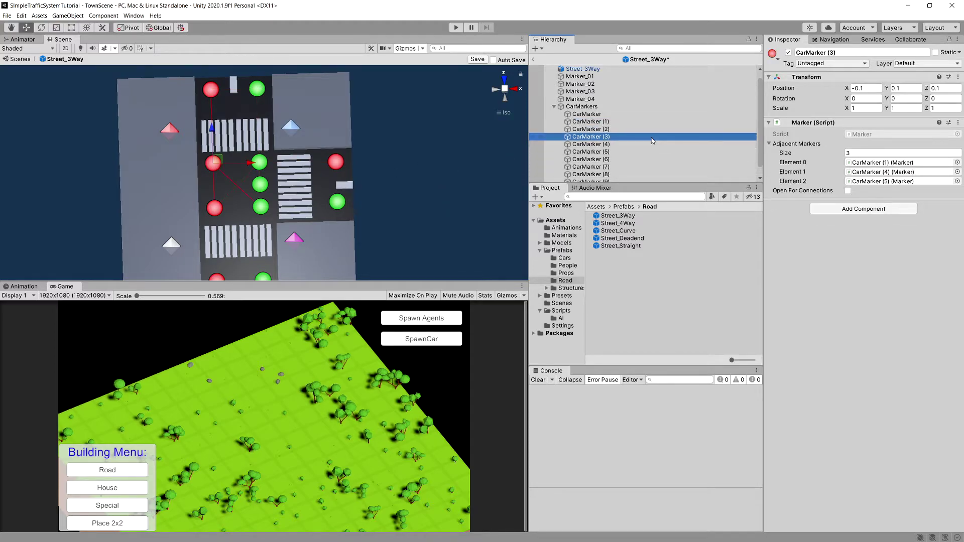
{"action": "left_click", "coordinate": [628, 145]}
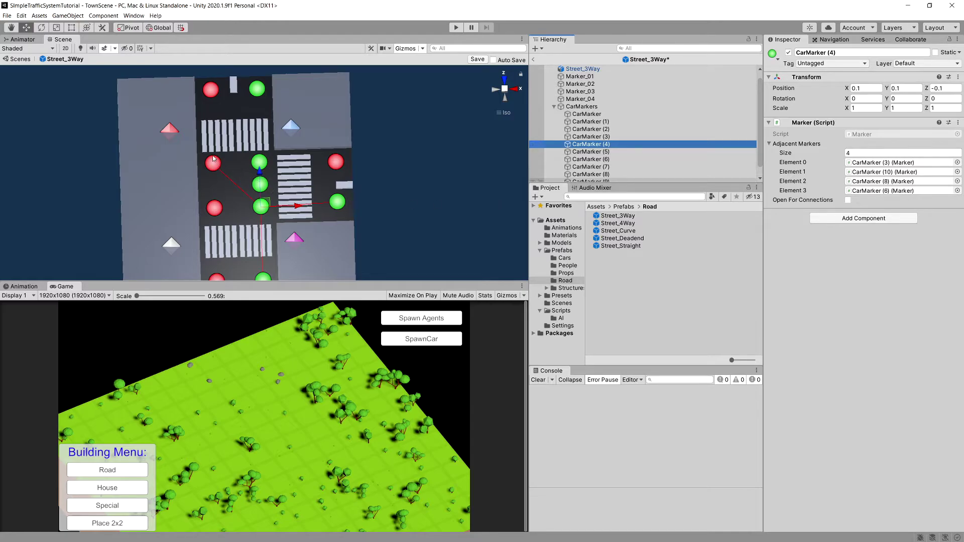
{"action": "left_click", "coordinate": [584, 153]}
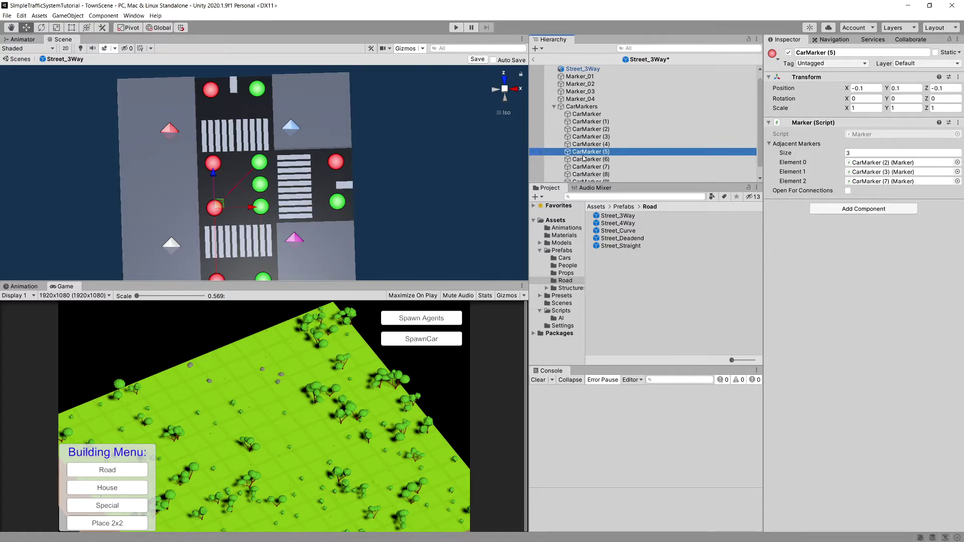
{"action": "left_click", "coordinate": [621, 137]}
{"action": "left_click", "coordinate": [627, 129]}
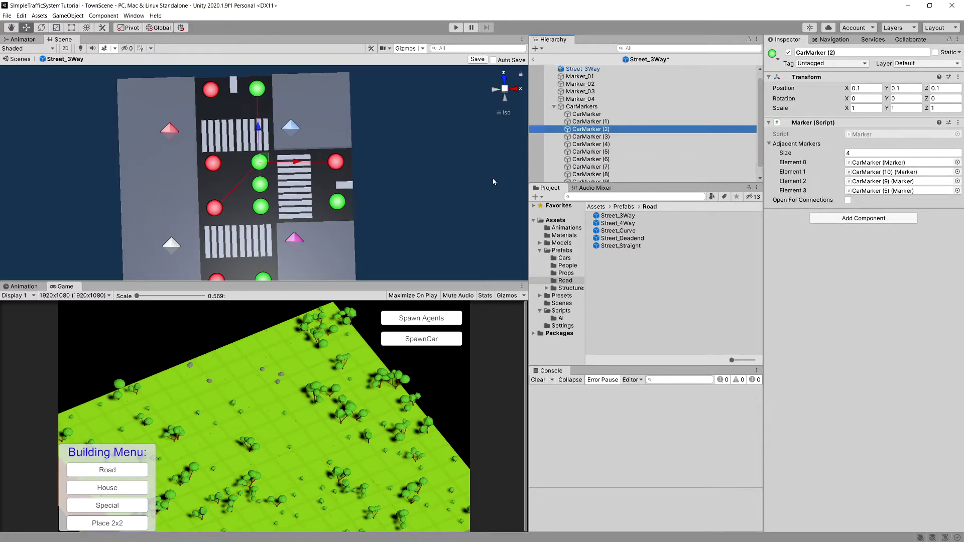
{"action": "left_click", "coordinate": [628, 159]}
{"action": "middle_click_drag", "start_coordinate": [262, 214], "coordinate": [263, 144]}
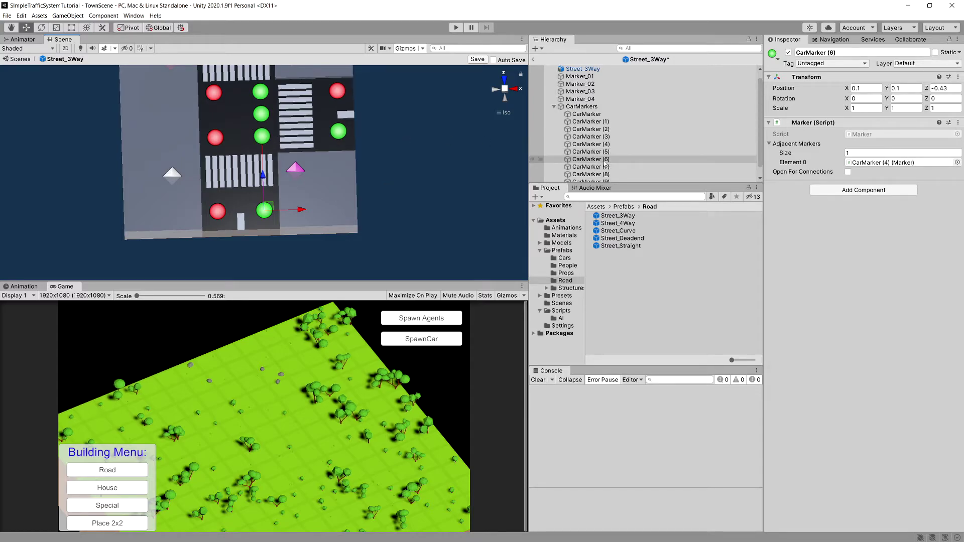
{"action": "left_click", "coordinate": [587, 167]}
{"action": "key", "text": "Down"}
{"action": "key", "text": "Down"}
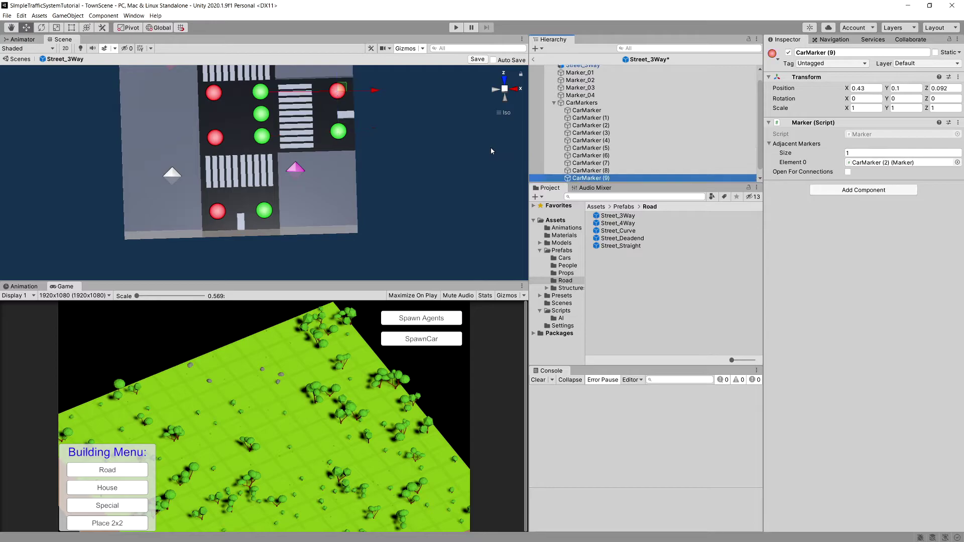
{"action": "key", "text": "Down"}
{"action": "middle_click_drag", "start_coordinate": [382, 112], "coordinate": [369, 193]}
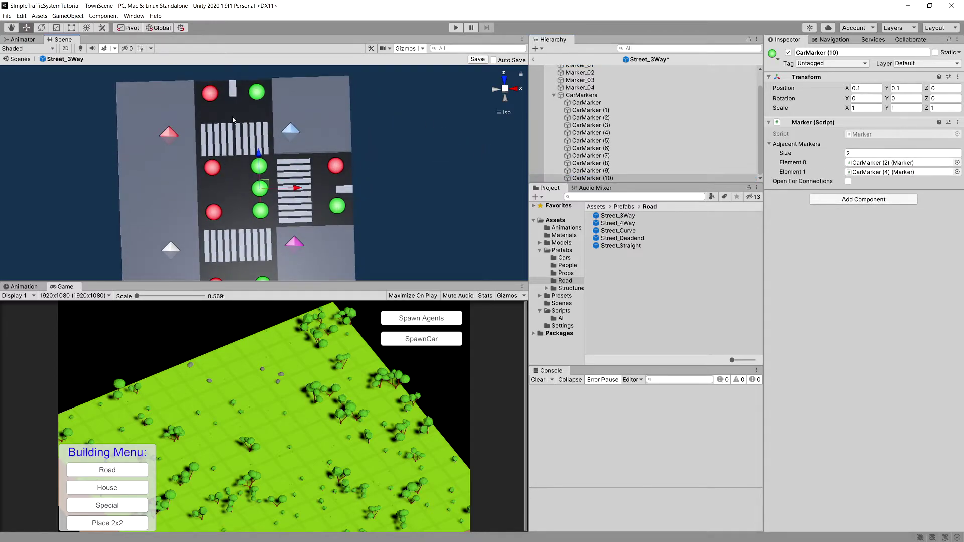
{"action": "left_click", "coordinate": [215, 95]}
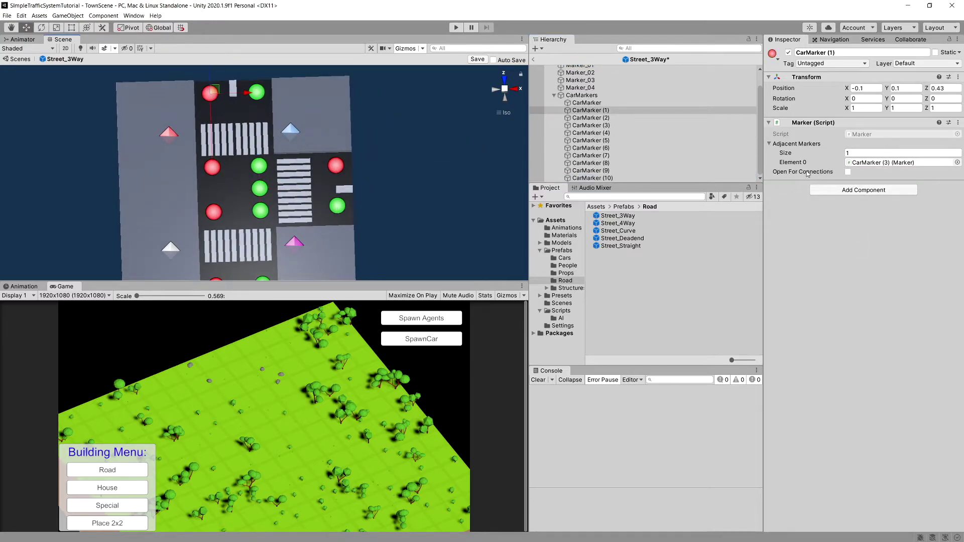
- Enable Open For Connections on CarMarker (1), the top green marker and CarMarker (9)
{"action": "left_click", "coordinate": [847, 172]}
{"action": "left_click", "coordinate": [284, 94]}
{"action": "left_click", "coordinate": [257, 92]}
{"action": "left_click", "coordinate": [847, 172]}
{"action": "middle_click_drag", "start_coordinate": [210, 74], "coordinate": [201, 81]}
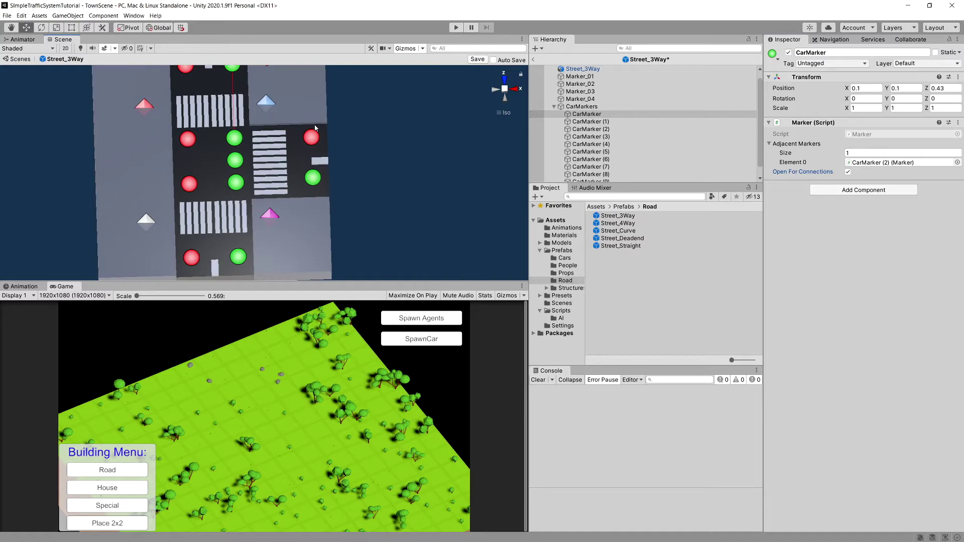
{"action": "left_click", "coordinate": [320, 174]}
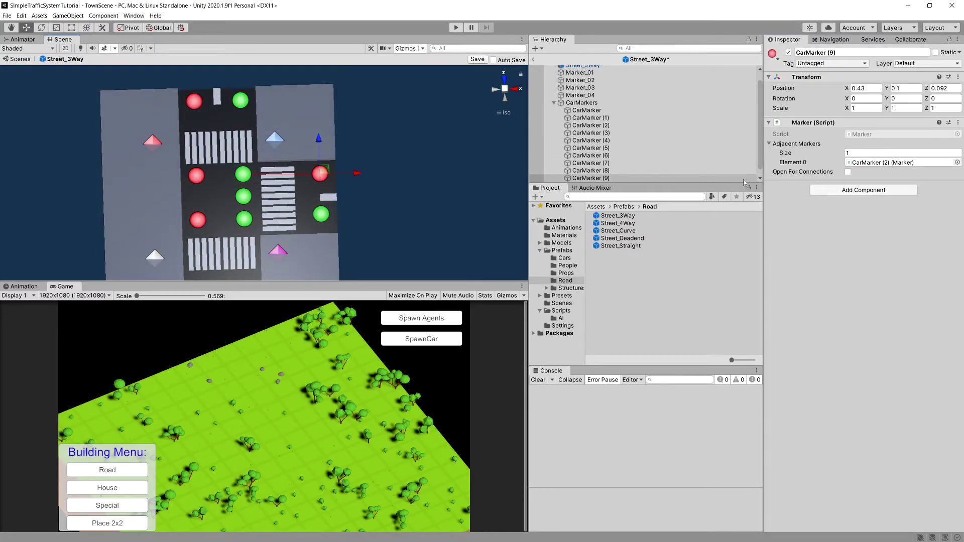
{"action": "left_click", "coordinate": [848, 173]}
- Flag CarMarker (8), (7) and (6) as Open For Connections and save the Street_3Way prefab
{"action": "left_click", "coordinate": [324, 211]}
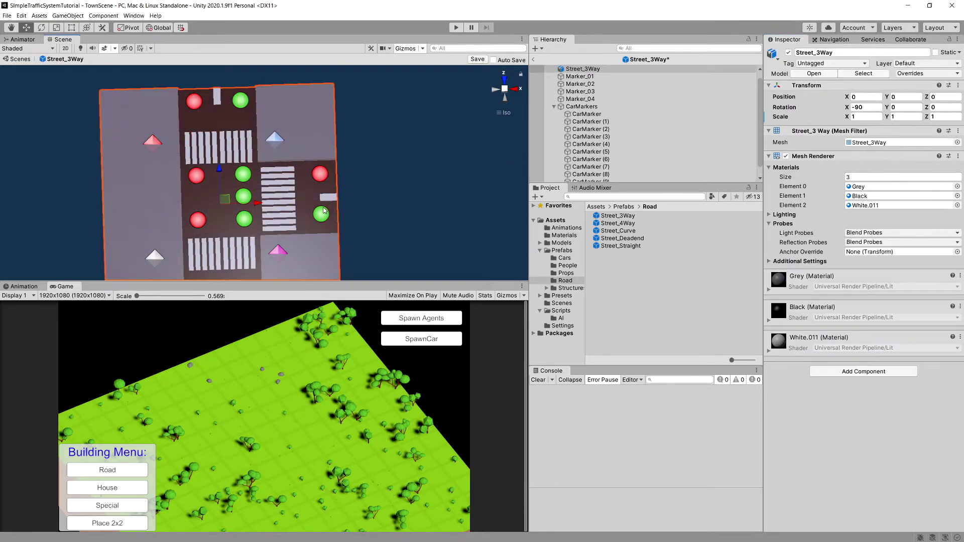
{"action": "left_click", "coordinate": [324, 215]}
{"action": "left_click", "coordinate": [848, 172]}
{"action": "middle_click_drag", "start_coordinate": [214, 229], "coordinate": [260, 161]}
{"action": "left_click", "coordinate": [249, 228]}
{"action": "left_click", "coordinate": [848, 172]}
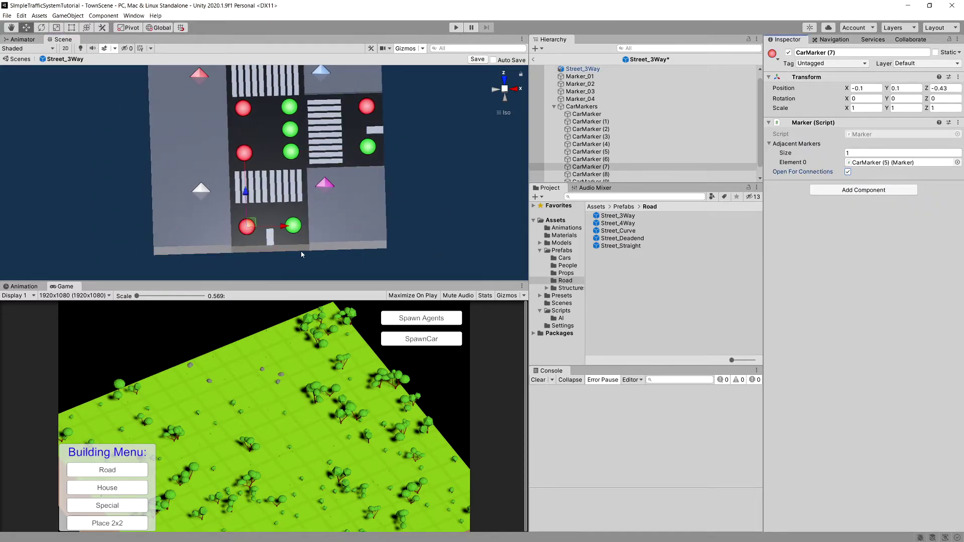
{"action": "left_click", "coordinate": [306, 257]}
{"action": "left_click", "coordinate": [295, 227]}
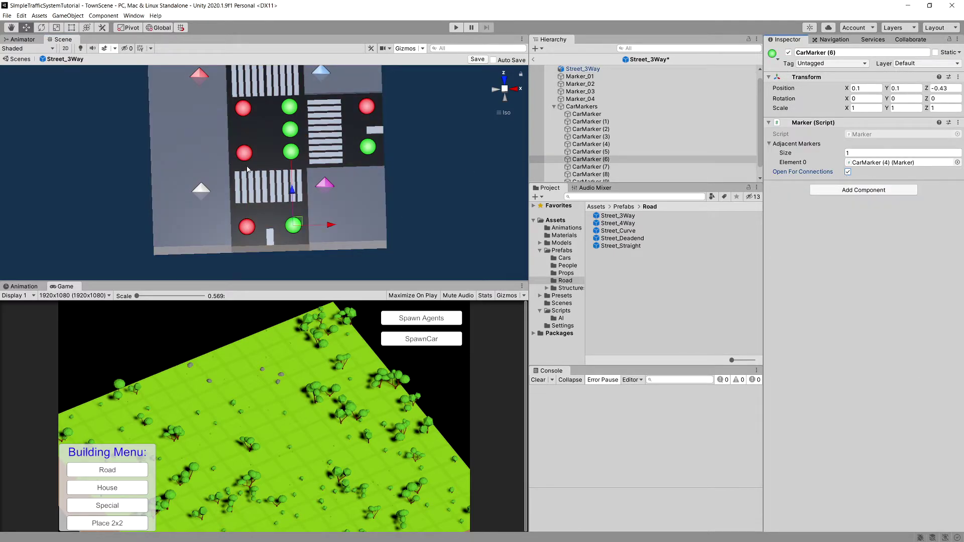
{"action": "key", "text": "ctrl+s"}
{"action": "left_click", "coordinate": [583, 107]}
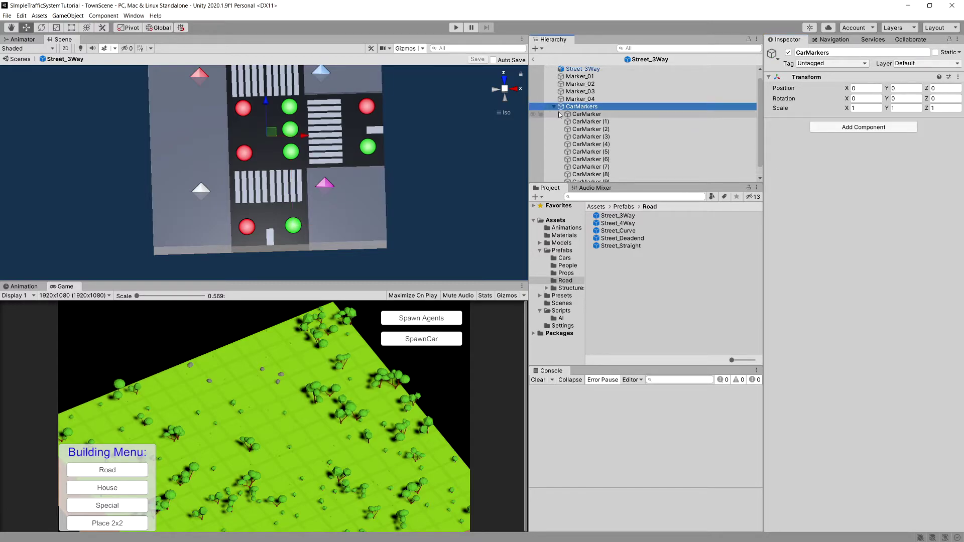
- Orbit around the Street_3Way markers, then open the Street_4Way prefab in Prefab Mode
{"action": "scroll", "coordinate": [685, 86], "scroll_direction": "up", "scroll_amount": 1}
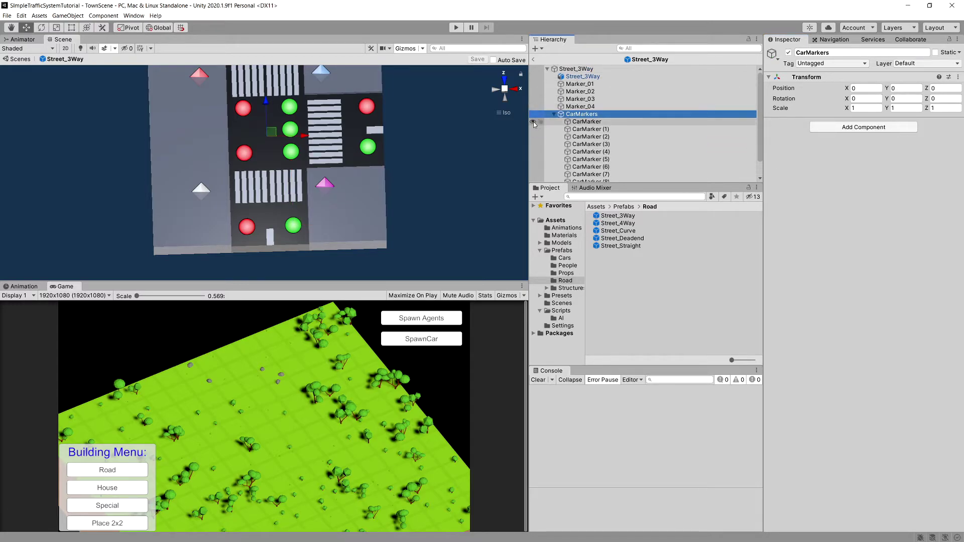
{"action": "left_click_drag", "start_coordinate": [363, 176], "coordinate": [374, 205], "text": "alt"}
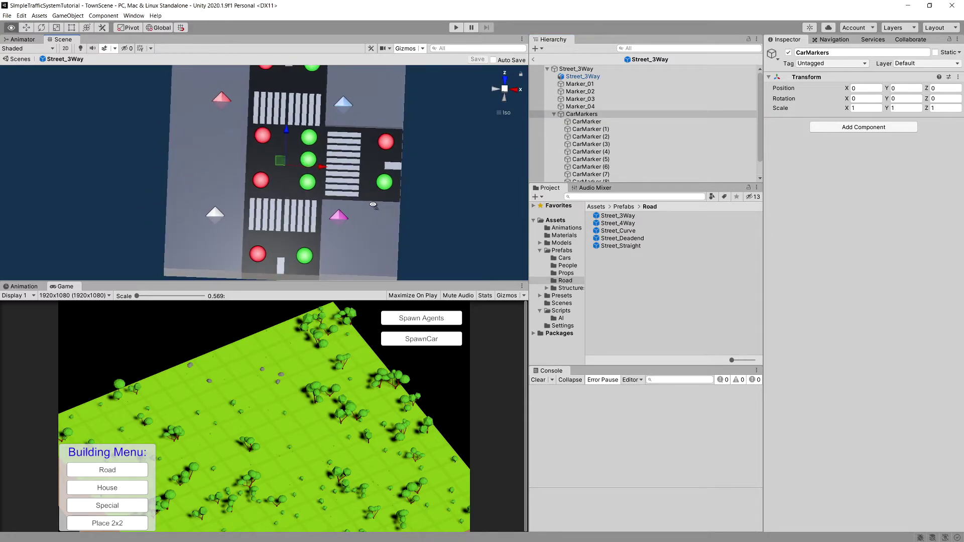
{"action": "double_click", "coordinate": [615, 224]}
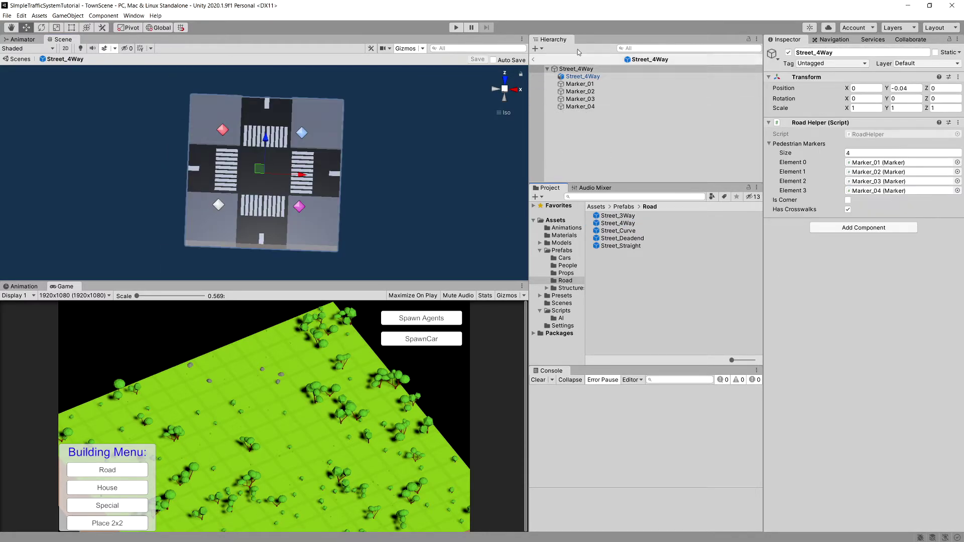
- Paste the copied CarMarkers group into the Street_4Way prefab
{"action": "left_click", "coordinate": [597, 137]}
{"action": "key", "text": "ctrl+v"}
{"action": "mouse_move", "coordinate": [436, 176]}
{"action": "left_mouse_down", "text": "alt"}
{"action": "mouse_move", "coordinate": [299, 187]}
{"action": "mouse_move", "coordinate": [293, 175]}
{"action": "left_mouse_up", "text": "alt"}
{"action": "scroll", "coordinate": [341, 146], "scroll_direction": "up", "scroll_amount": 1}
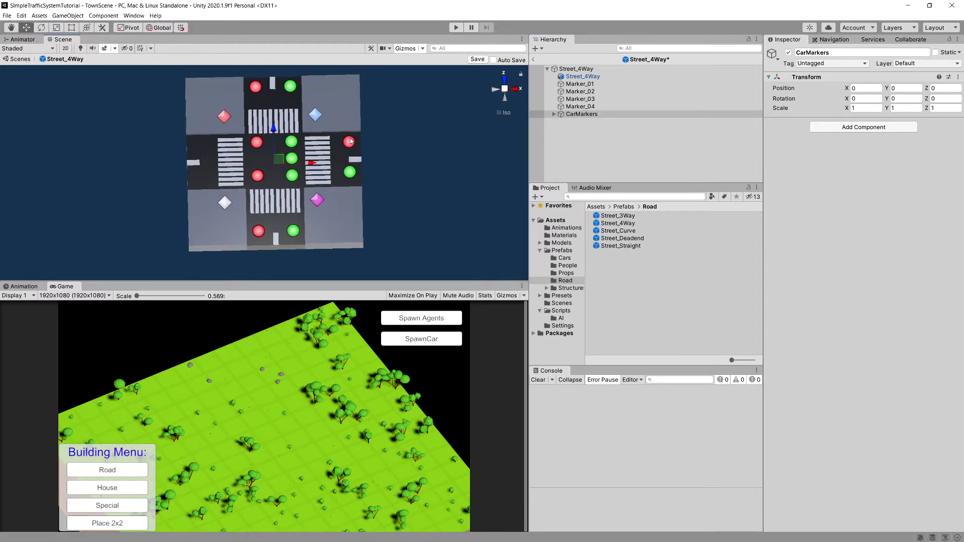
- Duplicate CarMarker (8) and (9) and move the copies onto the left road arm
{"action": "left_click", "coordinate": [351, 142]}
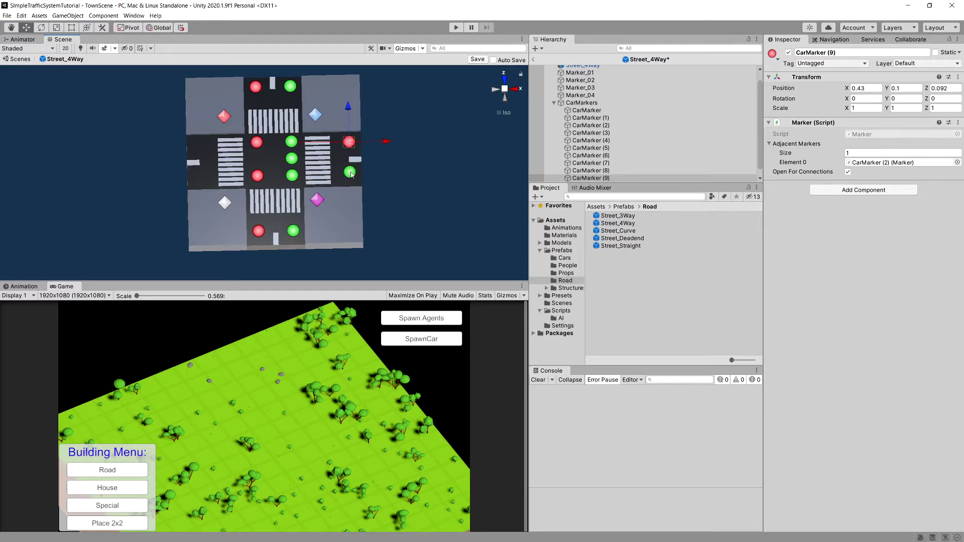
{"action": "left_click", "coordinate": [350, 173], "text": "shift"}
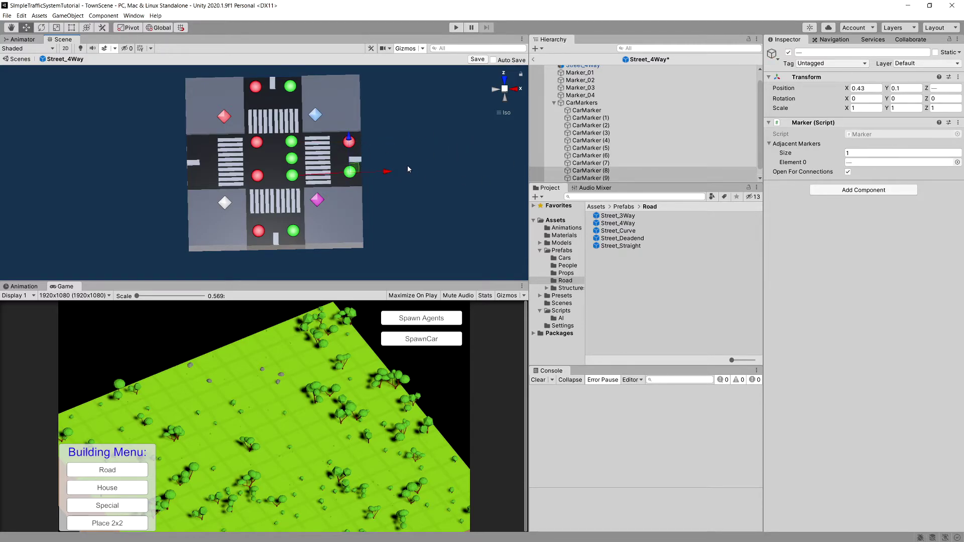
{"action": "key", "text": "ctrl+d"}
{"action": "mouse_move", "coordinate": [407, 165]}
{"action": "left_mouse_down"}
{"action": "mouse_move", "coordinate": [384, 145]}
{"action": "mouse_move", "coordinate": [237, 145]}
{"action": "left_mouse_up"}
{"action": "scroll", "coordinate": [237, 144], "scroll_direction": "up", "scroll_amount": 1}
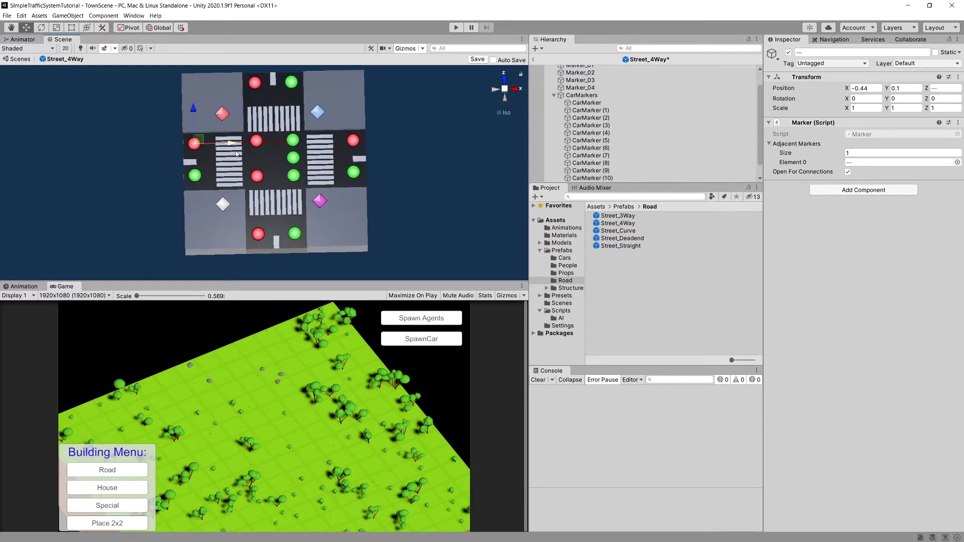
{"action": "middle_click_drag", "start_coordinate": [210, 139], "coordinate": [233, 148]}
- Set the Adjacent Markers size of the new CarMarker (11) and (12) to 0
{"action": "left_click", "coordinate": [214, 184]}
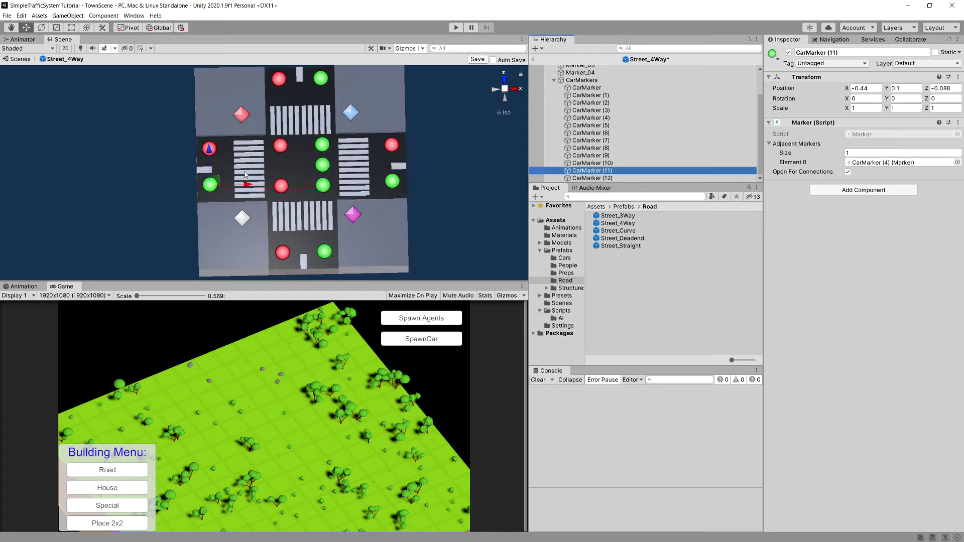
{"action": "scroll", "coordinate": [193, 193], "scroll_direction": "up", "scroll_amount": 2}
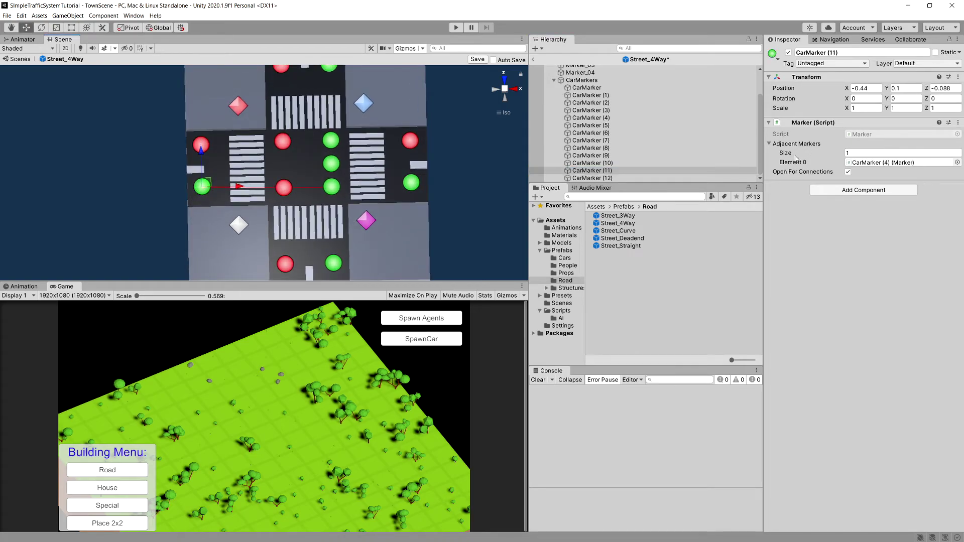
{"action": "left_click", "coordinate": [849, 152]}
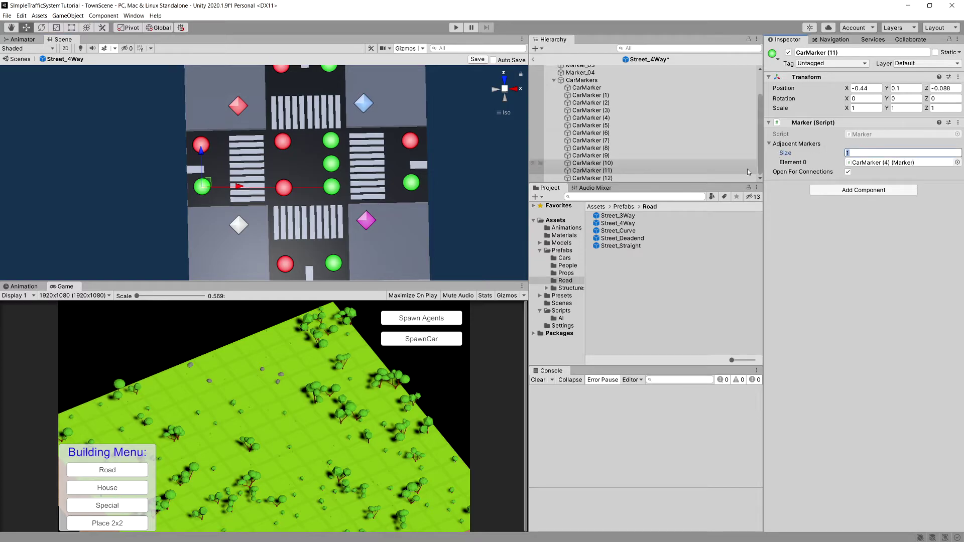
{"action": "type", "text": "0"}
{"action": "key", "text": "Return"}
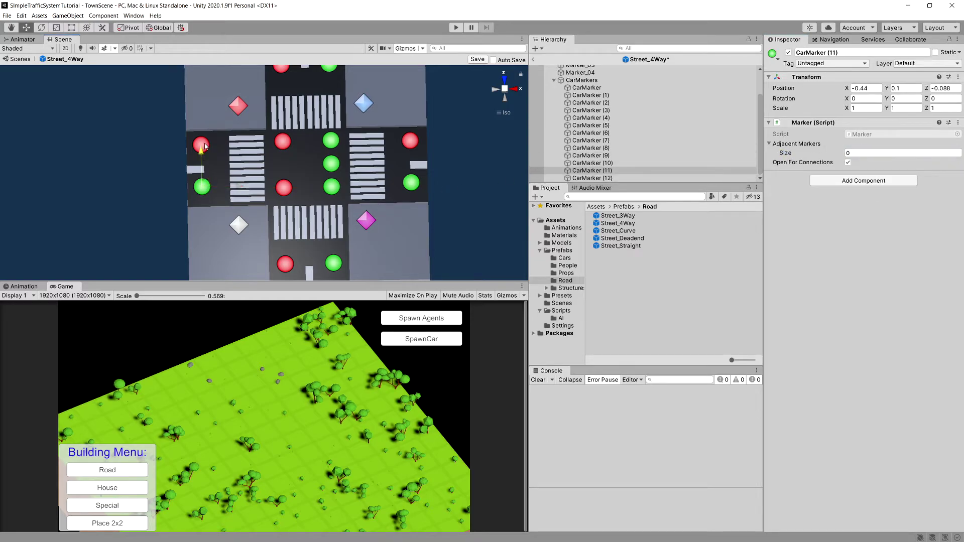
{"action": "left_click", "coordinate": [203, 145]}
{"action": "left_click", "coordinate": [850, 153]}
{"action": "type", "text": "0"}
{"action": "key", "text": "Return"}
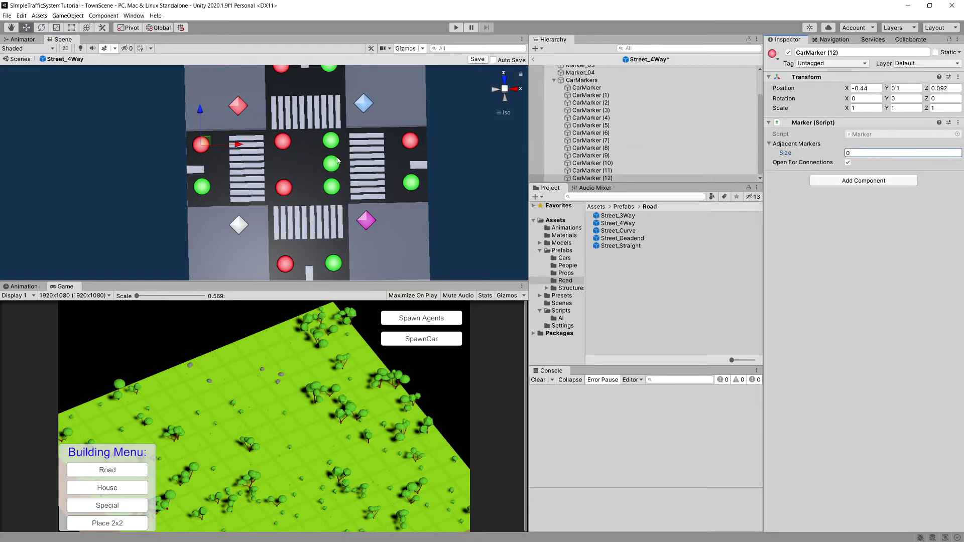
- Add CarMarker (12) to CarMarker (3)'s Adjacent Markers list
{"action": "left_click", "coordinate": [284, 142]}
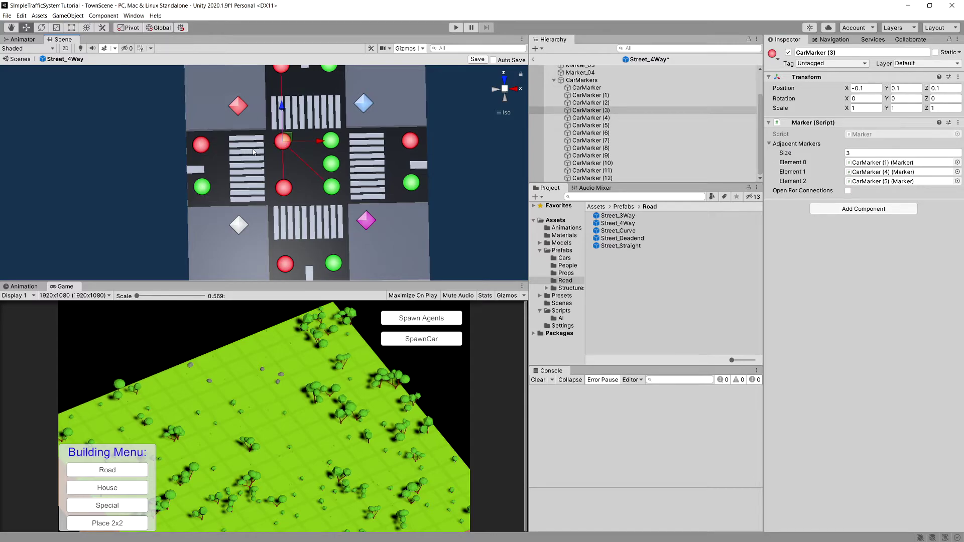
{"action": "left_click", "coordinate": [206, 144]}
{"action": "left_click", "coordinate": [206, 144]}
{"action": "left_click_drag", "start_coordinate": [281, 139], "coordinate": [693, 149]}
{"action": "left_click", "coordinate": [285, 145]}
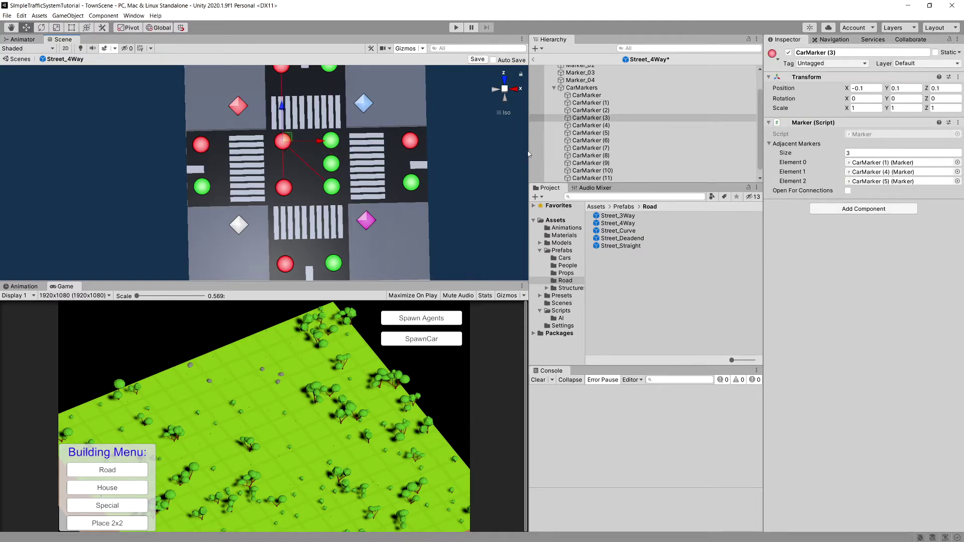
{"action": "scroll", "coordinate": [634, 158], "scroll_direction": "down", "scroll_amount": 1}
{"action": "left_click", "coordinate": [589, 171]}
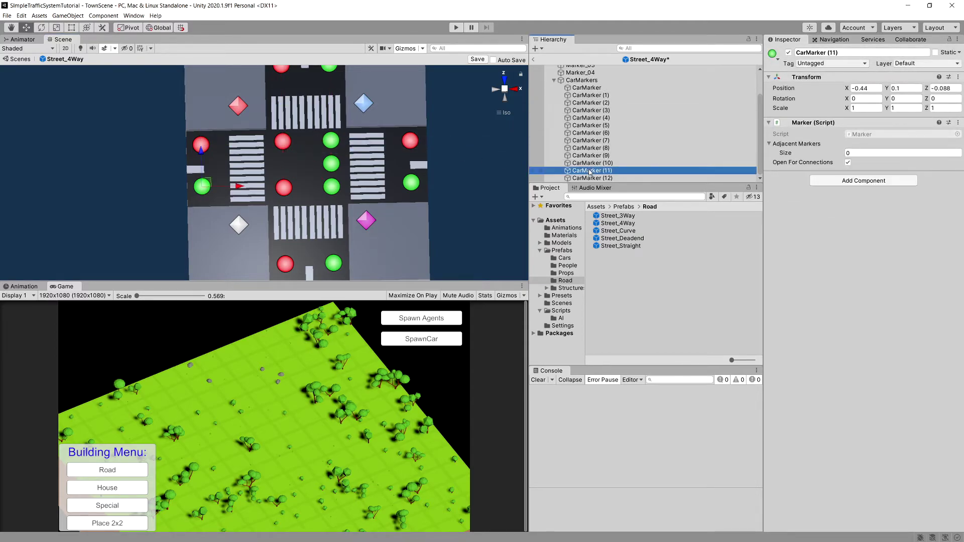
{"action": "left_click", "coordinate": [591, 177]}
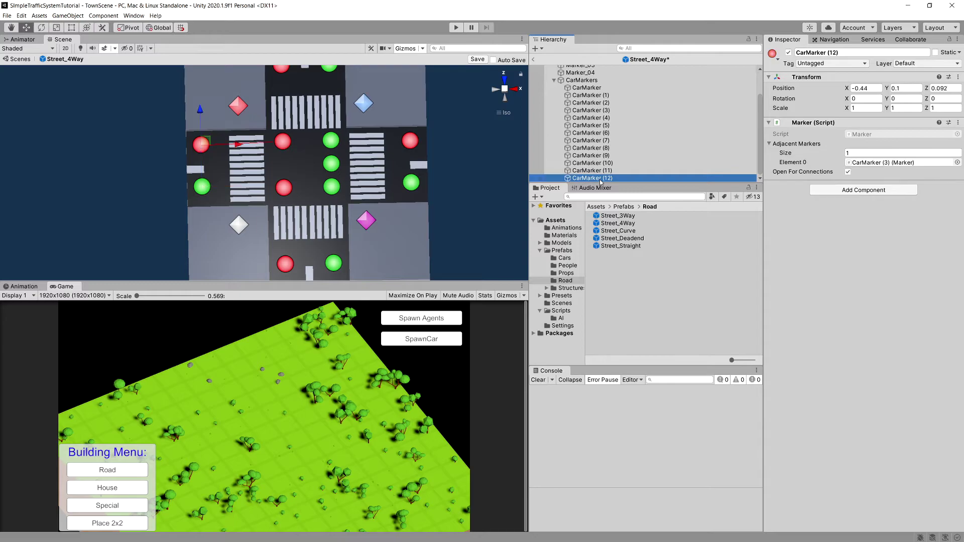
{"action": "left_click", "coordinate": [605, 110]}
{"action": "left_click", "coordinate": [785, 146]}
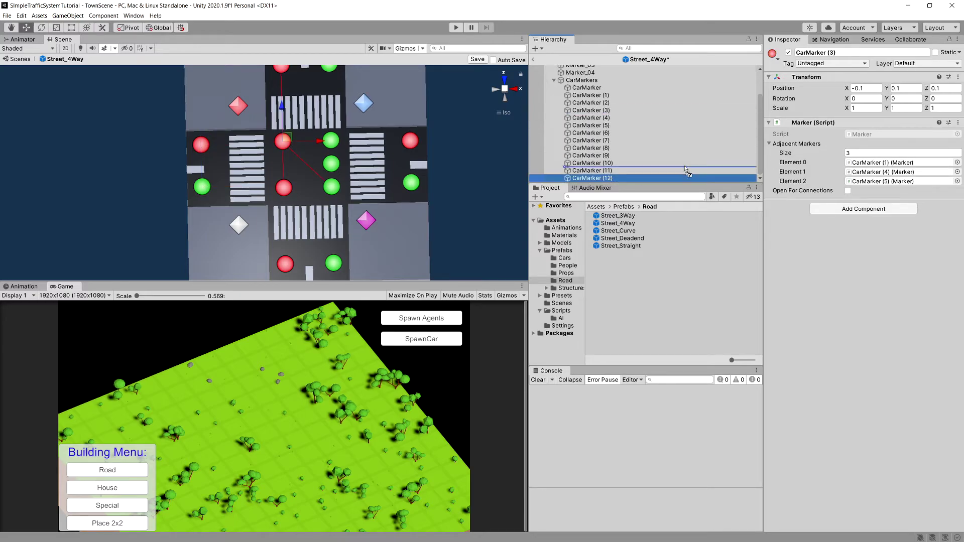
- Add CarMarker (11) to CarMarker (5)'s Adjacent Markers list
{"action": "left_click", "coordinate": [203, 187]}
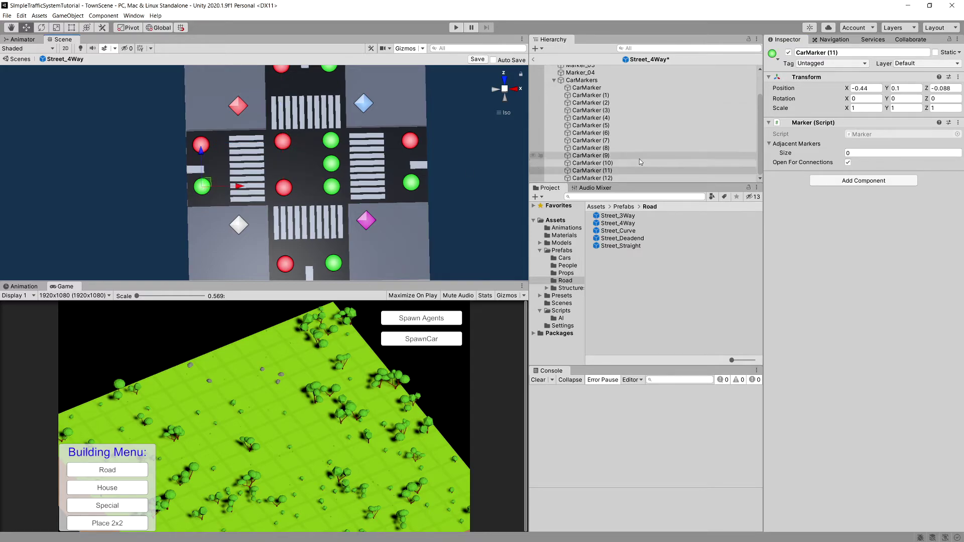
{"action": "left_click", "coordinate": [281, 191]}
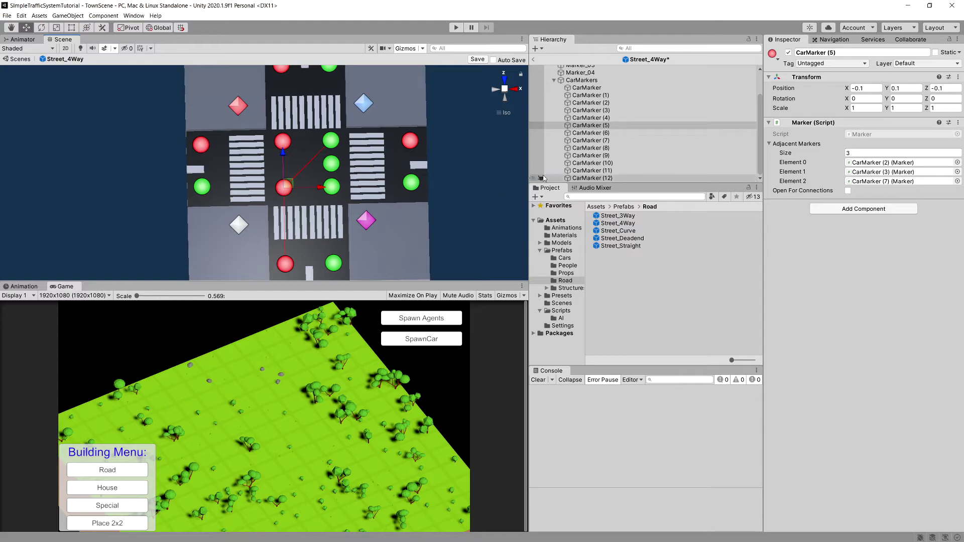
{"action": "left_click", "coordinate": [592, 170]}
{"action": "left_click_drag", "start_coordinate": [586, 125], "coordinate": [824, 148]}
{"action": "left_click", "coordinate": [597, 125]}
{"action": "left_click_drag", "start_coordinate": [592, 171], "coordinate": [796, 145]}
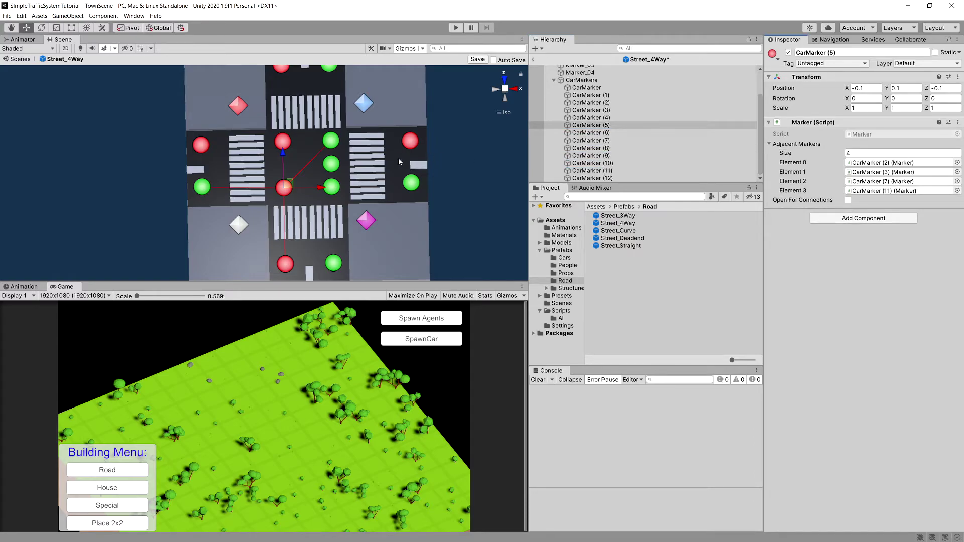
{"action": "left_click", "coordinate": [331, 164]}
{"action": "scroll", "coordinate": [327, 175], "scroll_direction": "up", "scroll_amount": 2}
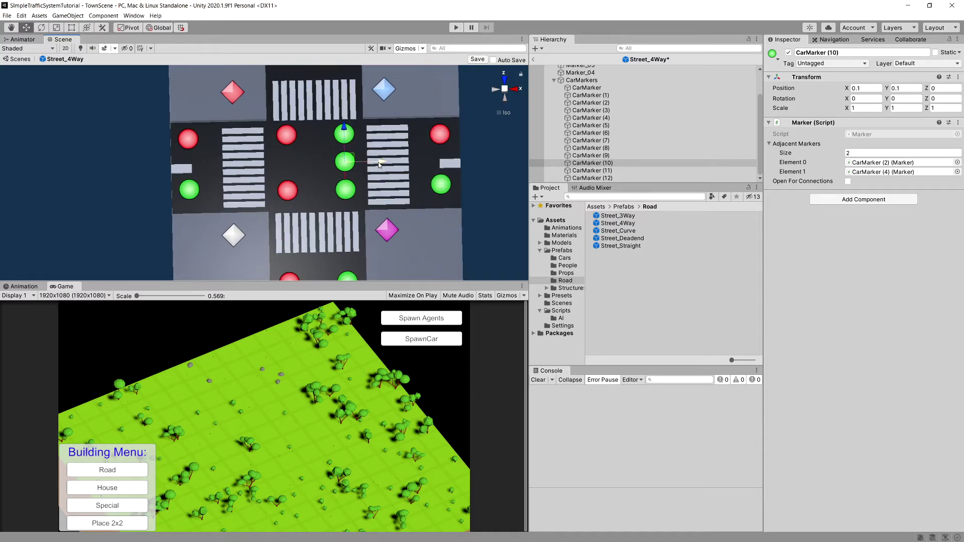
- Delete CarMarker (10) and fill CarMarker (4)'s Missing adjacent slot with CarMarker (2)
{"action": "key", "text": "Delete"}
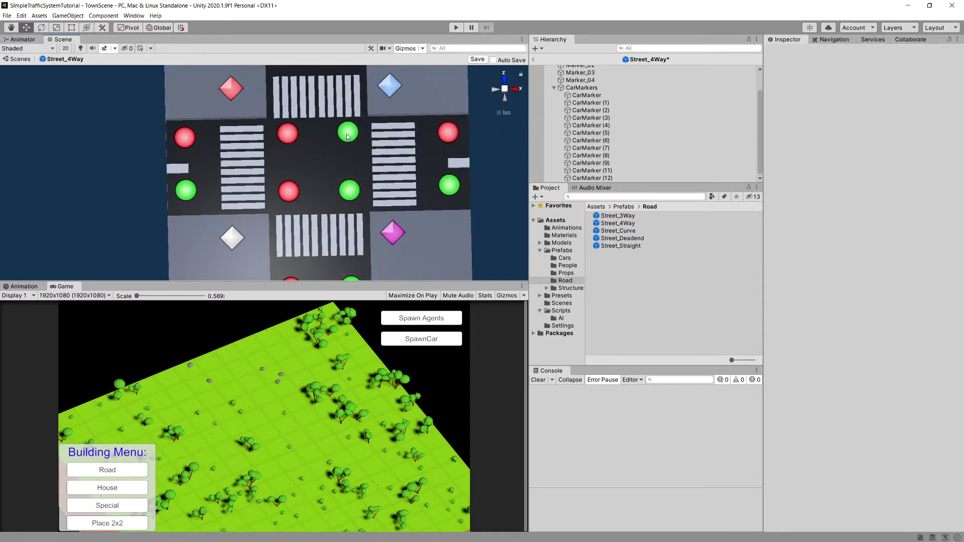
{"action": "left_click", "coordinate": [348, 135]}
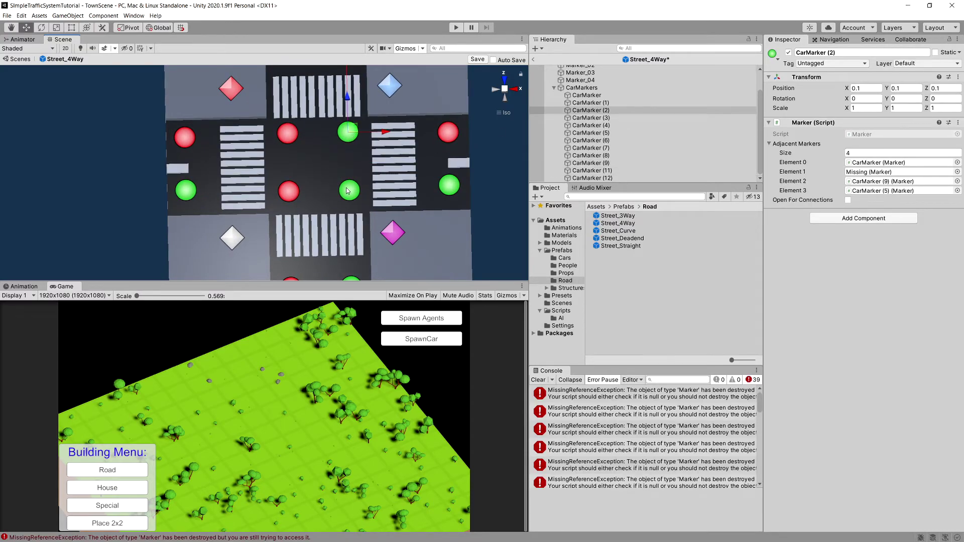
{"action": "left_click", "coordinate": [592, 110]}
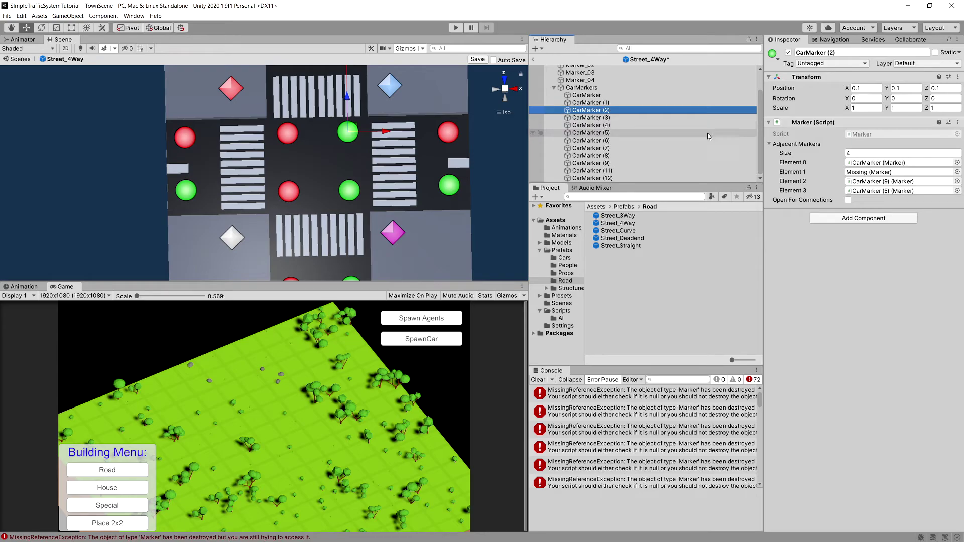
{"action": "left_click", "coordinate": [847, 172]}
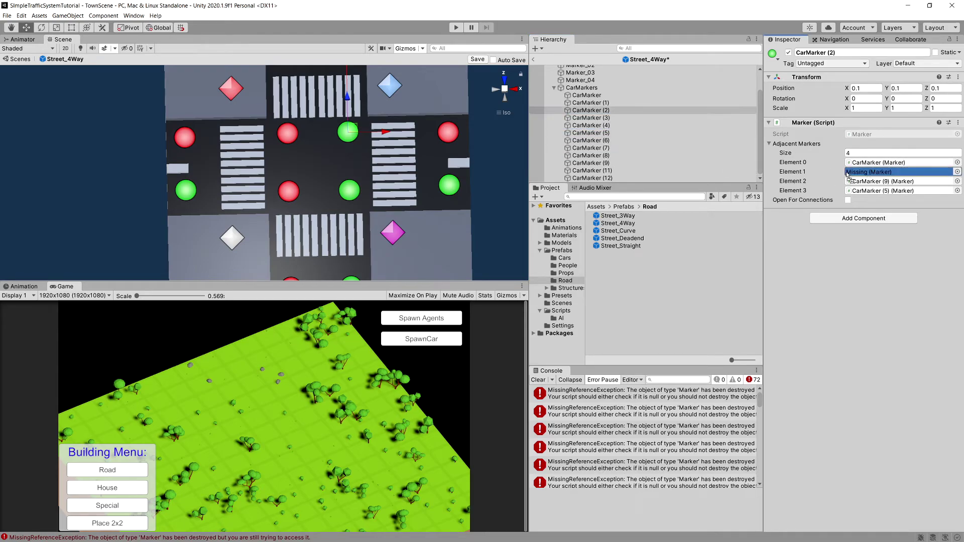
{"action": "left_click", "coordinate": [597, 126]}
{"action": "left_click_drag", "start_coordinate": [592, 110], "coordinate": [879, 171]}
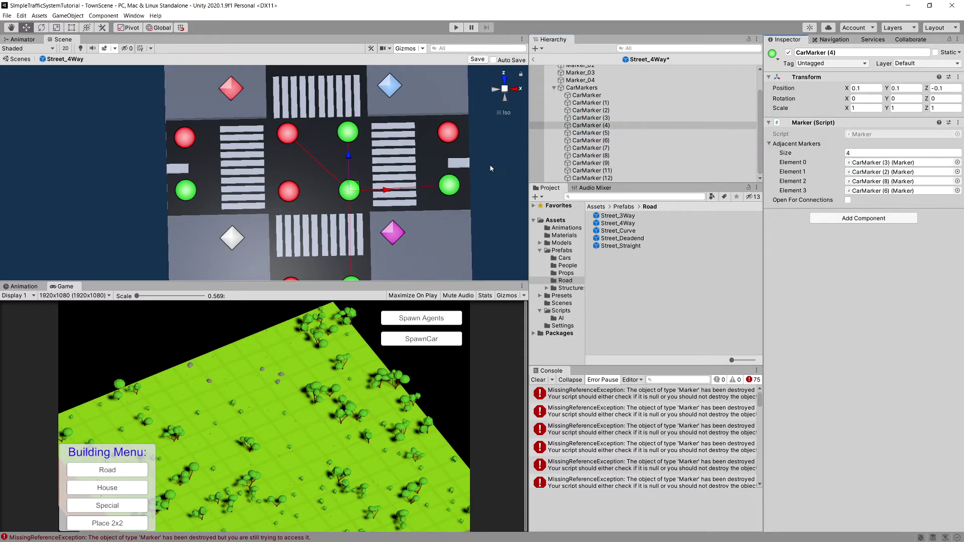
- Step through the CarMarkers to check their links and clear the console errors
{"action": "left_click", "coordinate": [570, 96]}
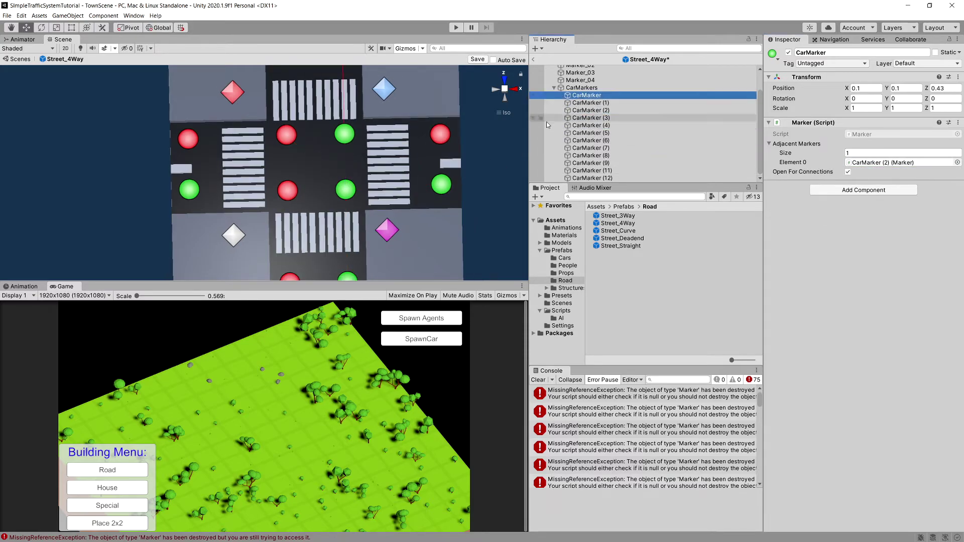
{"action": "scroll", "coordinate": [381, 150], "scroll_direction": "down", "scroll_amount": 2}
{"action": "key", "text": "Down"}
{"action": "key", "text": "Down"}
{"action": "key", "text": "Down"}
{"action": "key", "text": "Down"}
{"action": "key", "text": "Down"}
{"action": "key", "text": "Down"}
{"action": "key", "text": "Down"}
{"action": "key", "text": "Down"}
{"action": "key", "text": "Down"}
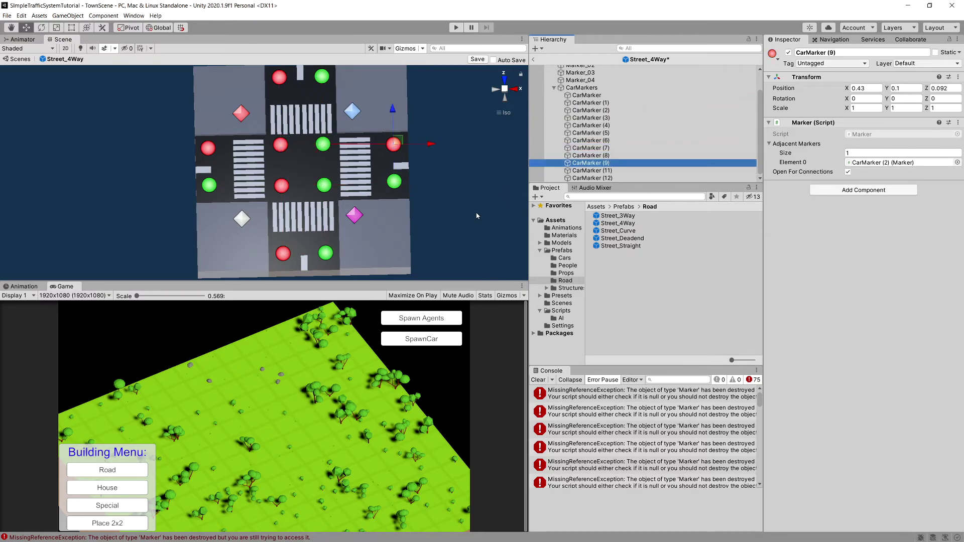
{"action": "left_click", "coordinate": [537, 380]}
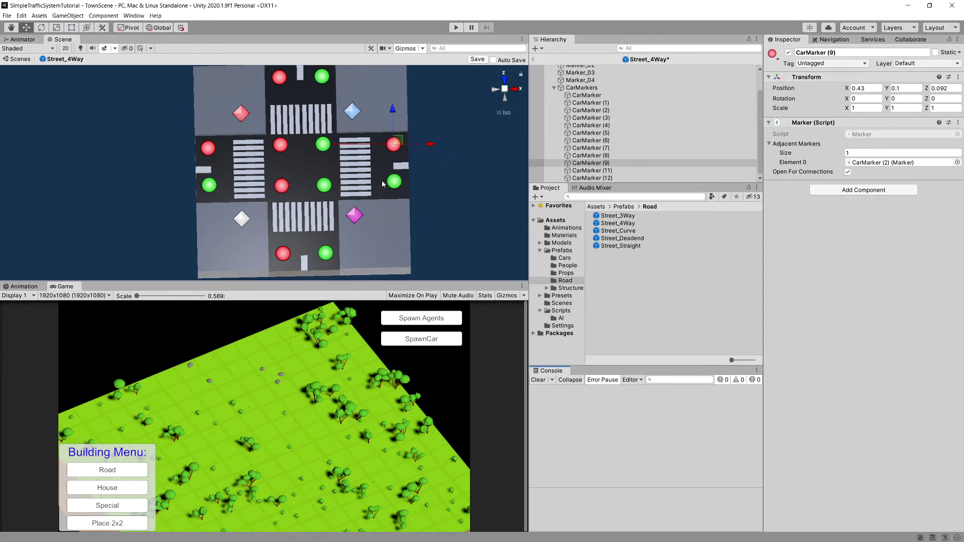
- Set CarMarker (9)'s Z position to 0.1 and CarMarker (8)'s Z to -0.1
{"action": "double_click", "coordinate": [940, 90]}
{"action": "type", "text": "1"}
{"action": "key", "text": "Return"}
{"action": "left_click", "coordinate": [395, 188]}
{"action": "double_click", "coordinate": [935, 89]}
{"action": "type", "text": "-0.1"}
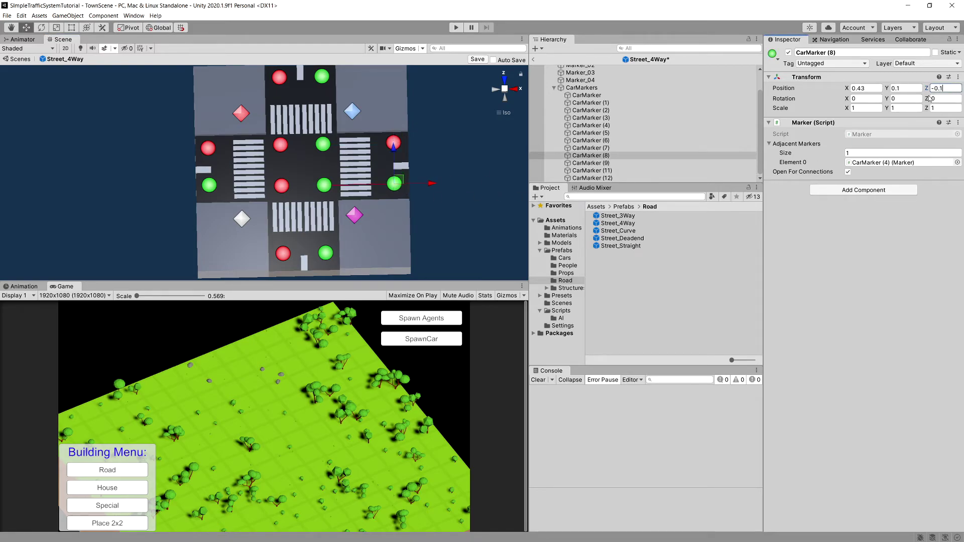
{"action": "left_click", "coordinate": [208, 146]}
- Place the green left-edge CarMarker (11) at X -0.43 and adjust its Z position
{"action": "double_click", "coordinate": [940, 89]}
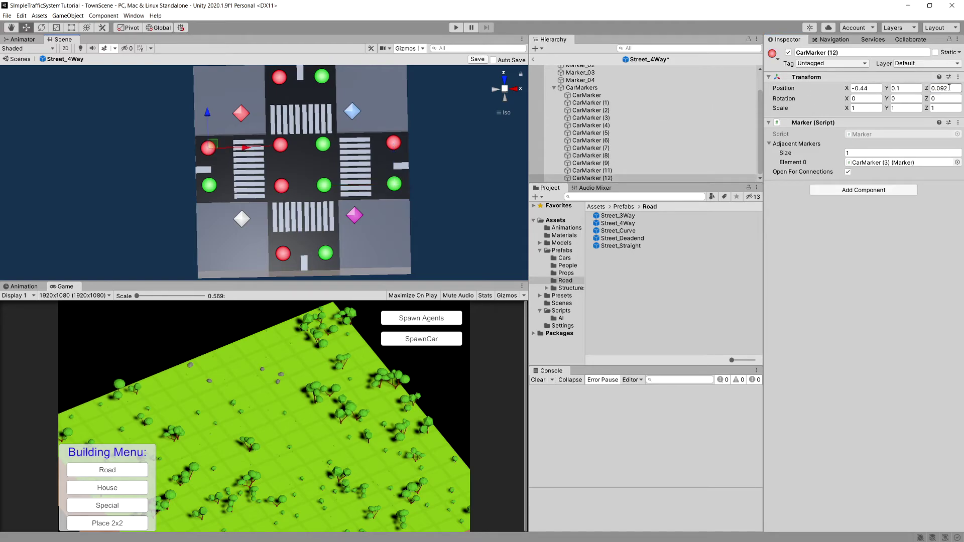
{"action": "left_click", "coordinate": [209, 185]}
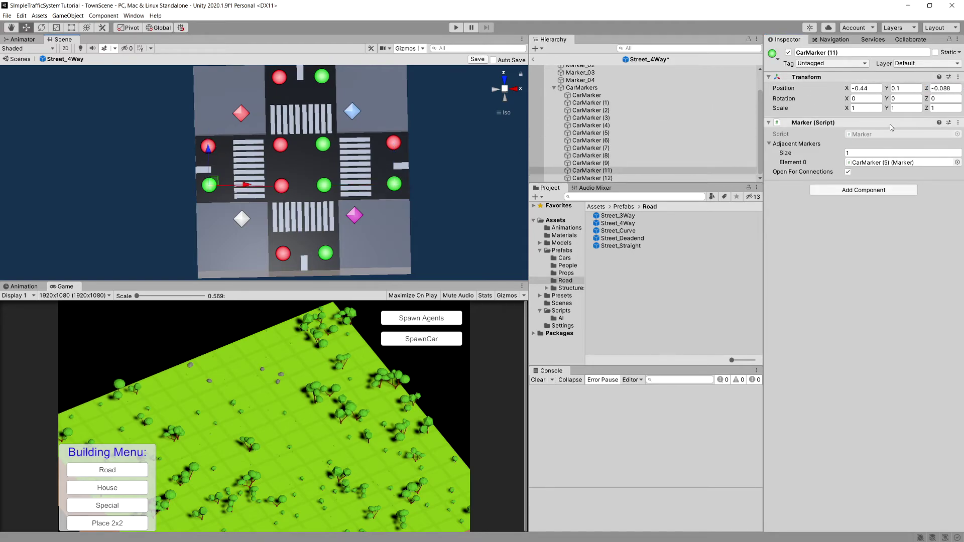
{"action": "double_click", "coordinate": [940, 89]}
{"action": "type", "text": "1"}
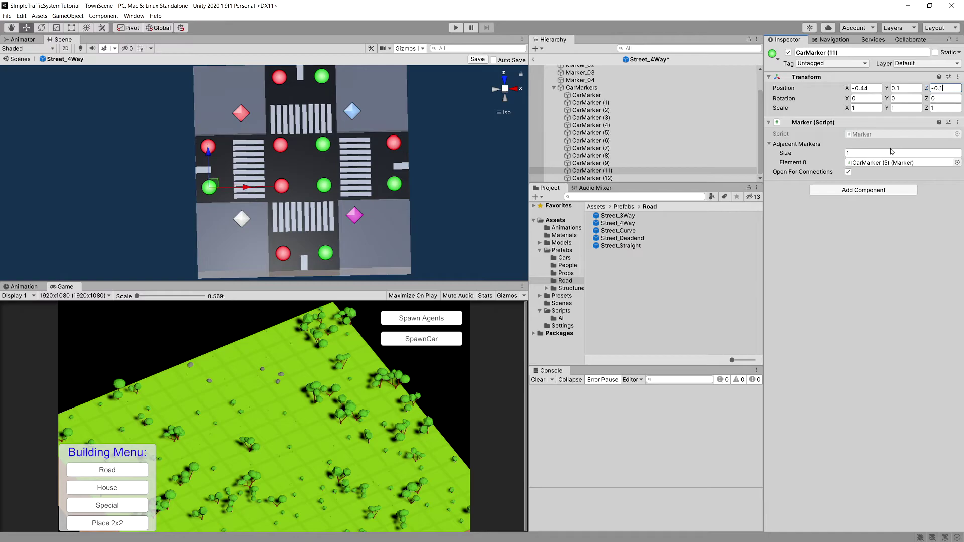
{"action": "double_click", "coordinate": [859, 89]}
{"action": "type", "text": "3"}
{"action": "left_click_drag", "start_coordinate": [203, 149], "coordinate": [210, 152]}
- Set the red left-edge CarMarker (12)'s X position to -0.43 as well
{"action": "left_click", "coordinate": [208, 147]}
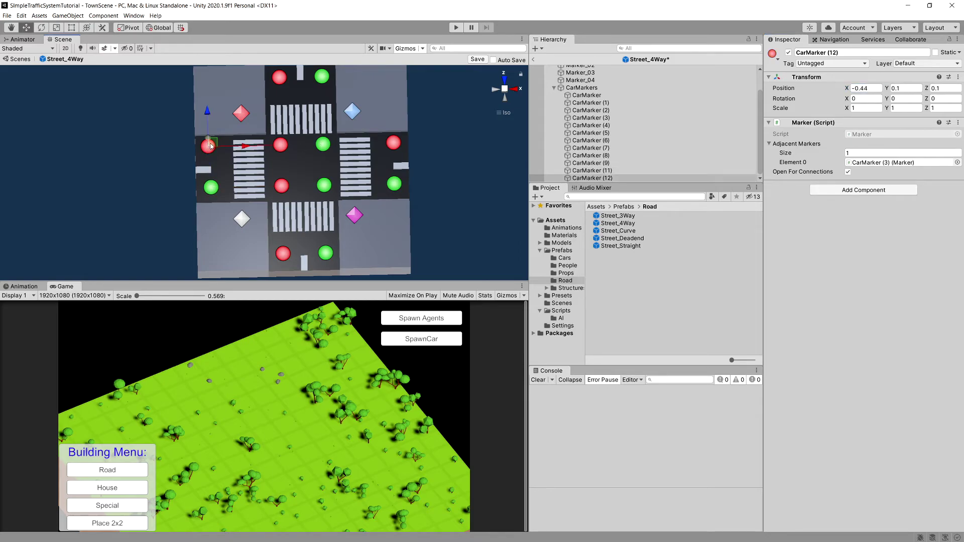
{"action": "left_click", "coordinate": [866, 88]}
{"action": "left_click_drag", "start_coordinate": [869, 89], "coordinate": [866, 91]}
{"action": "type", "text": "3"}
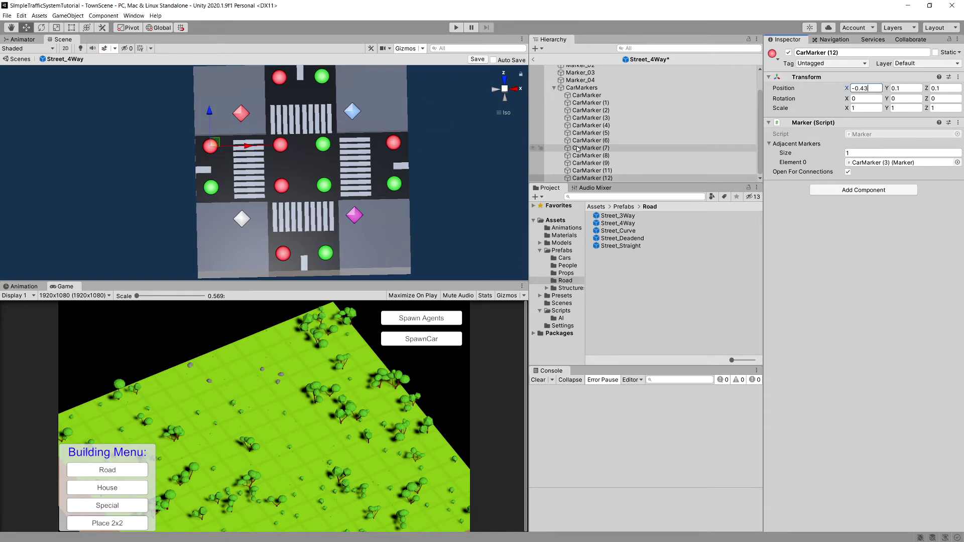
{"action": "double_click", "coordinate": [634, 96]}
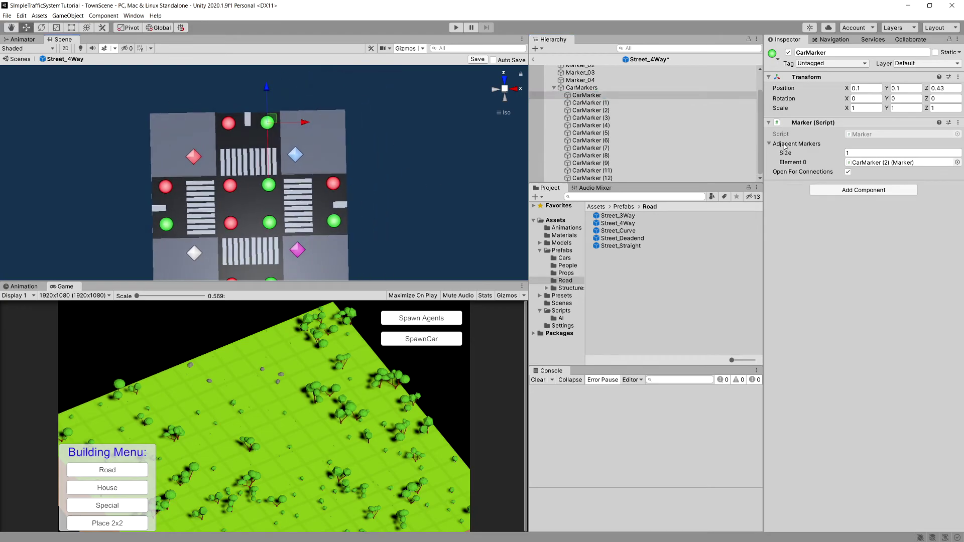
- Review the Adjacent Markers of CarMarker (1), (12), (11) and (9) in the Scene view
{"action": "left_click", "coordinate": [623, 102]}
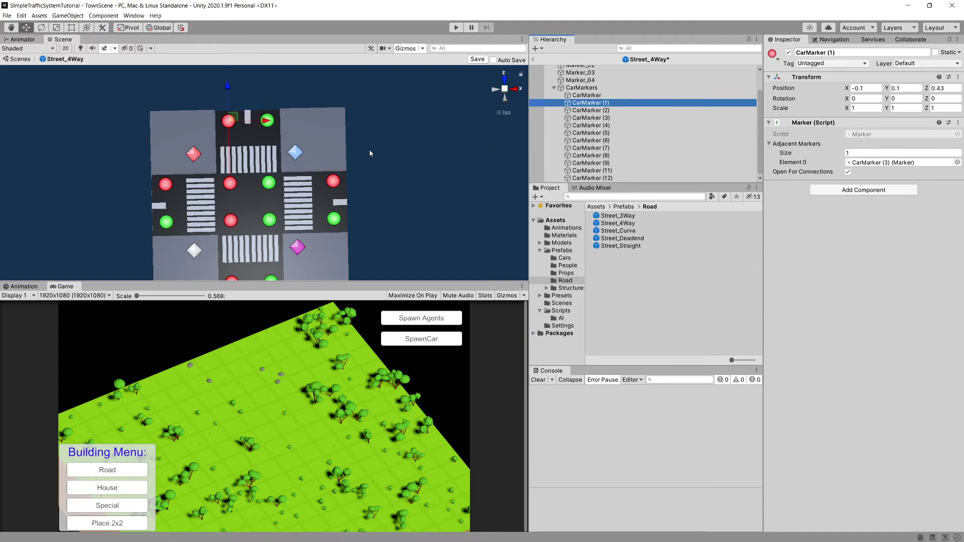
{"action": "left_click", "coordinate": [167, 186]}
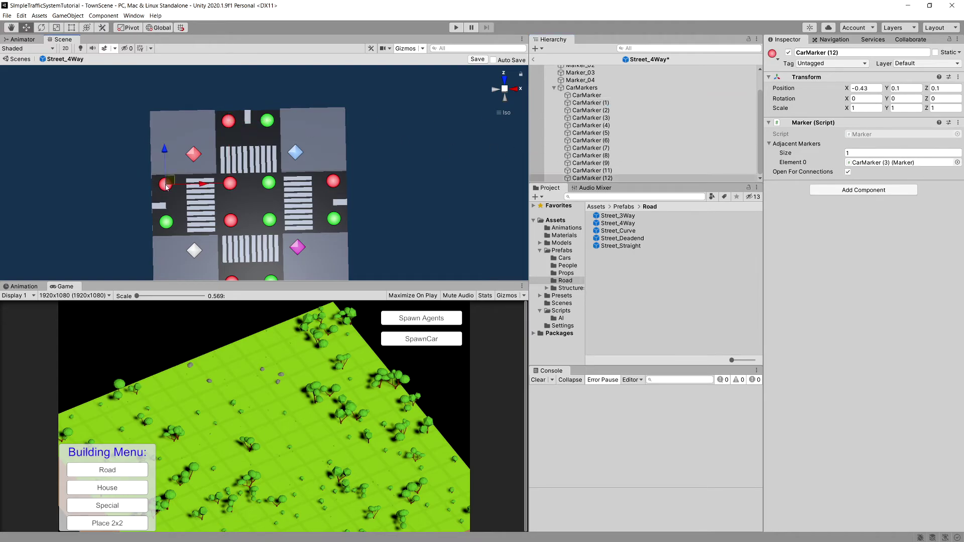
{"action": "left_click", "coordinate": [166, 221]}
{"action": "left_click", "coordinate": [331, 183]}
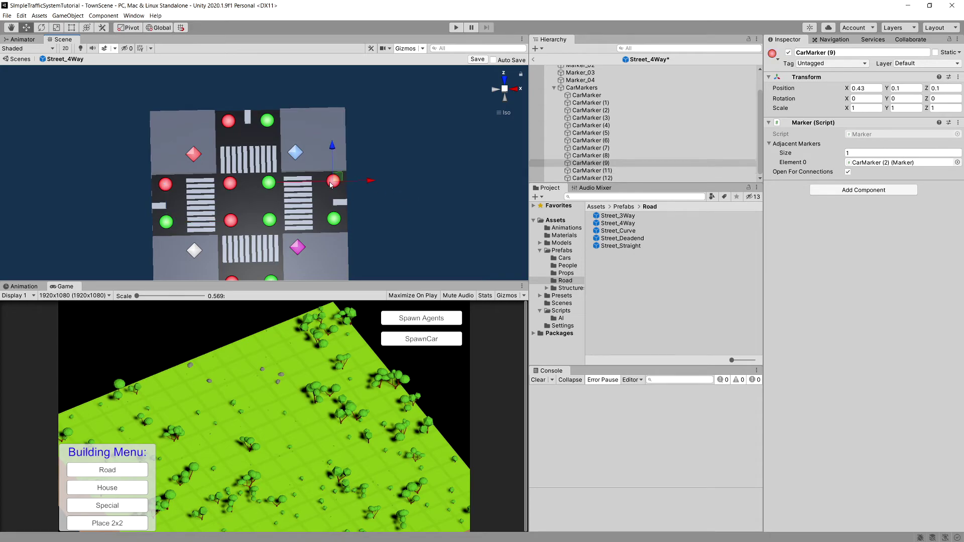
{"action": "left_click", "coordinate": [339, 219]}
{"action": "middle_click_drag", "start_coordinate": [339, 219], "coordinate": [312, 156]}
- Check the links of CarMarker (8), (7) and the bottom markers, then save with Ctrl+S
{"action": "left_click", "coordinate": [337, 200]}
{"action": "left_click", "coordinate": [267, 193]}
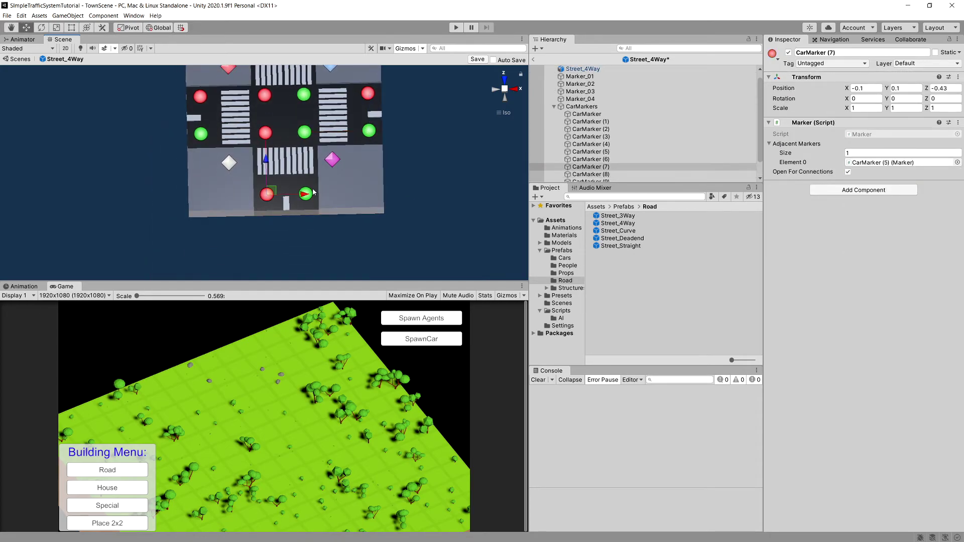
{"action": "left_click", "coordinate": [315, 198]}
{"action": "left_click", "coordinate": [307, 193]}
{"action": "left_click", "coordinate": [305, 187]}
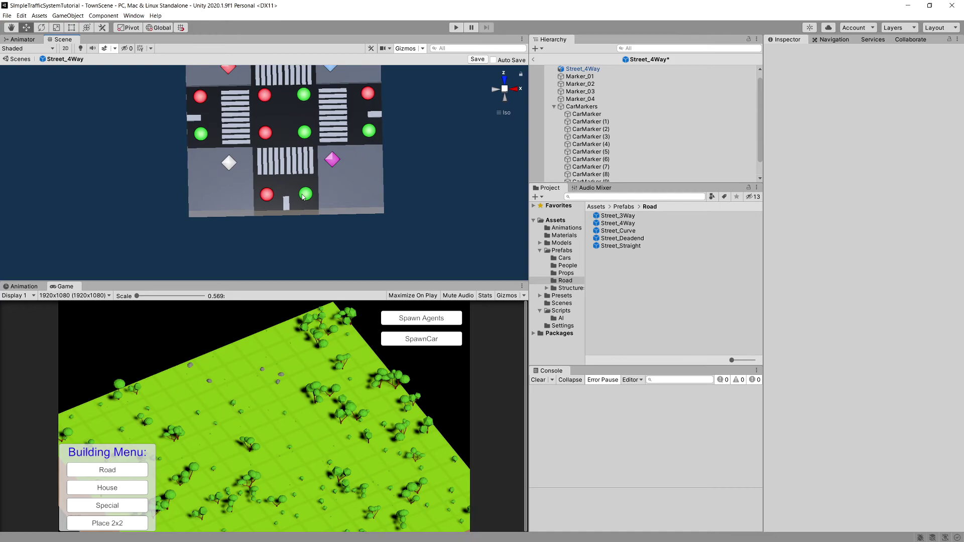
{"action": "middle_click_drag", "start_coordinate": [294, 174], "coordinate": [289, 201]}
{"action": "key", "text": "ctrl+s"}
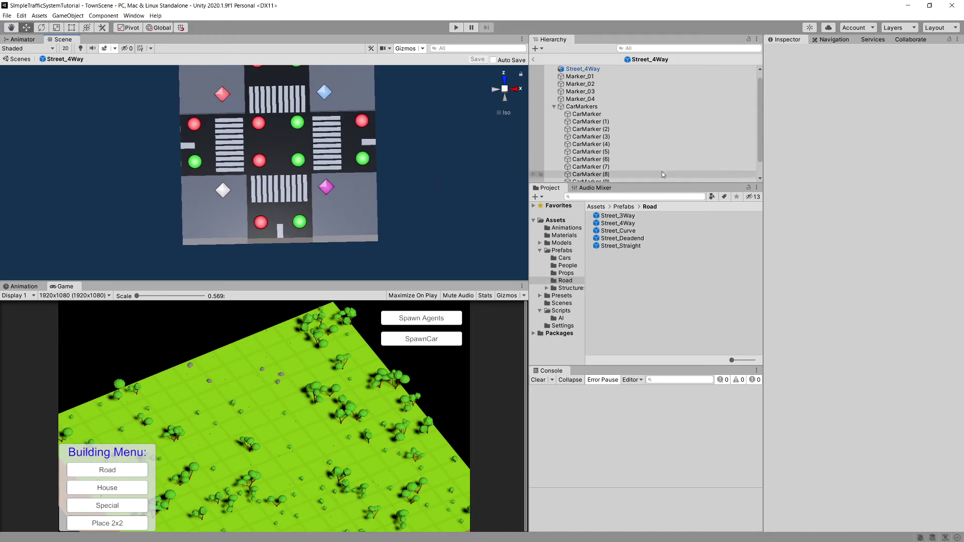
{"action": "left_click", "coordinate": [591, 122]}
{"action": "middle_click_drag", "start_coordinate": [318, 181], "coordinate": [290, 214]}
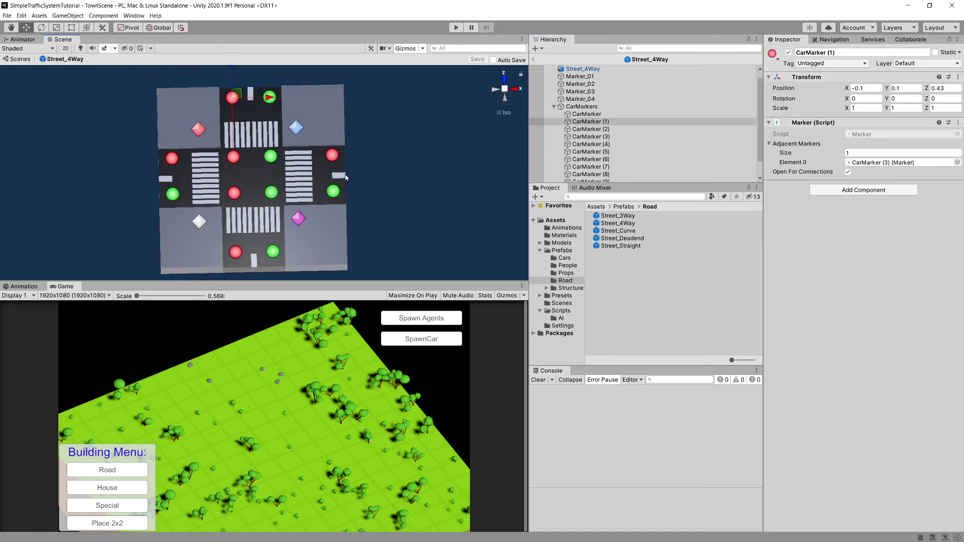
{"action": "left_click", "coordinate": [579, 137]}
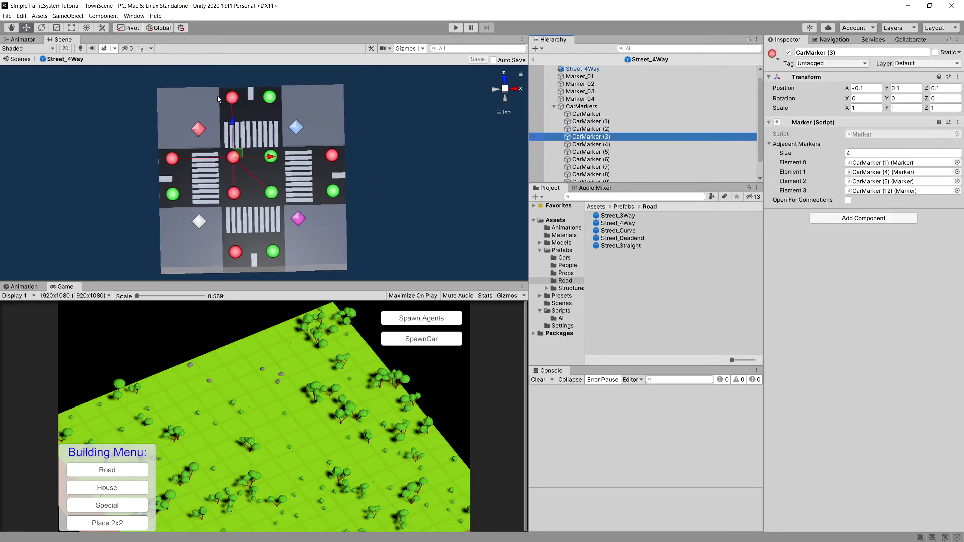
{"action": "key", "text": "Down"}
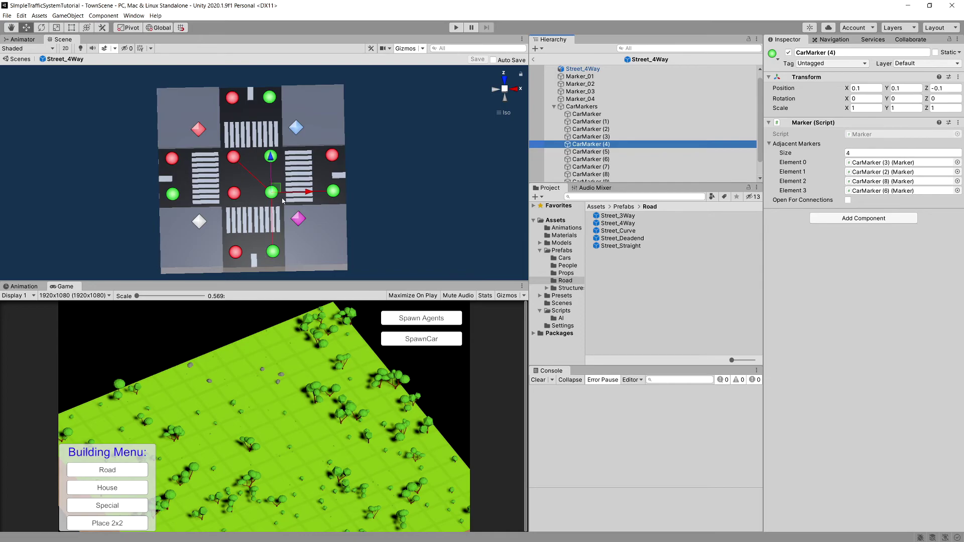
{"action": "key", "text": "Down"}
{"action": "key", "text": "Down"}
{"action": "key", "text": "Up"}
{"action": "key", "text": "Up"}
{"action": "key", "text": "Down"}
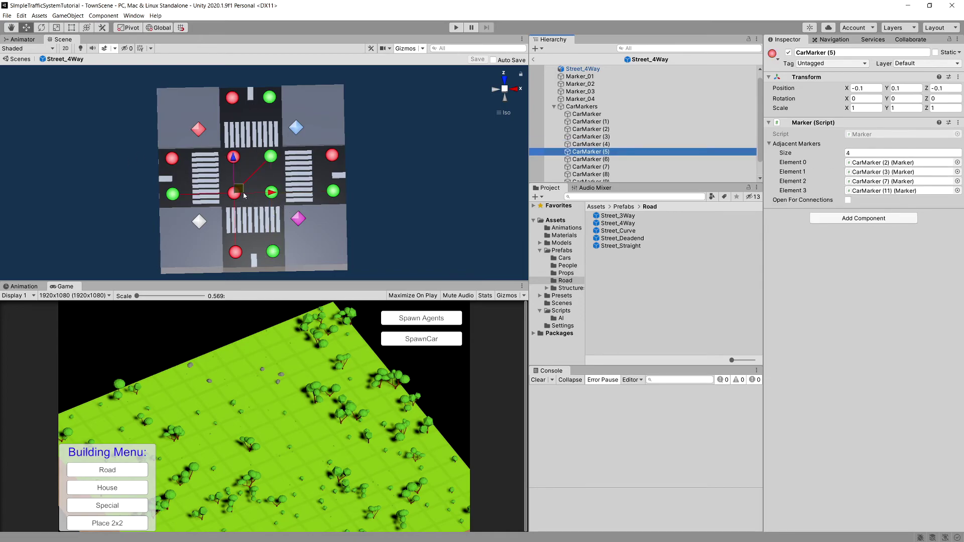
{"action": "key", "text": "Up"}
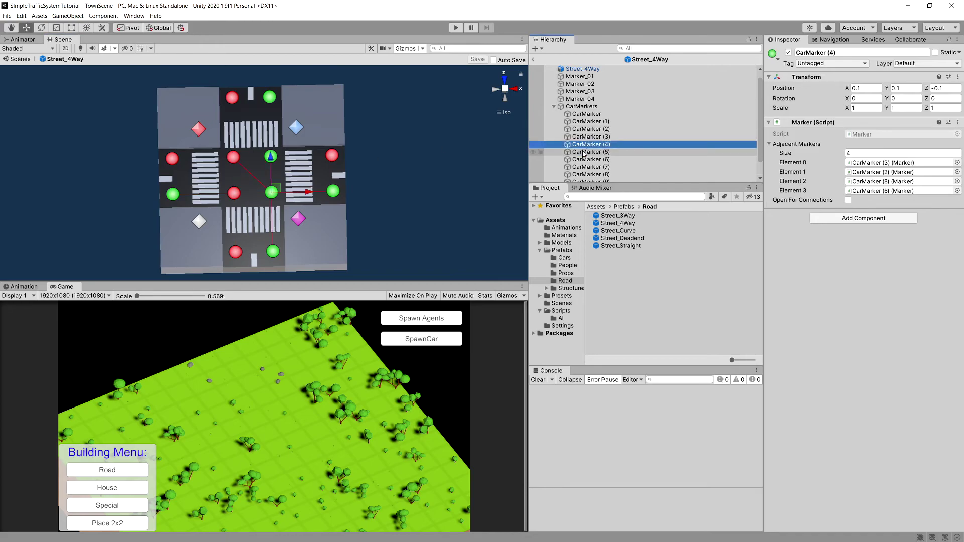
{"action": "key", "text": "Up"}
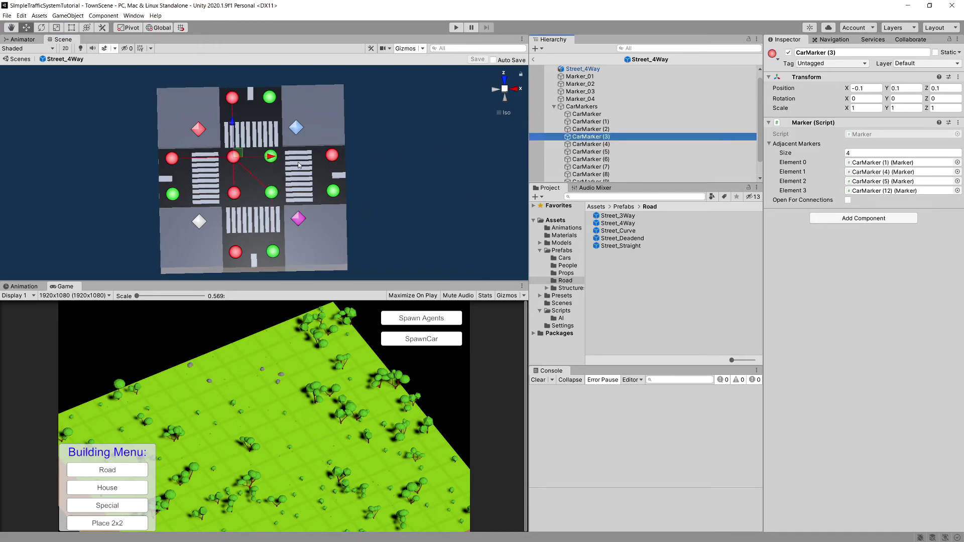
{"action": "key", "text": "Up"}
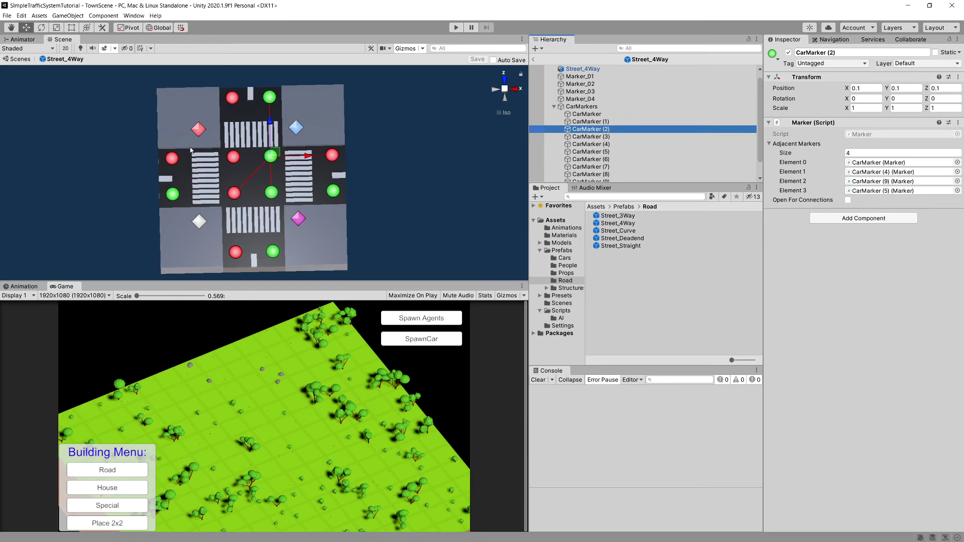
{"action": "left_click", "coordinate": [233, 159]}
{"action": "key", "text": "Up"}
{"action": "key", "text": "Up"}
{"action": "key", "text": "Up"}
{"action": "left_click", "coordinate": [273, 251]}
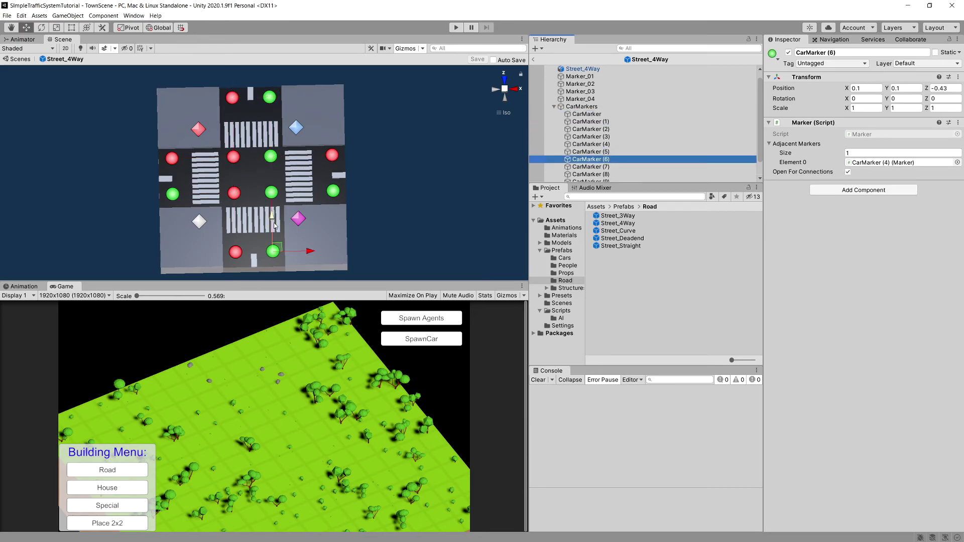
{"action": "key", "text": "Down"}
{"action": "key", "text": "Down"}
{"action": "key", "text": "Down"}
{"action": "key", "text": "Down"}
{"action": "key", "text": "Down"}
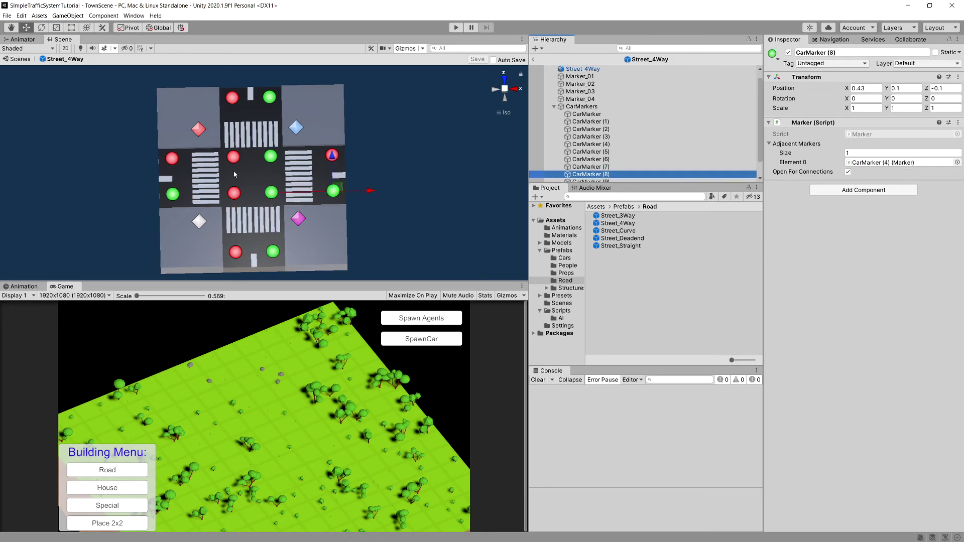
{"action": "scroll", "coordinate": [259, 211], "scroll_direction": "down", "scroll_amount": 3}
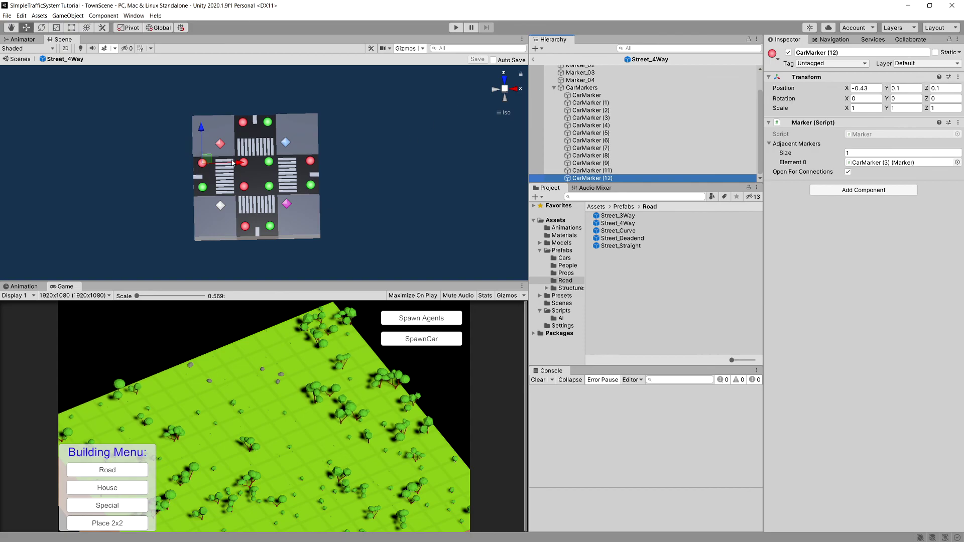
- Exit Prefab mode to TownScene and select the Street_4Way, then Street_Curve prefab assets
{"action": "left_click", "coordinate": [395, 150]}
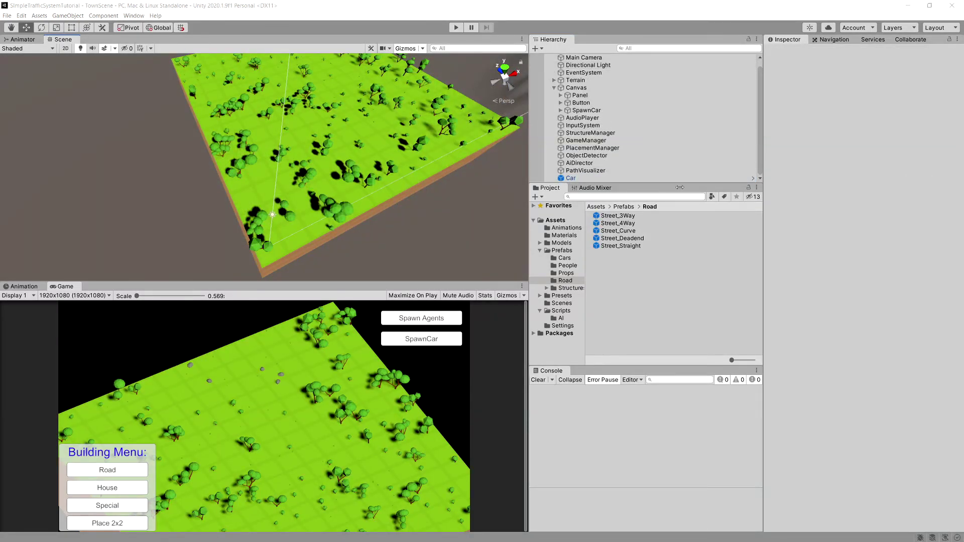
{"action": "left_click", "coordinate": [637, 223]}
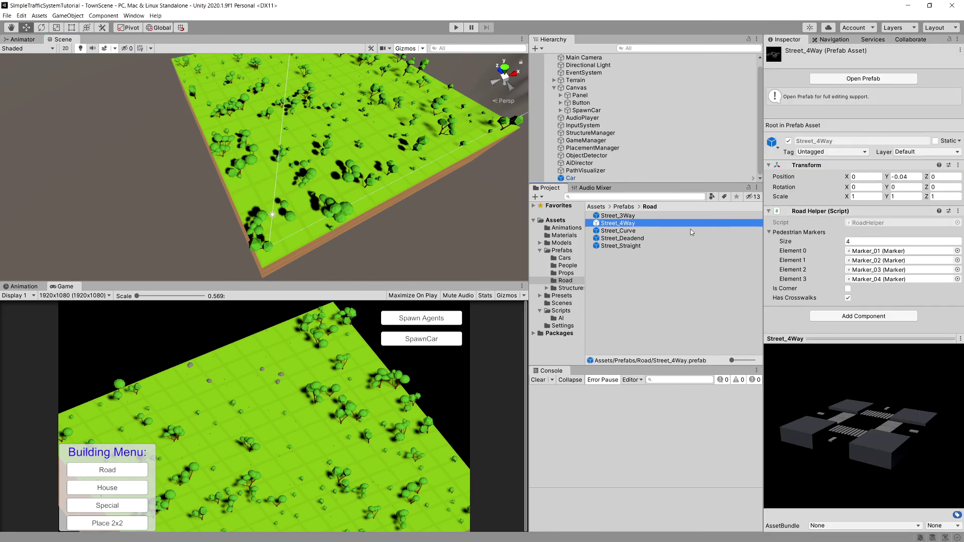
{"action": "key", "text": "Down"}
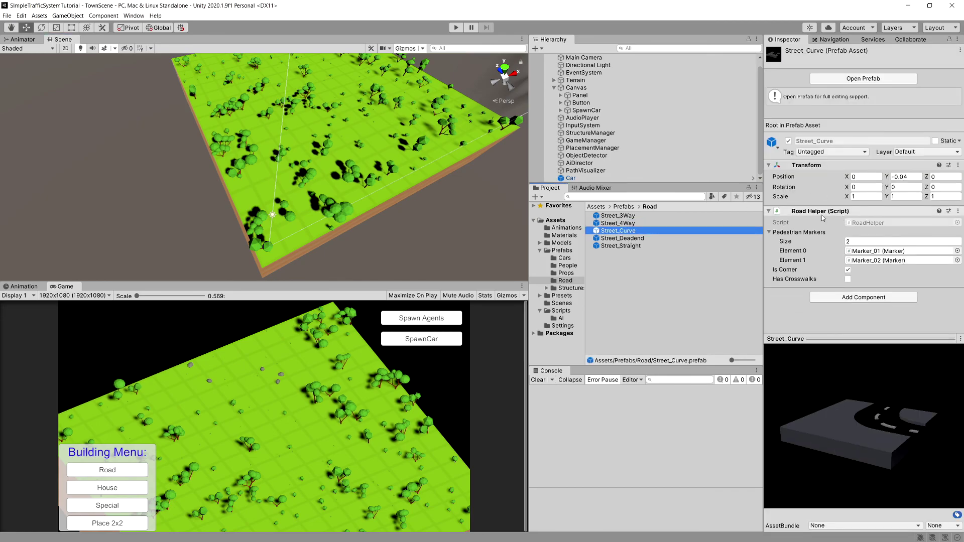